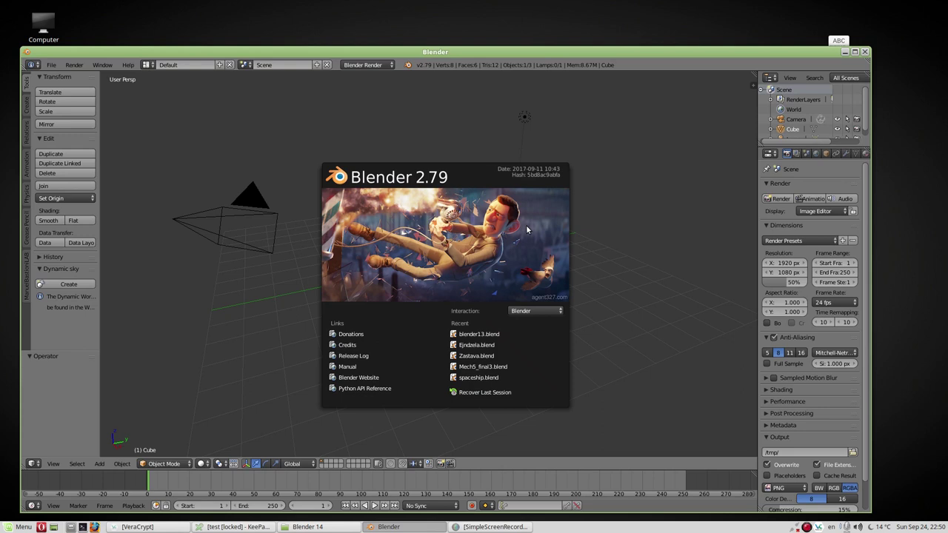
Close the splash screen, maximize the window and switch the render engine to Cycles.
click(526, 230)
click(855, 52)
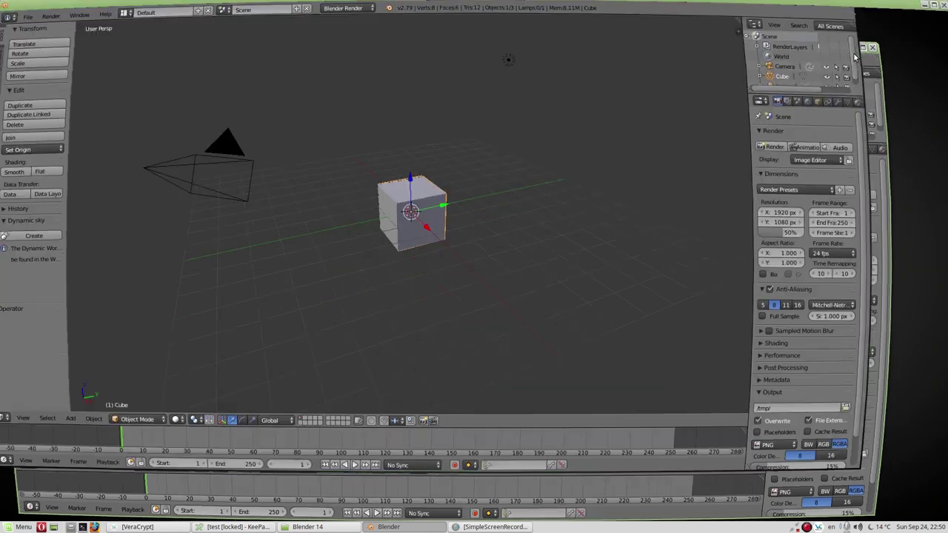
click(347, 19)
click(347, 54)
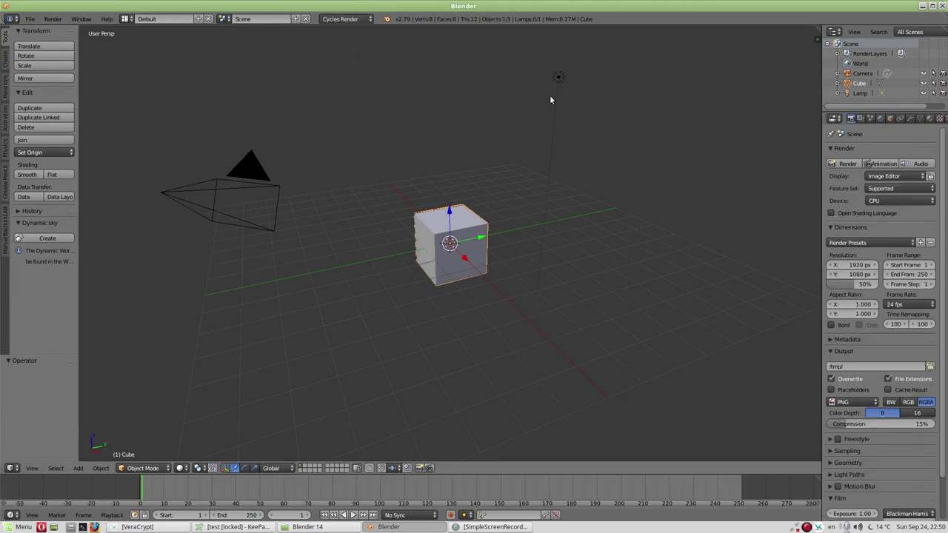
Delete the default lamp and cube, leaving only the camera.
right_click(558, 78)
key(x)
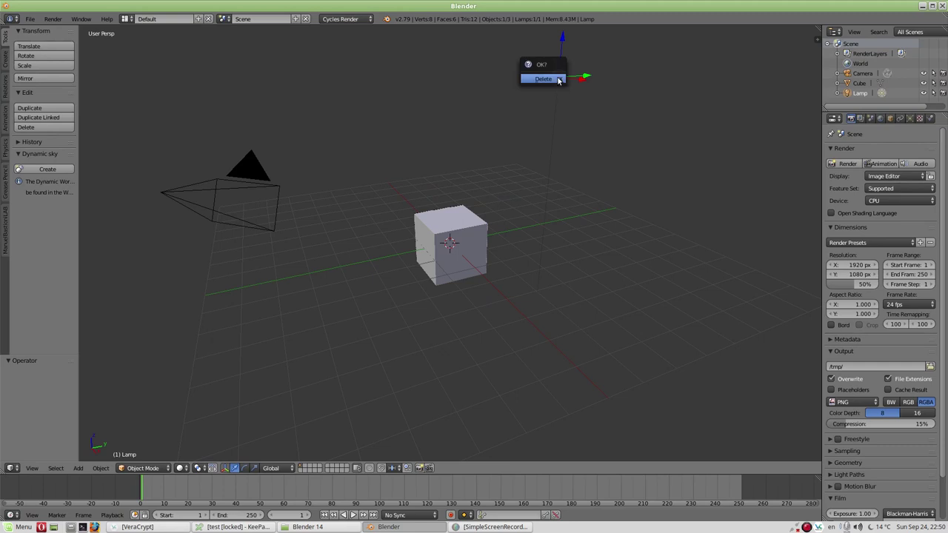
click(557, 79)
right_click(451, 216)
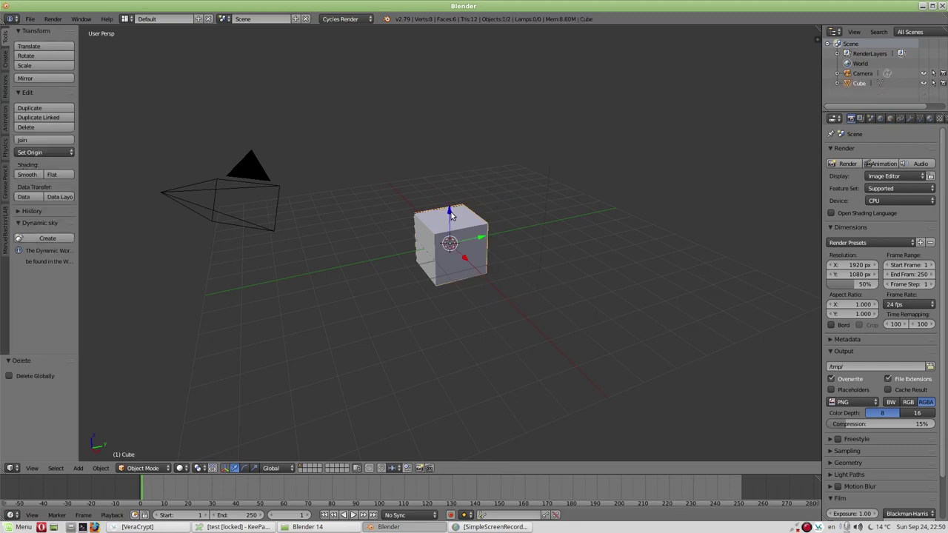
key(x)
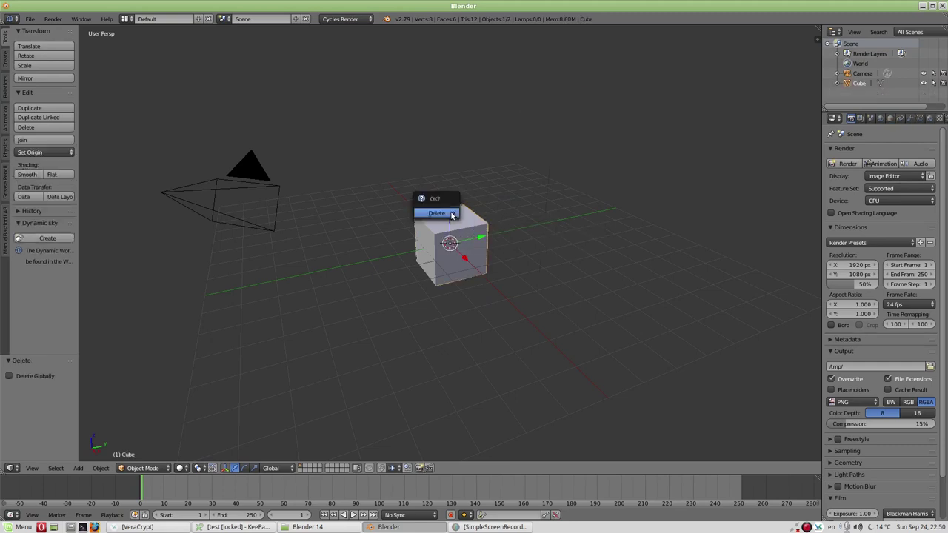
click(451, 214)
Add a text object and change its text to 'Blender'.
key(shift+a)
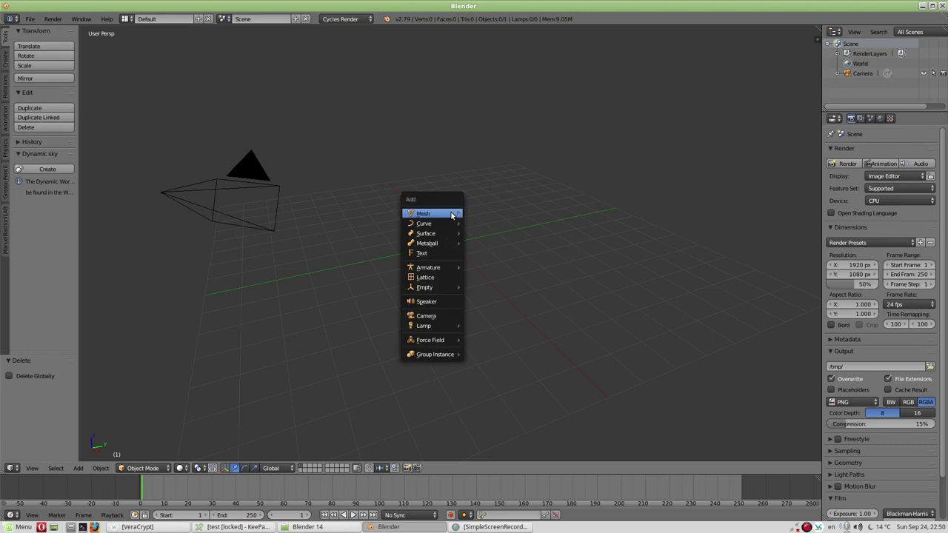
click(436, 257)
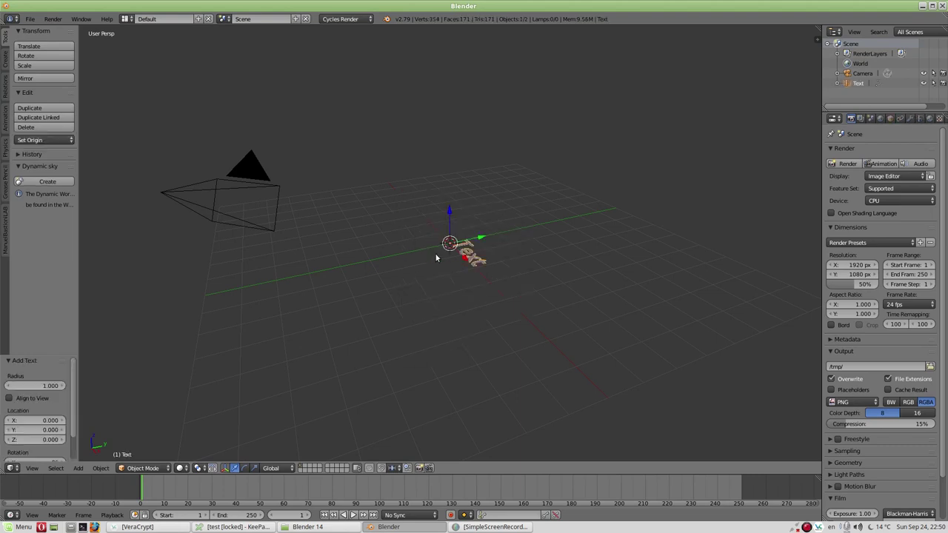
key(Tab)
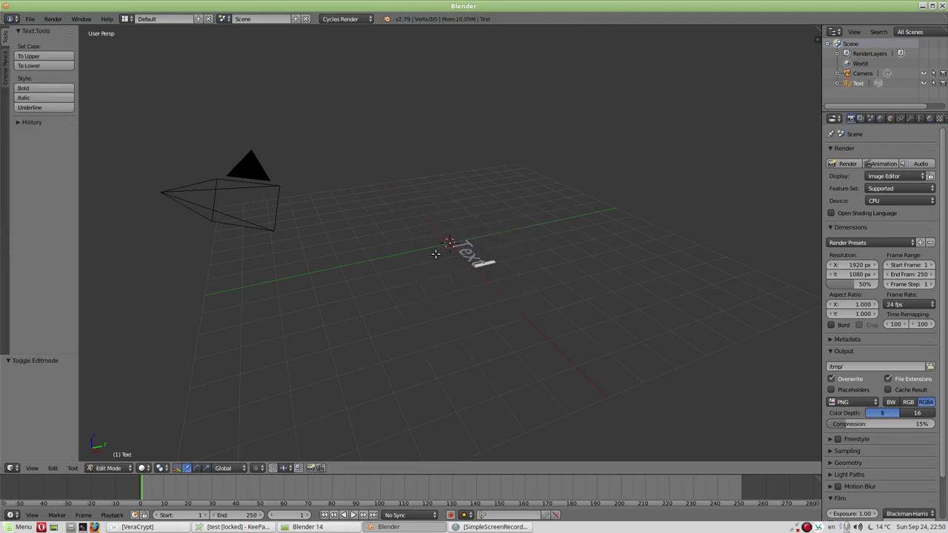
key(BackSpace)
key(BackSpace)
key(BackSpace)
key(BackSpace)
text(Hiender)
key(Tab)
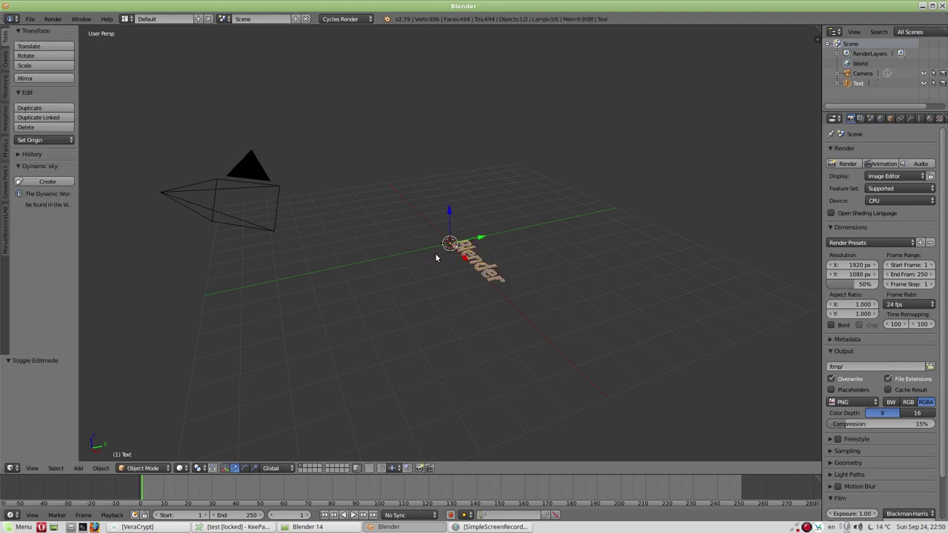
Rotate the text 90° about X to stand it upright, and widen the Properties area.
text(rx90)
key(Return)
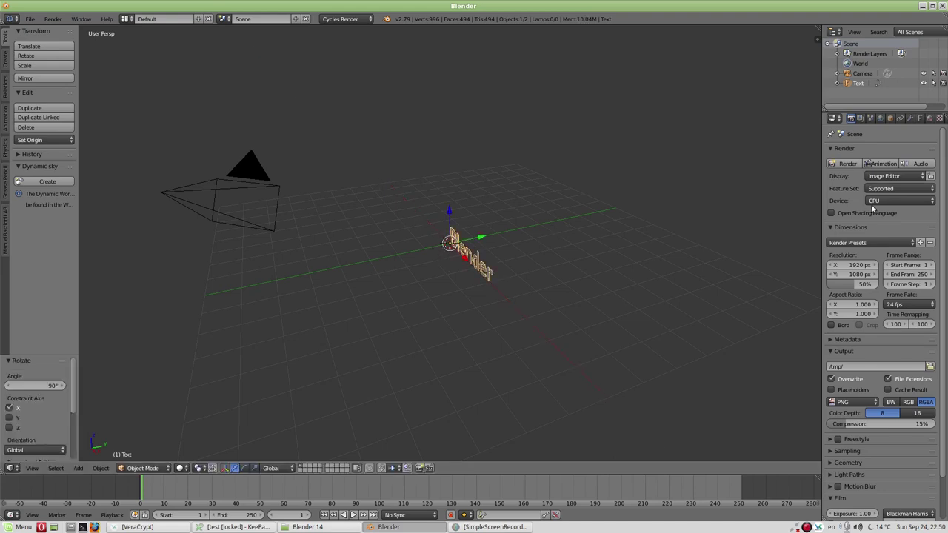
drag(823, 182, 762, 182)
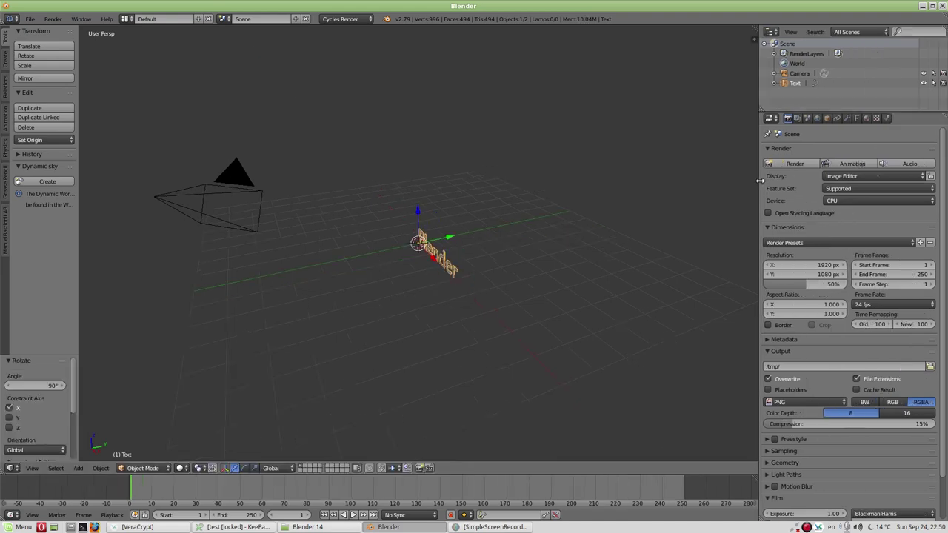
Centre-align the text horizontally and give it an extrude of 0.1.
click(857, 118)
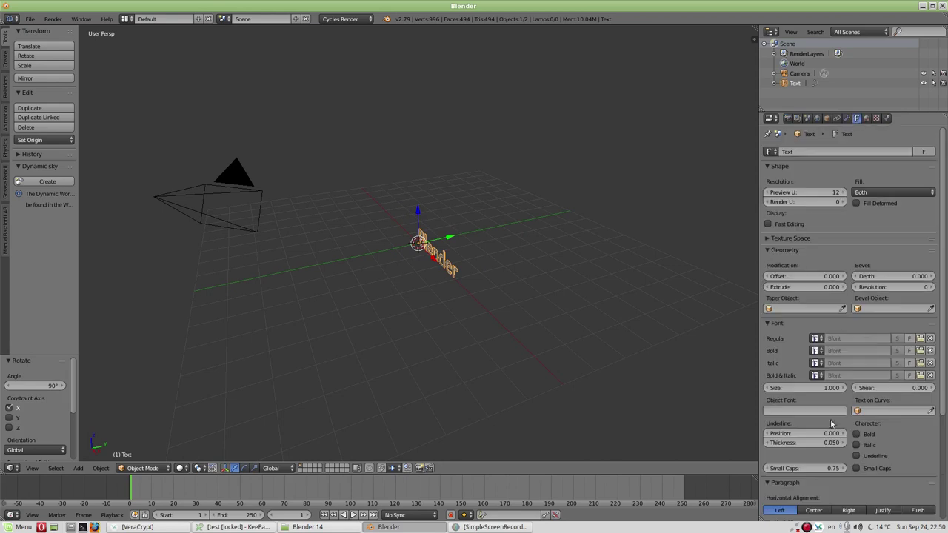
click(814, 511)
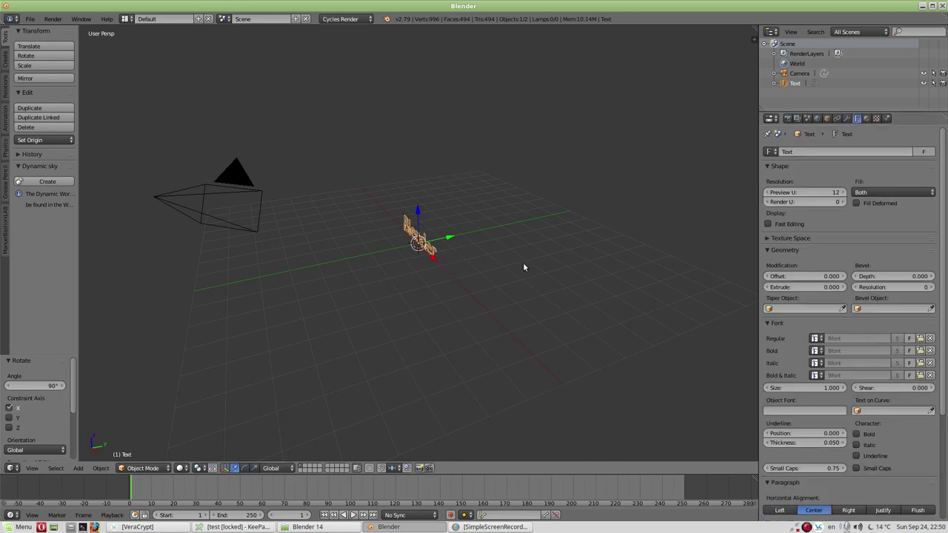
middle_drag(449, 275, 510, 254)
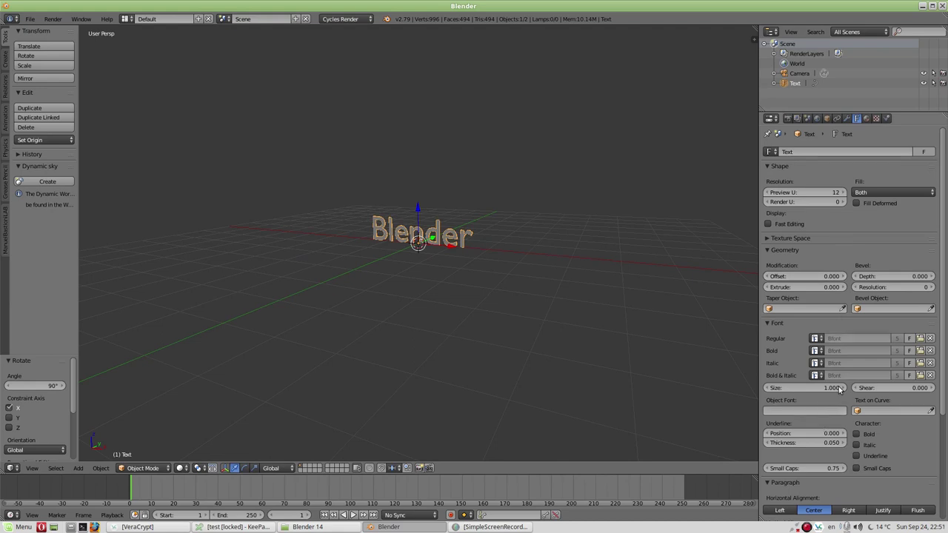
scroll(833, 318, down, 4)
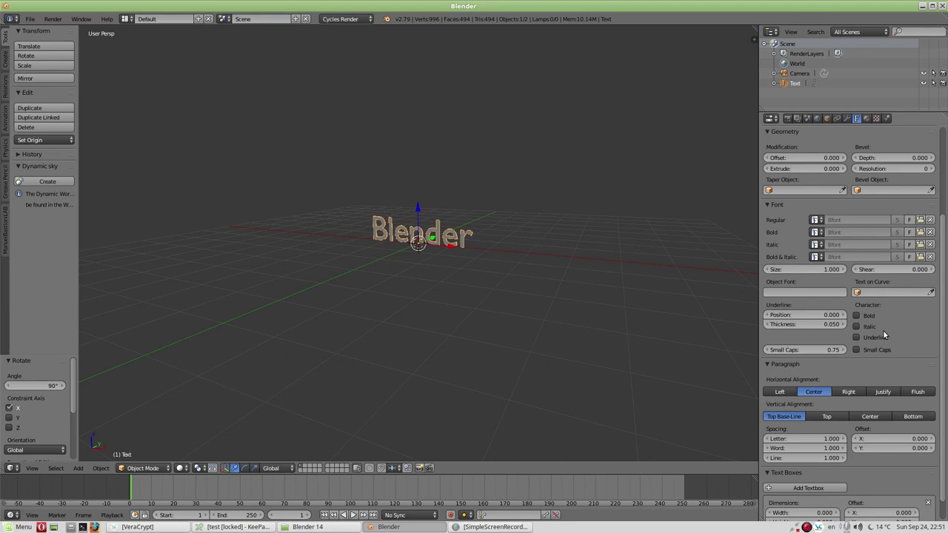
scroll(883, 330, up, 4)
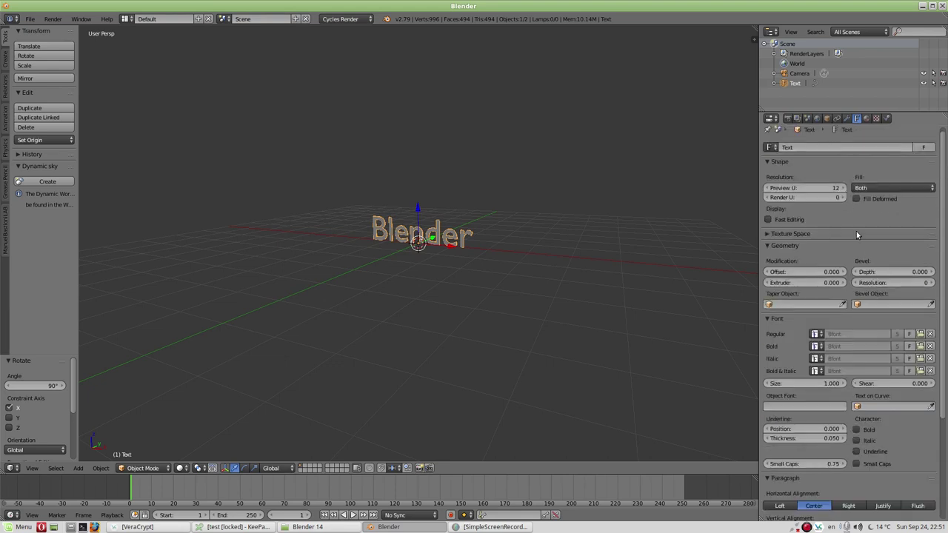
click(832, 285)
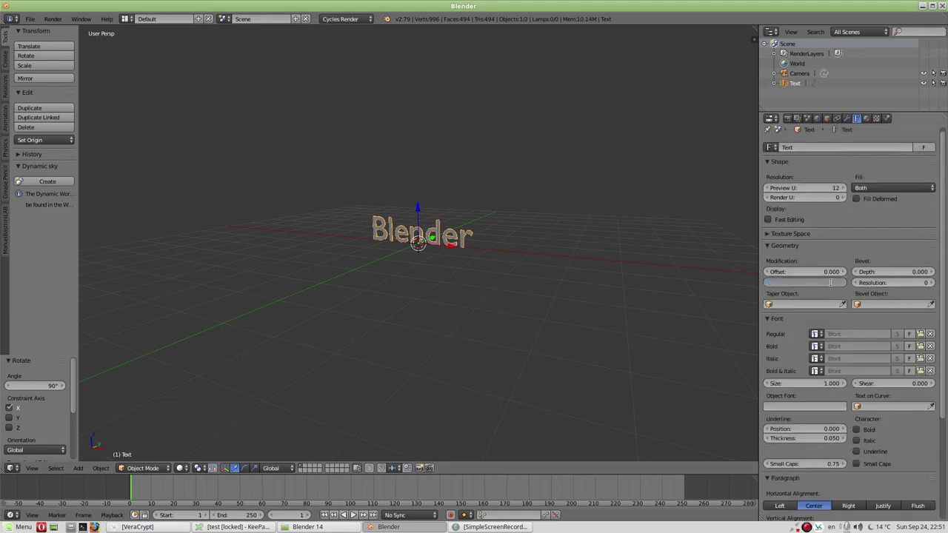
text(0.1)
key(Return)
middle_drag(477, 220, 519, 230)
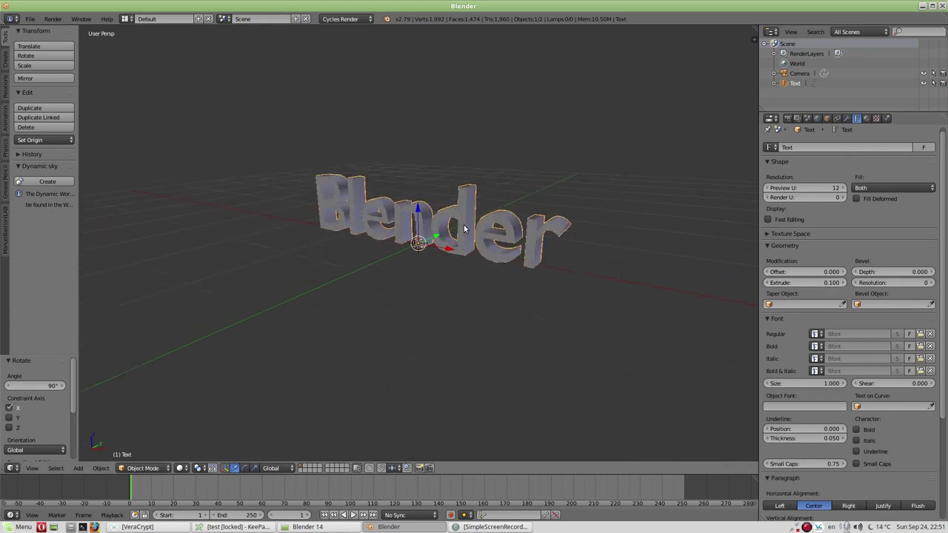
Set the bevel depth to 0.010 and the bevel resolution to 5.
click(934, 273)
click(933, 273)
click(933, 273)
click(934, 273)
click(934, 272)
click(933, 273)
click(933, 272)
click(934, 272)
click(934, 272)
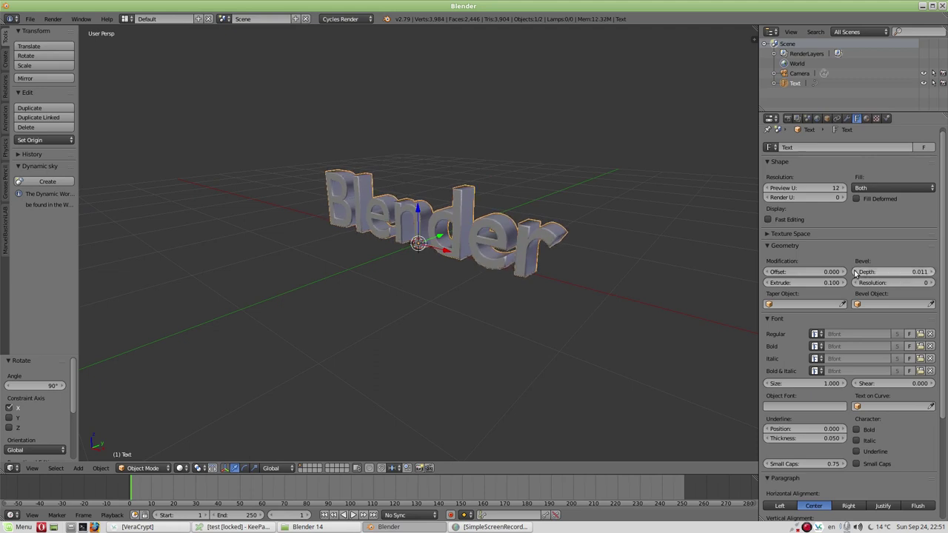
click(928, 283)
click(928, 283)
click(927, 283)
click(927, 283)
click(927, 283)
middle_drag(411, 307, 443, 299)
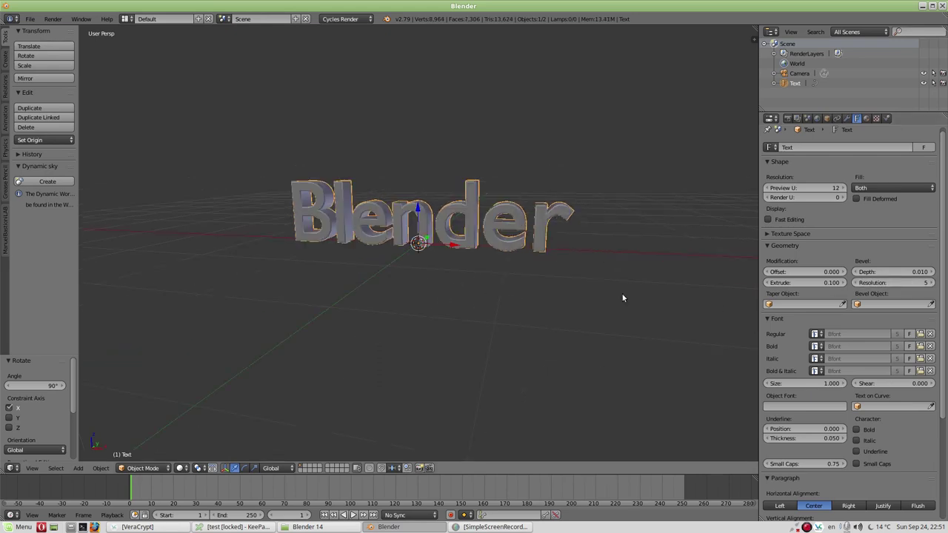
Create a new material for the text and choose the Car Paint material library.
click(817, 119)
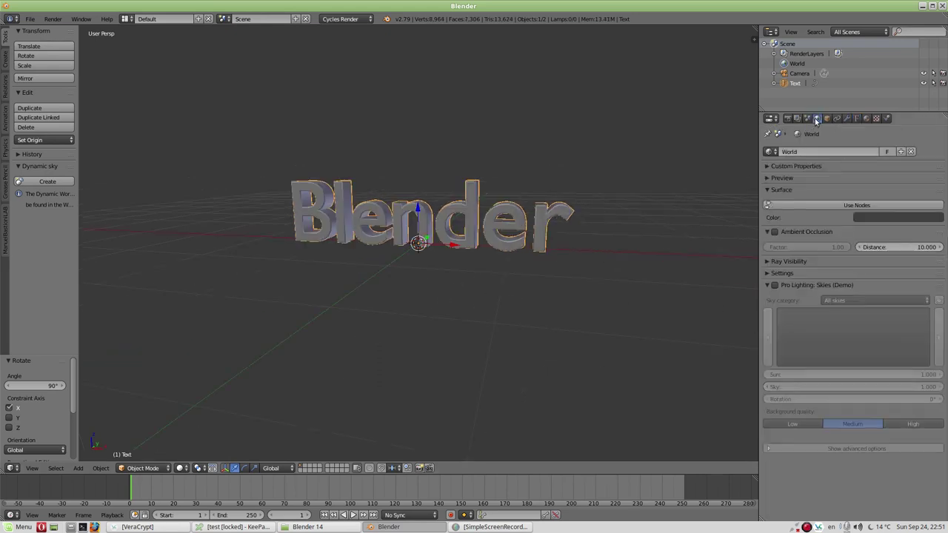
click(866, 118)
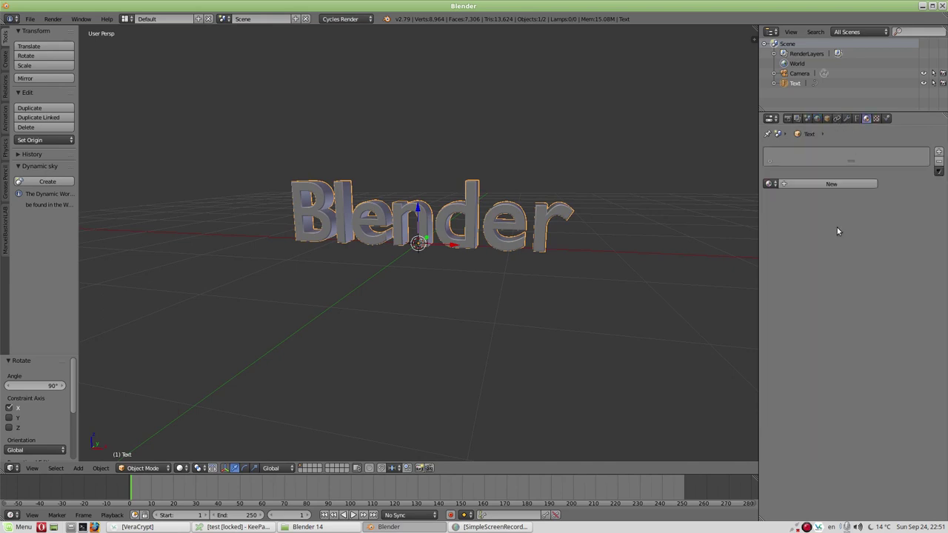
click(818, 184)
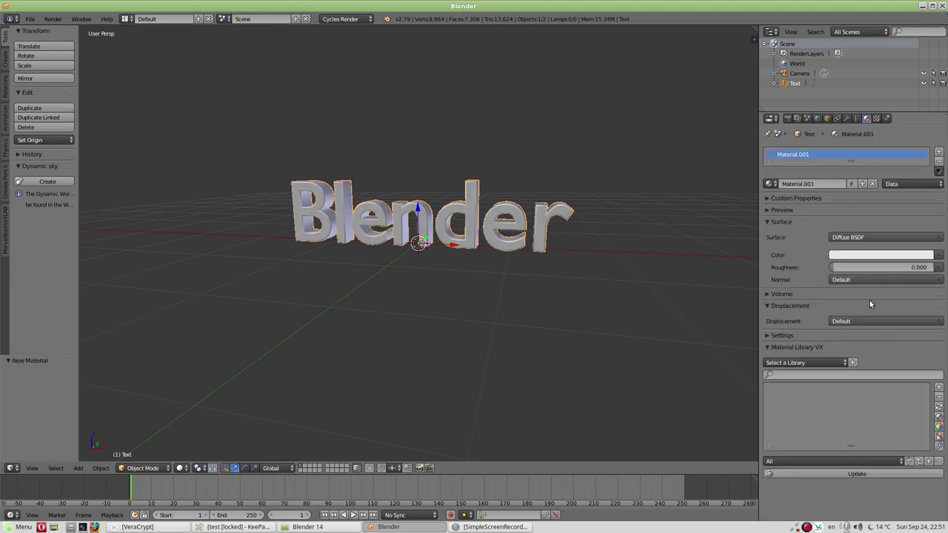
click(825, 363)
click(824, 363)
click(826, 364)
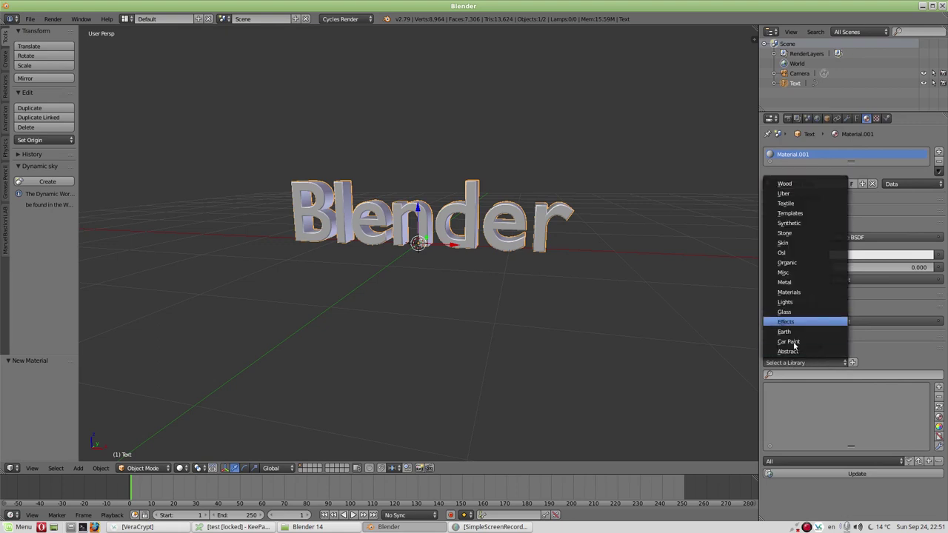
key(Return)
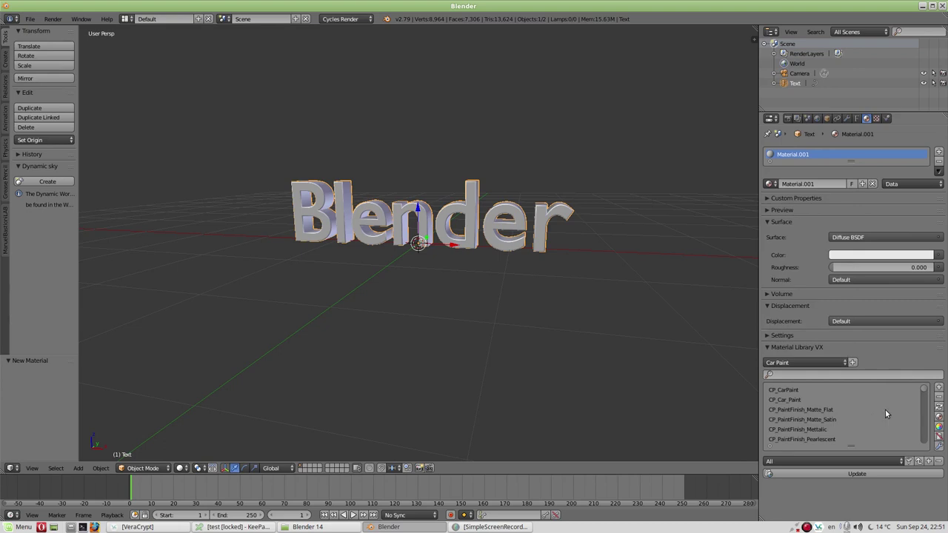
Apply CP_metallic_blue from the Car Paint list and expand the material preview.
scroll(833, 400, down, 3)
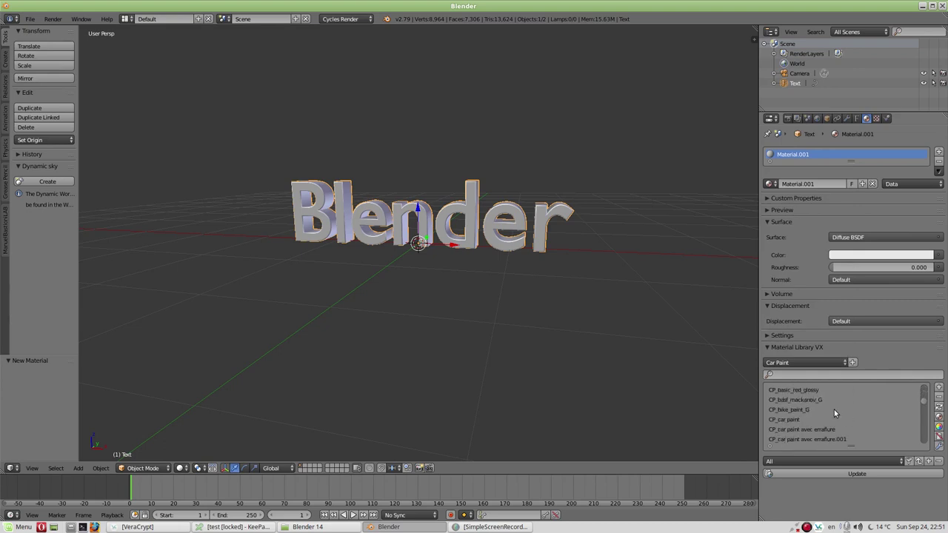
scroll(834, 410, down, 2)
scroll(831, 406, down, 2)
scroll(814, 407, down, 2)
scroll(804, 409, down, 2)
scroll(811, 409, down, 2)
scroll(816, 408, down, 2)
scroll(815, 408, down, 2)
scroll(815, 411, up, 2)
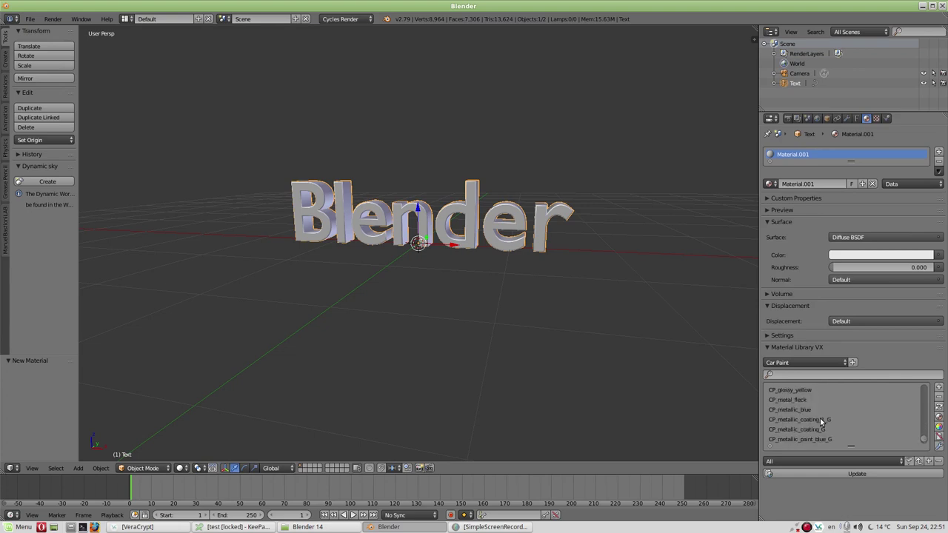
click(859, 412)
click(939, 417)
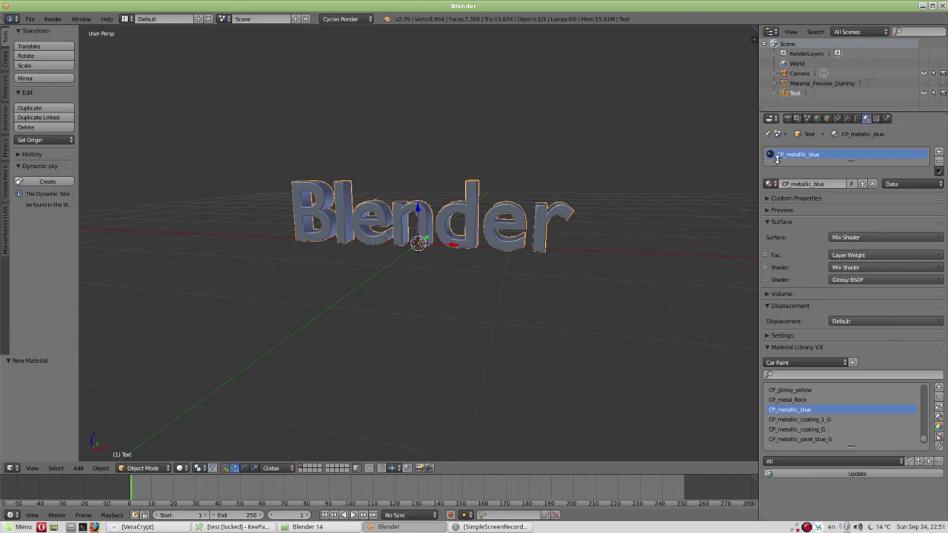
click(771, 210)
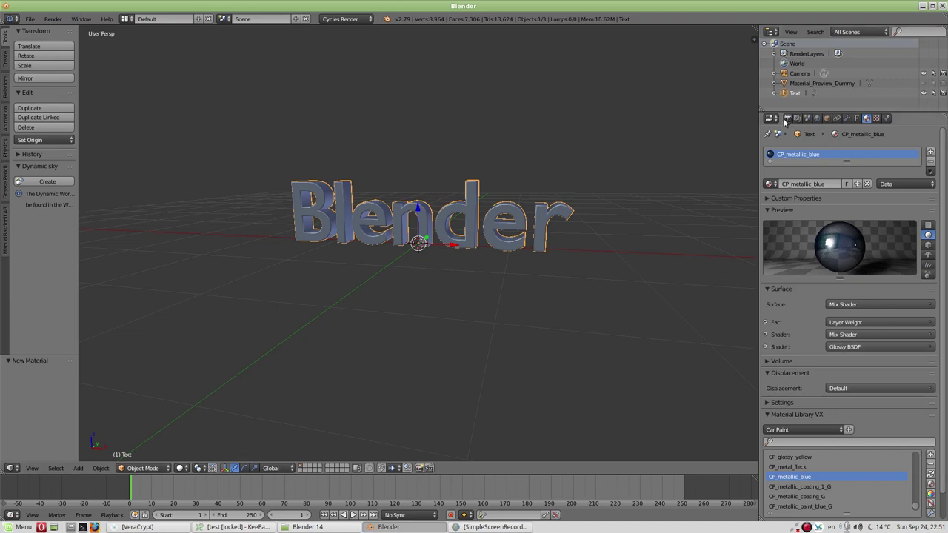
Enable Pro Lighting: Skies in the World settings and choose the Evening 03 sky.
click(806, 119)
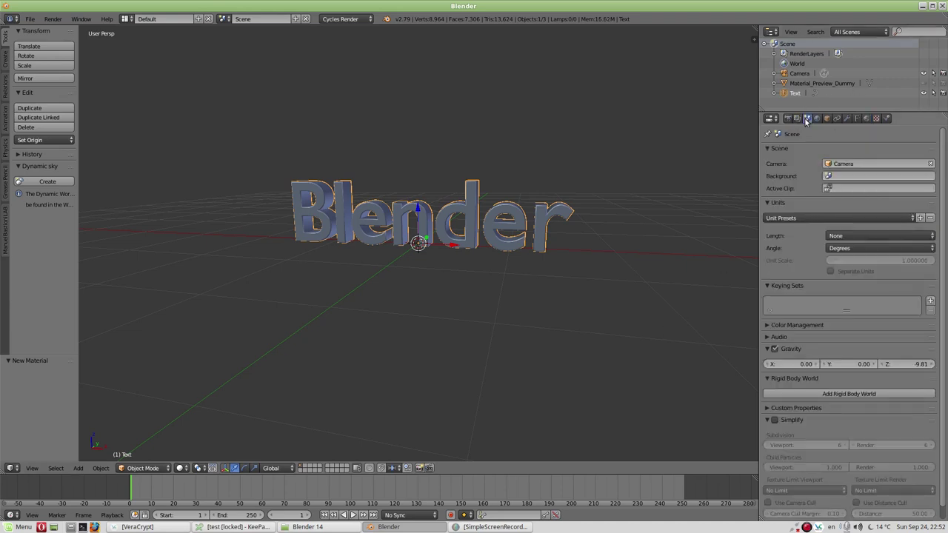
click(797, 120)
click(816, 120)
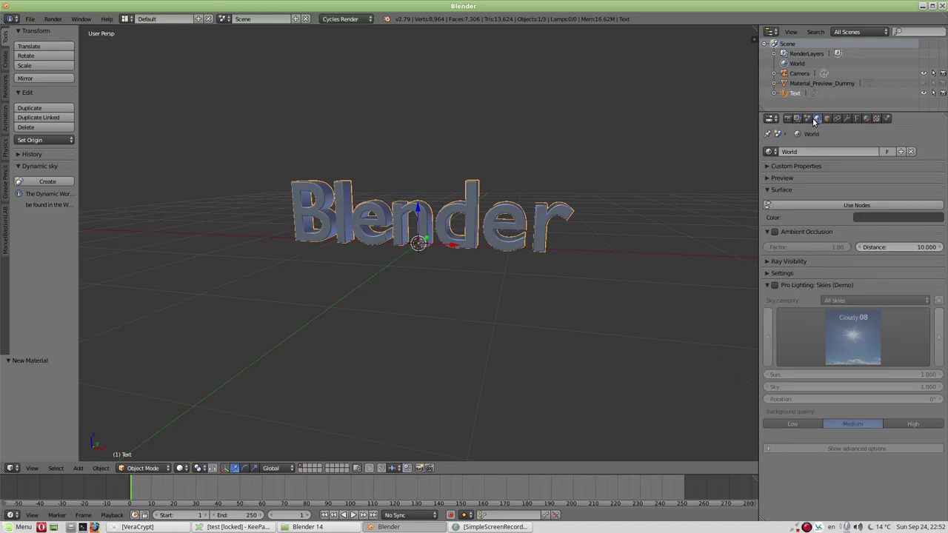
click(775, 287)
click(941, 378)
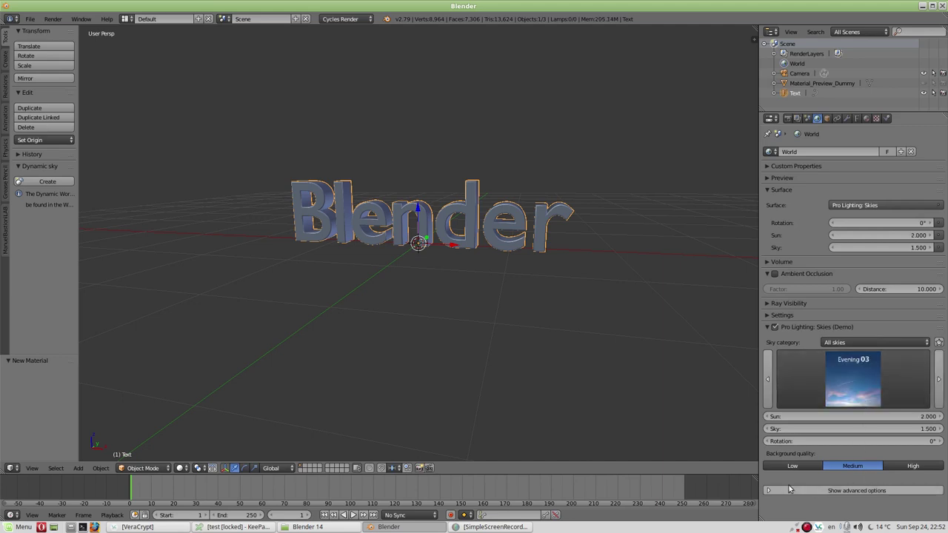
Turn on the sky's advanced settings and set the bottom mirror to 1.00.
click(790, 489)
scroll(801, 474, down, 4)
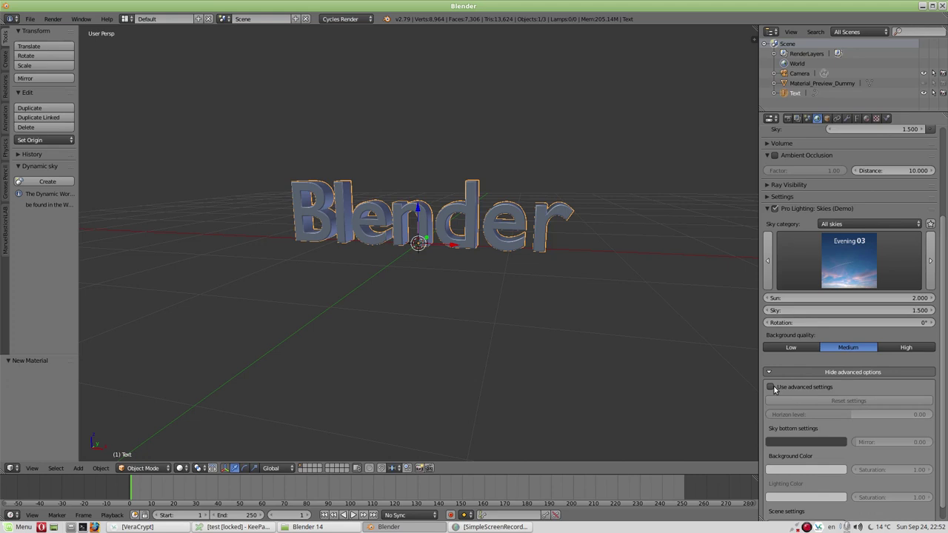
click(771, 387)
scroll(852, 441, down, 1)
click(863, 427)
text(1)
key(Return)
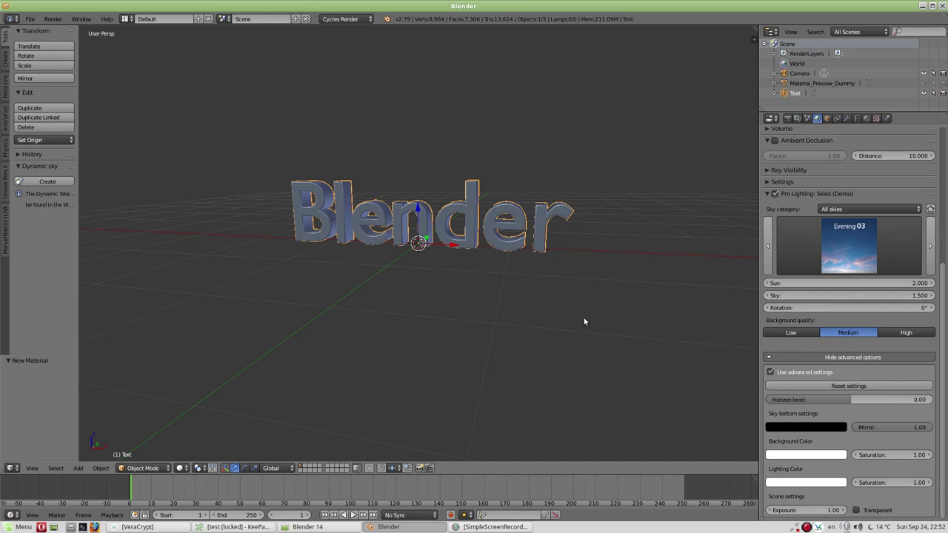
Set Auto Tile Size target to 256 for 240×180 tiles and enable Persistent Images.
click(789, 118)
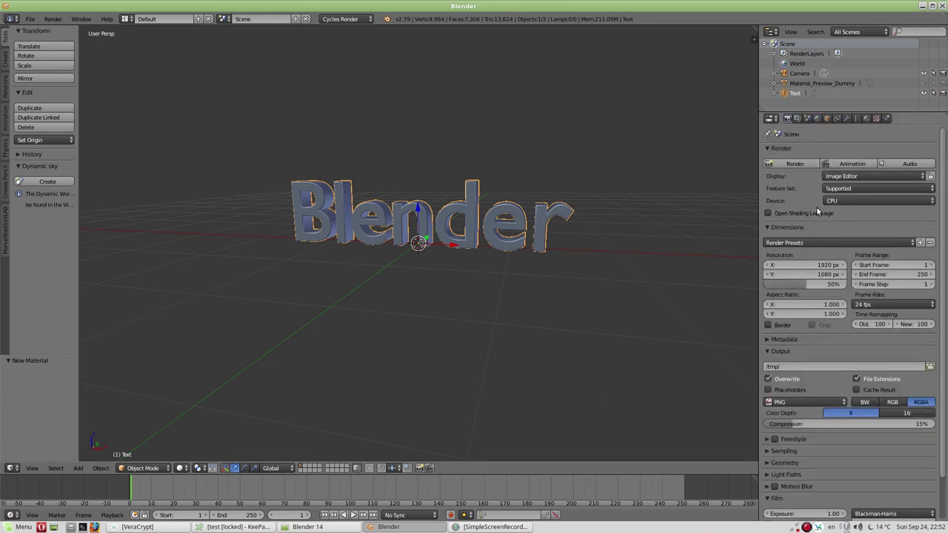
scroll(823, 363, down, 2)
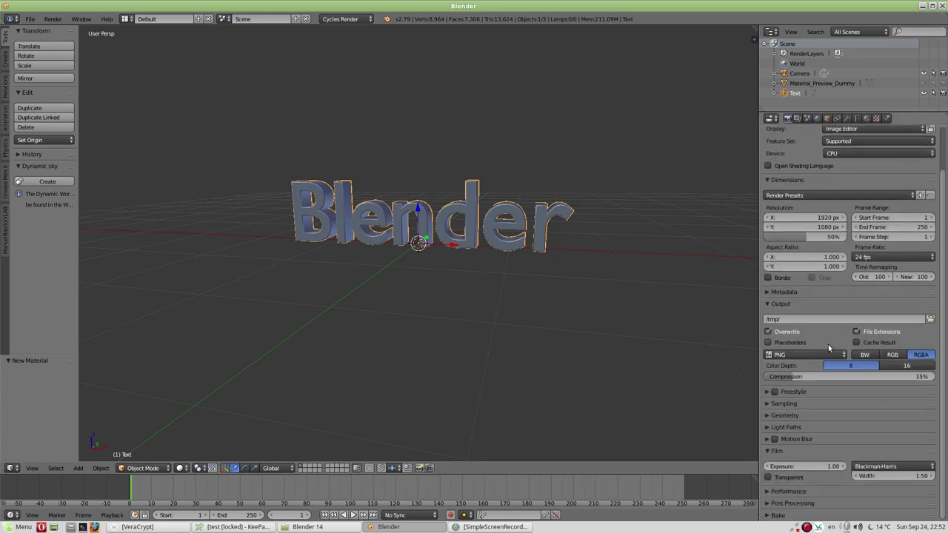
click(766, 405)
scroll(850, 412, down, 4)
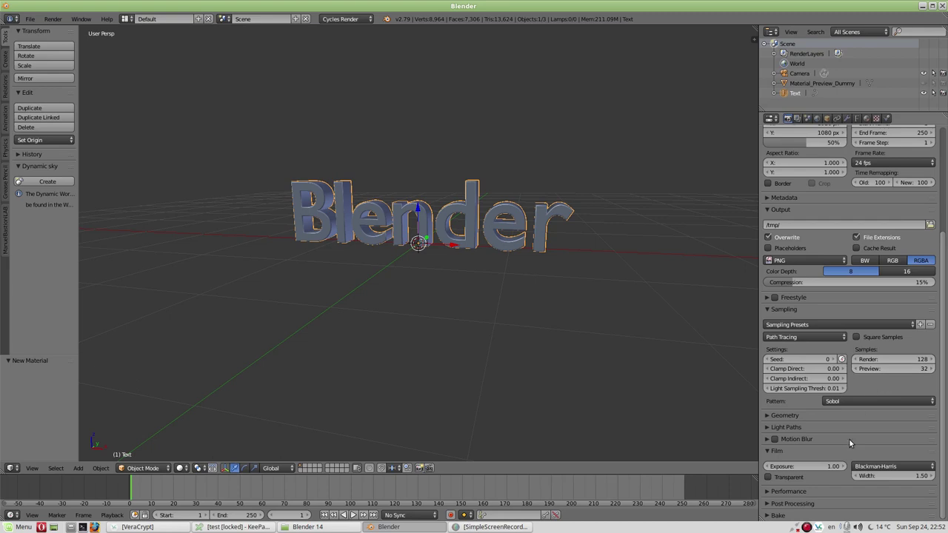
click(767, 494)
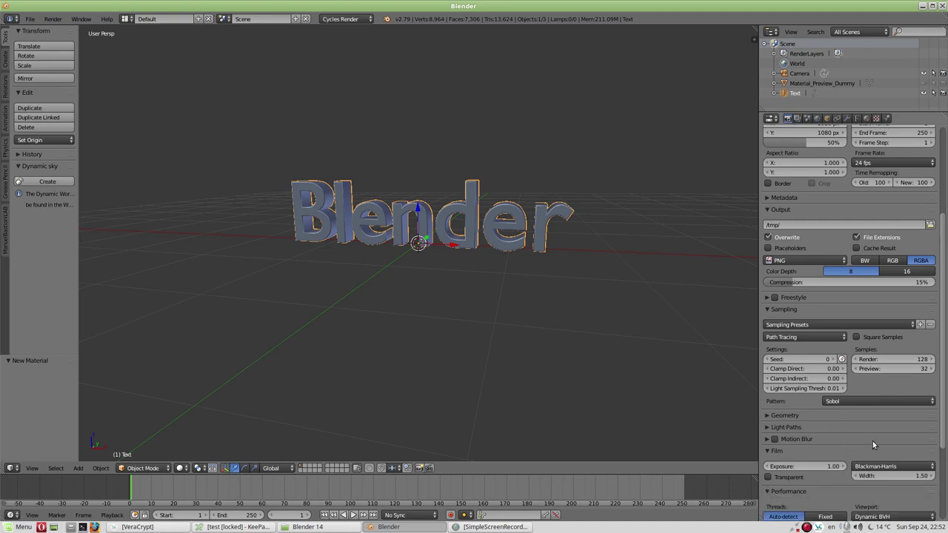
scroll(872, 444, down, 5)
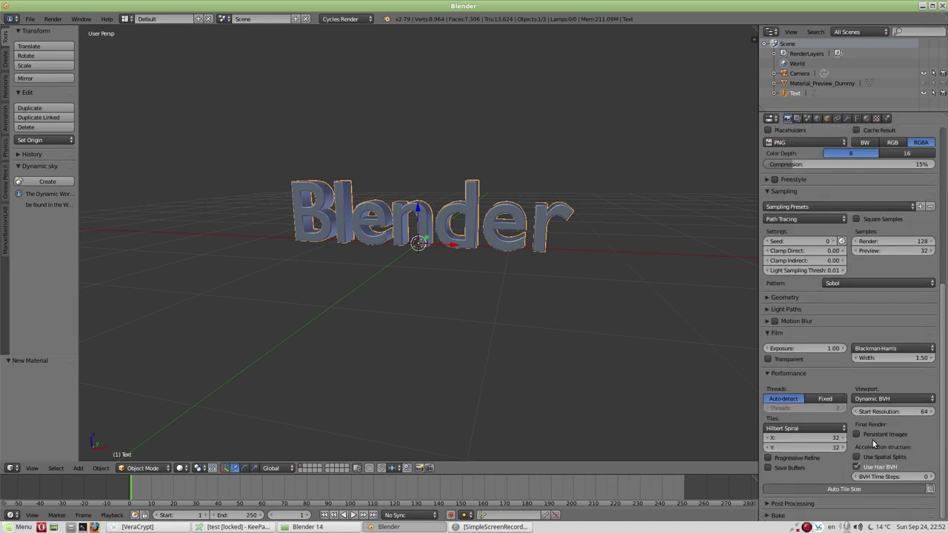
click(926, 489)
click(875, 510)
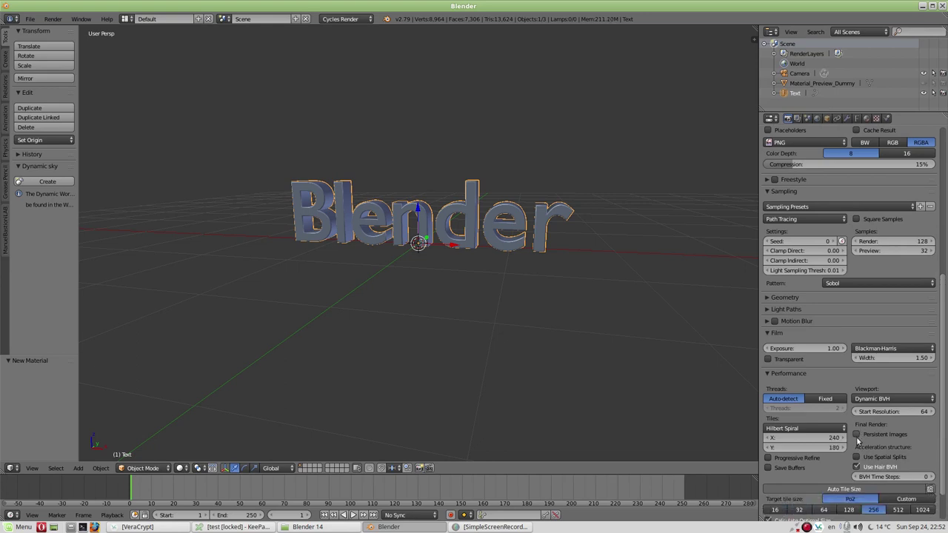
click(857, 434)
scroll(842, 391, up, 3)
scroll(842, 391, up, 2)
scroll(842, 391, up, 3)
scroll(842, 394, up, 3)
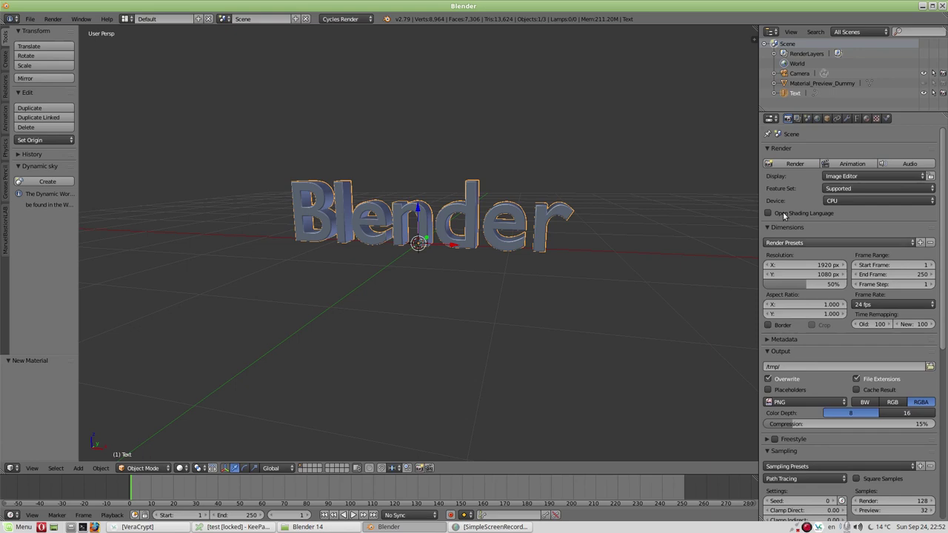
Set the render samples to 25.
scroll(808, 361, down, 3)
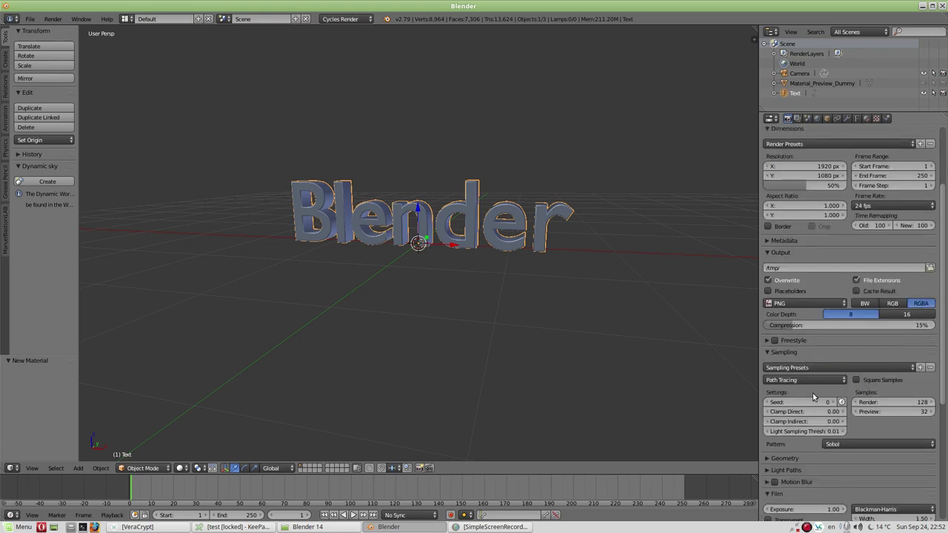
click(890, 401)
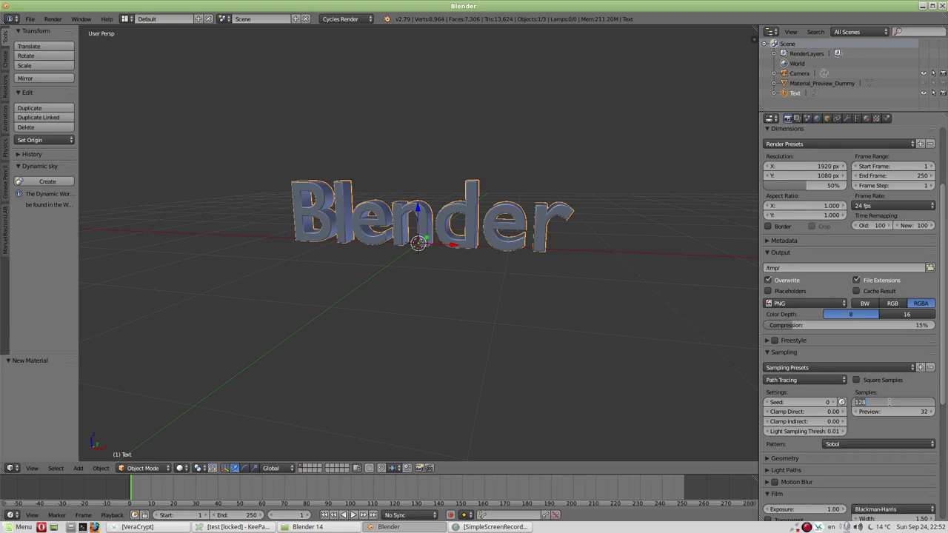
text(25)
key(Return)
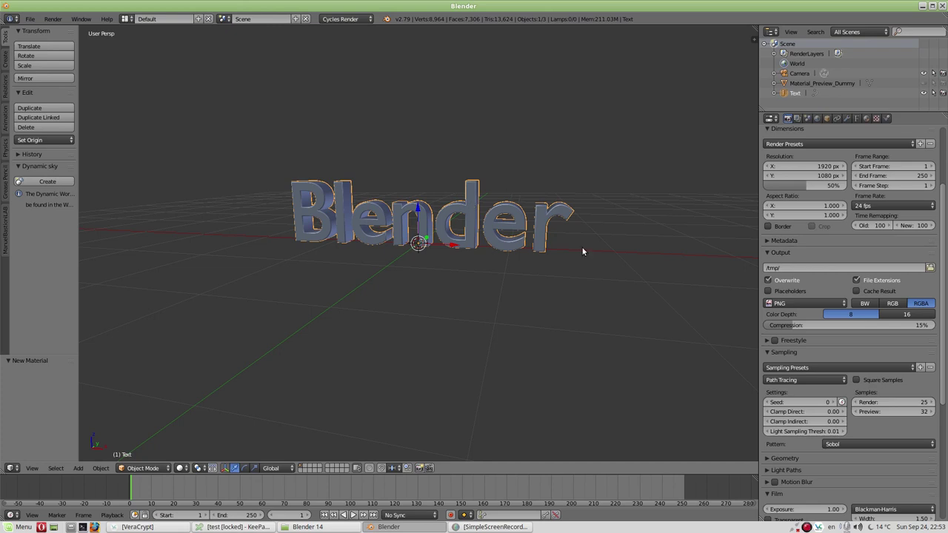
Raise the resolution scale to 100% of 1920×1080, keeping render samples at 25.
click(807, 119)
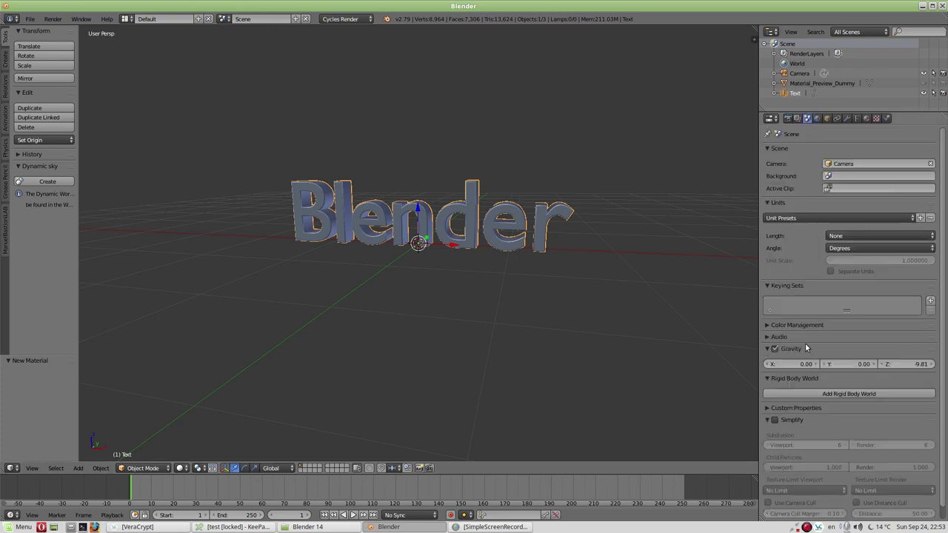
click(797, 119)
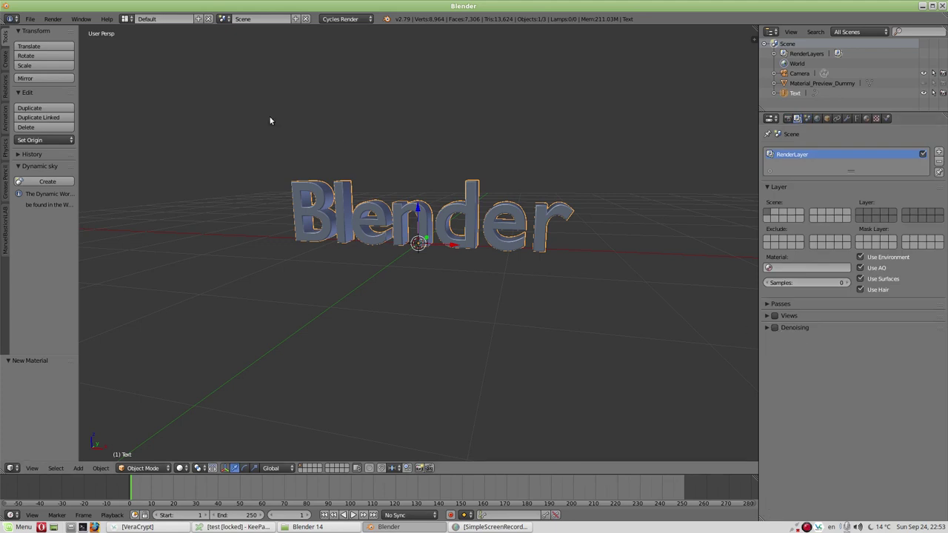
click(788, 118)
click(813, 186)
text(100)
key(Return)
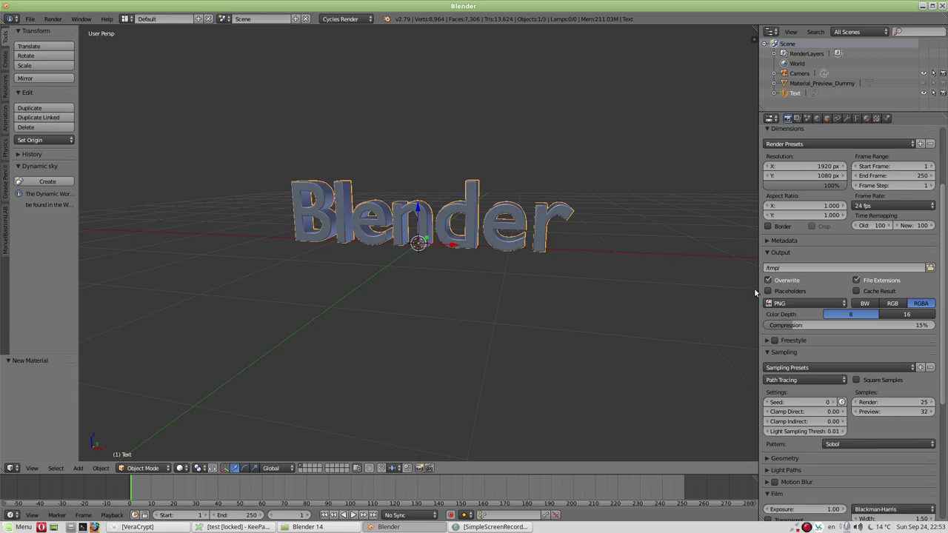
click(889, 403)
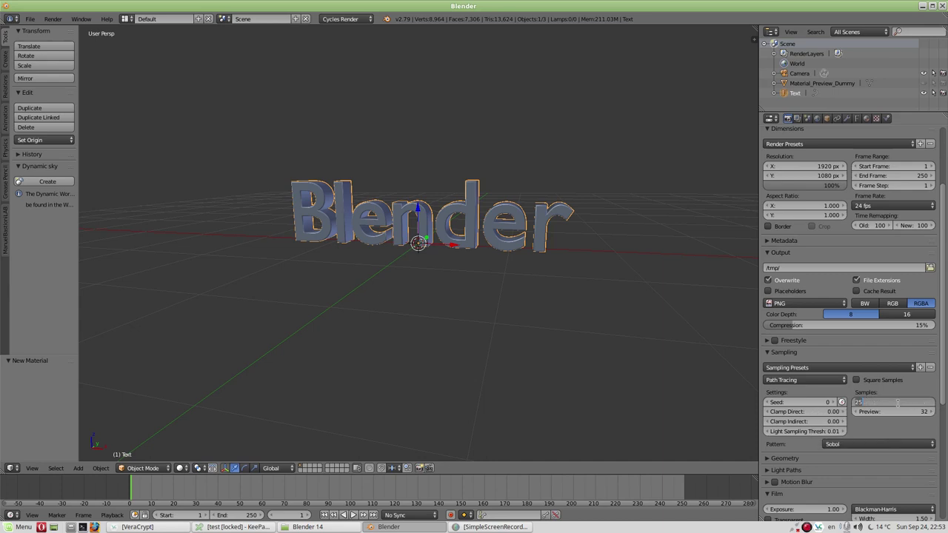
key(Return)
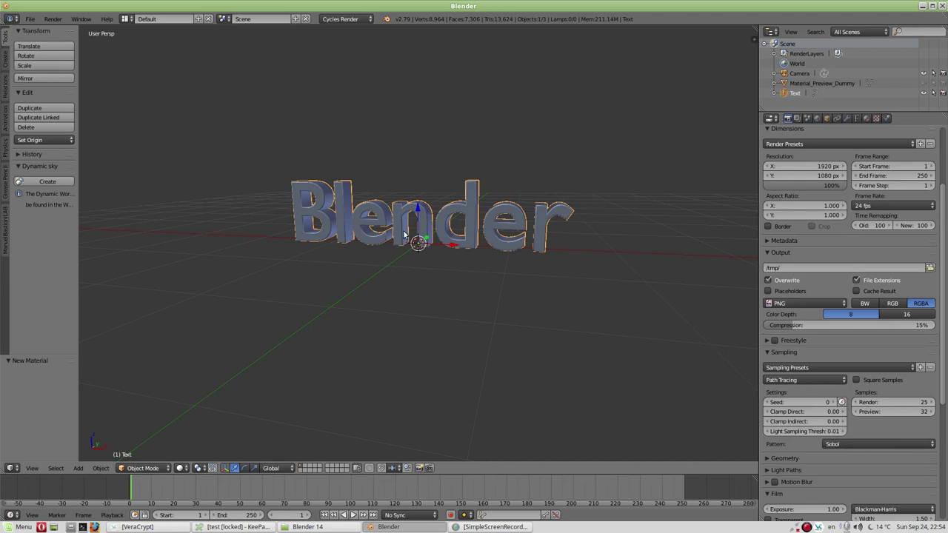
Orbit the viewport around the extruded Blender text for a new viewing angle.
mouse_move(297, 239)
middle_down()
mouse_move(363, 242)
mouse_move(349, 240)
middle_up()
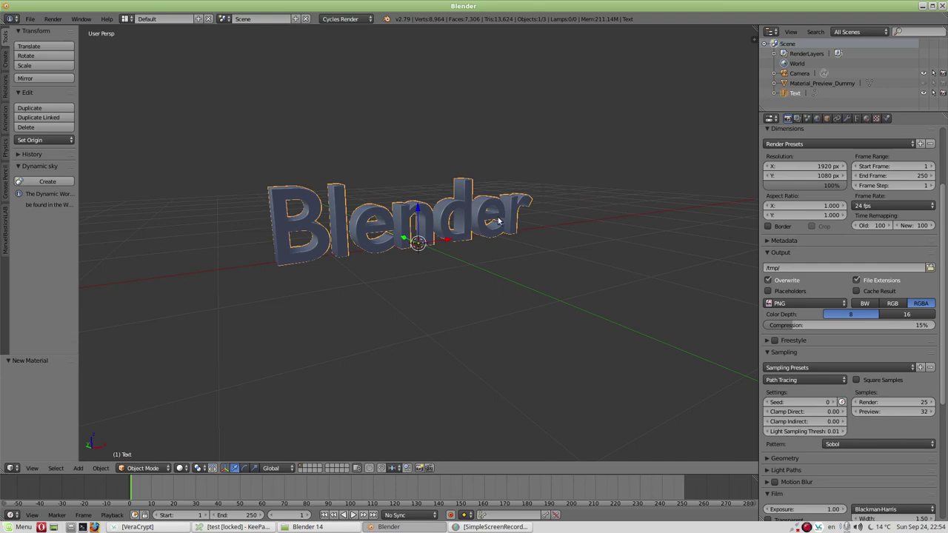
Switch viewport shading to Rendered and lower preview samples from 32 to 10.
click(187, 471)
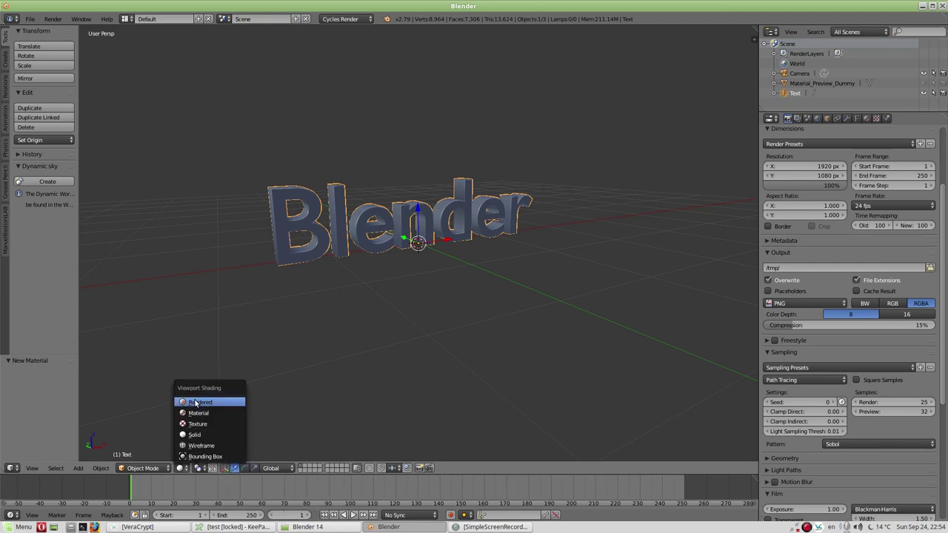
click(195, 402)
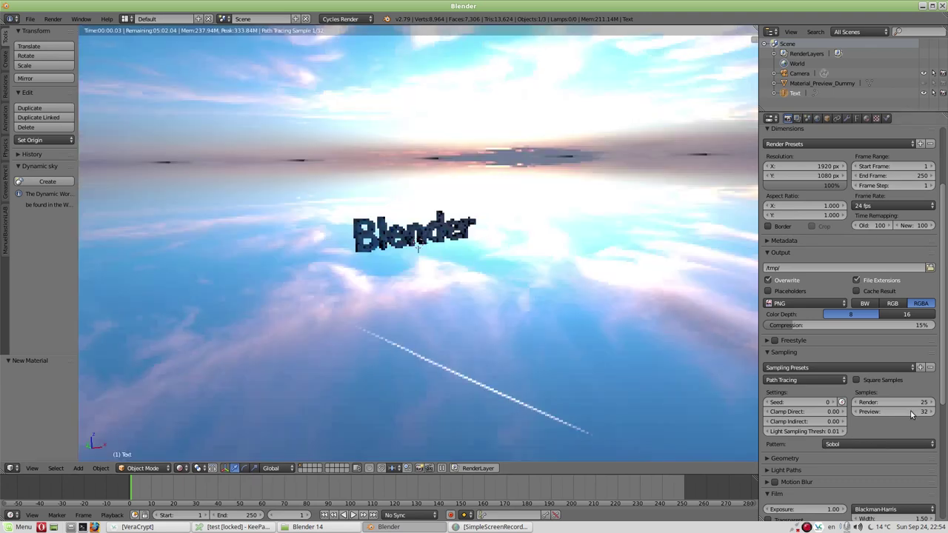
click(912, 413)
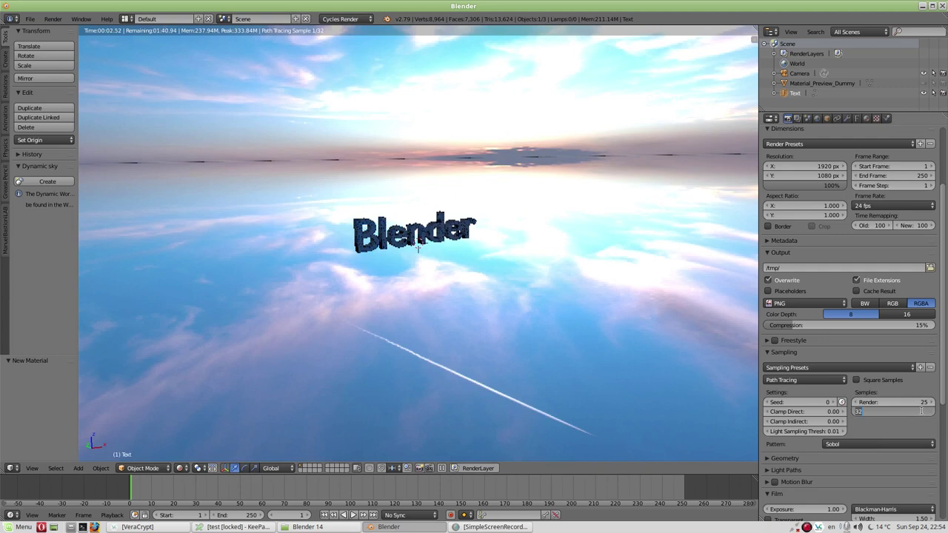
text(1)
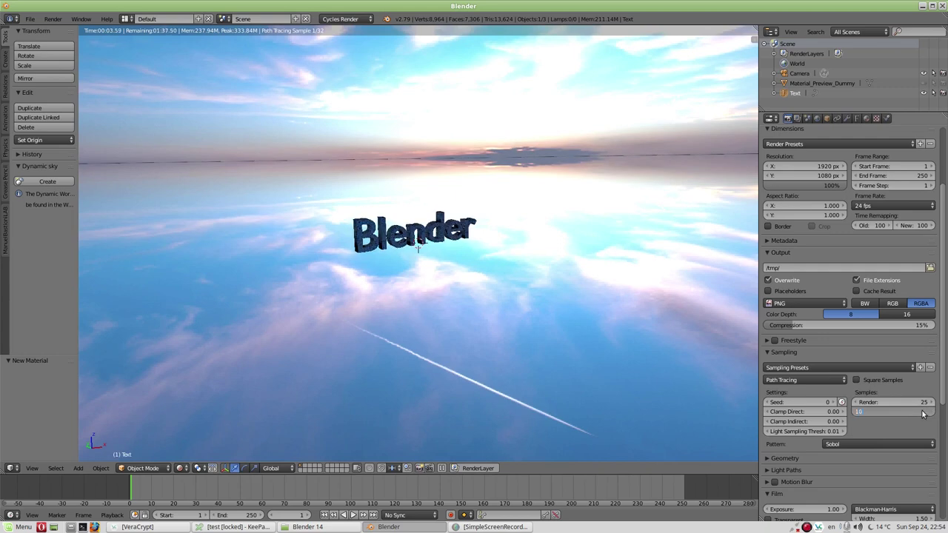
text(0)
key(Return)
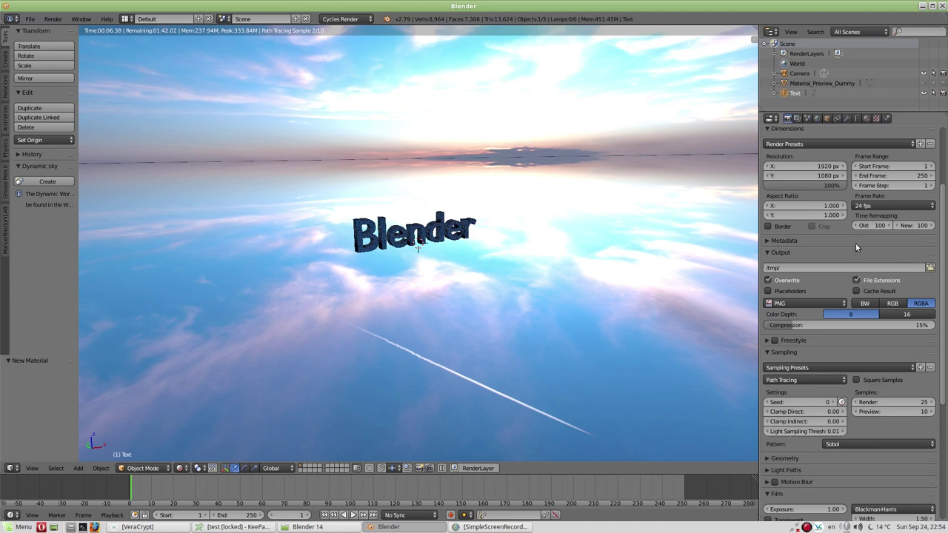
click(818, 118)
click(840, 386)
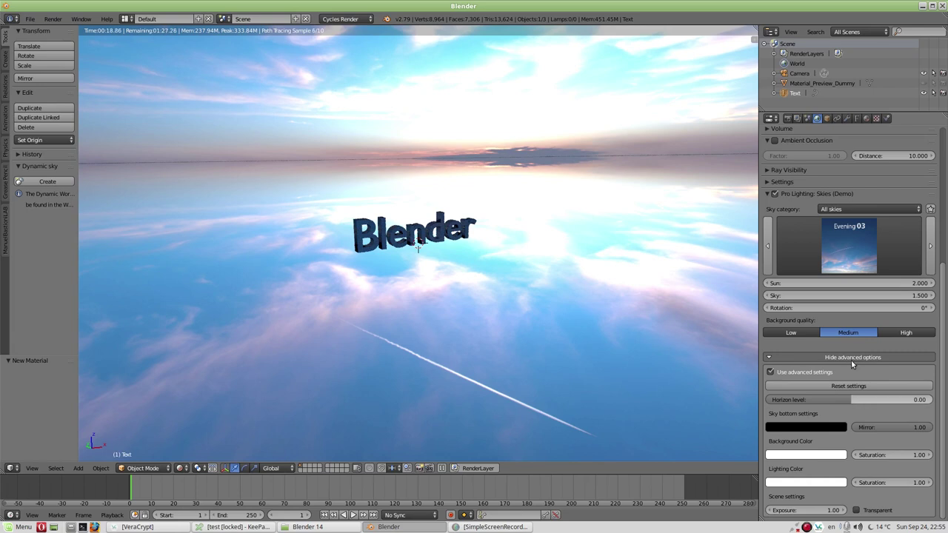
Set the Evening 03 sky rotation to 90°.
click(913, 309)
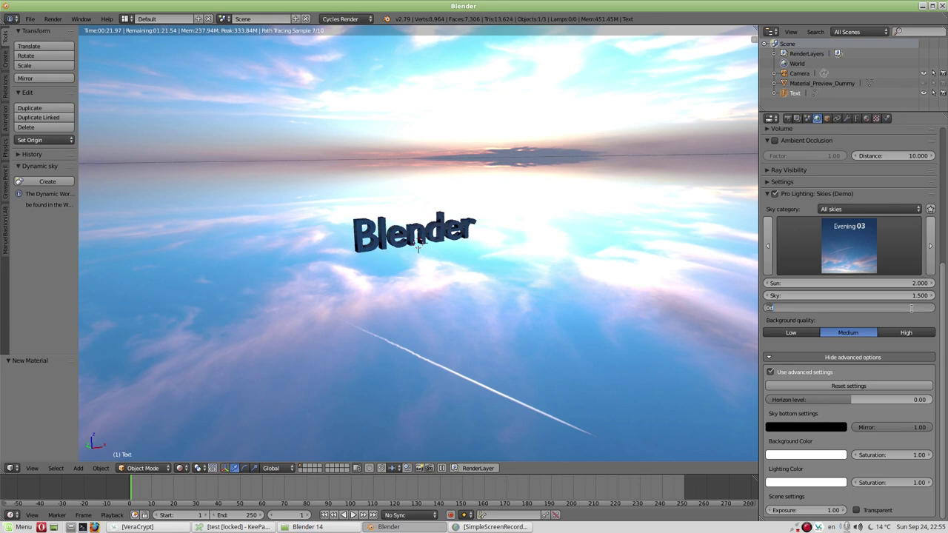
text(90)
key(Return)
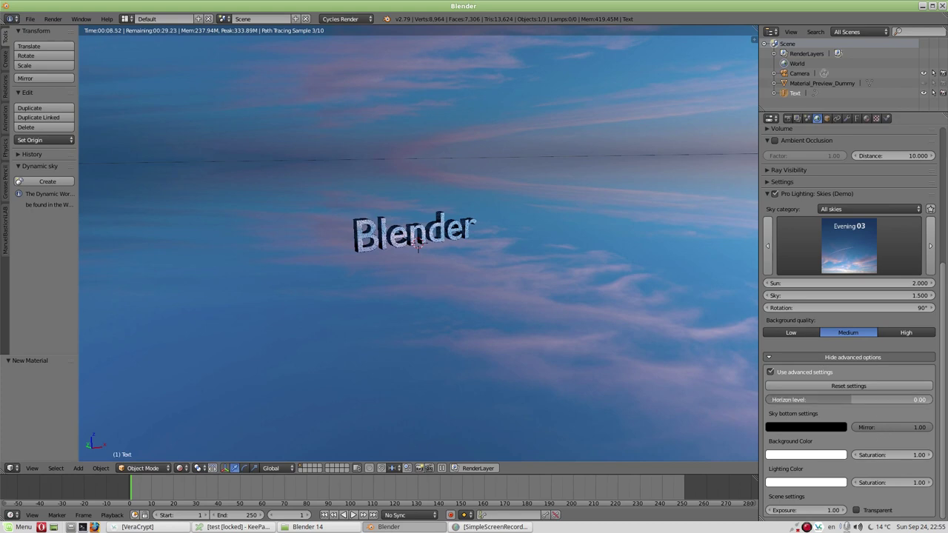
Try a different sky horizon level, then return it to 0.00.
drag(851, 399, 860, 400)
ctrl+scroll(835, 399, down, 4)
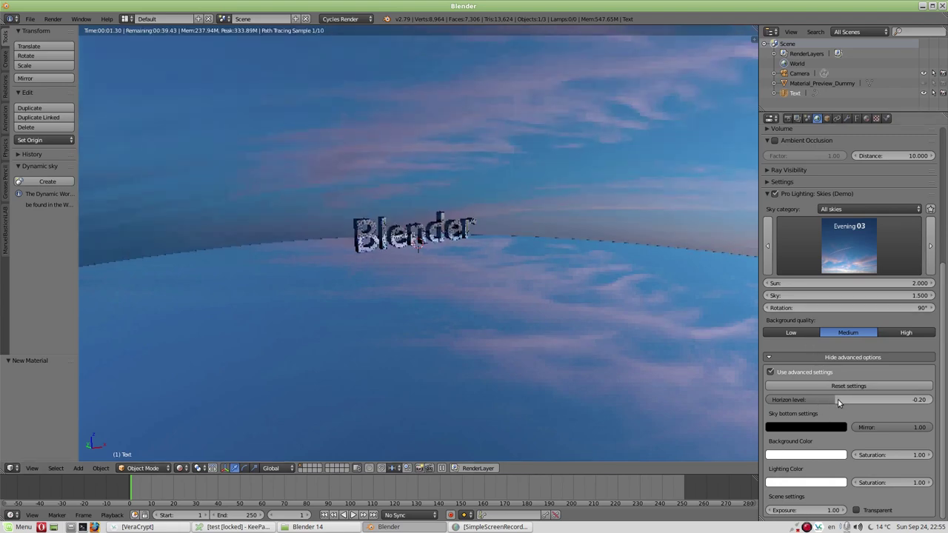
click(838, 399)
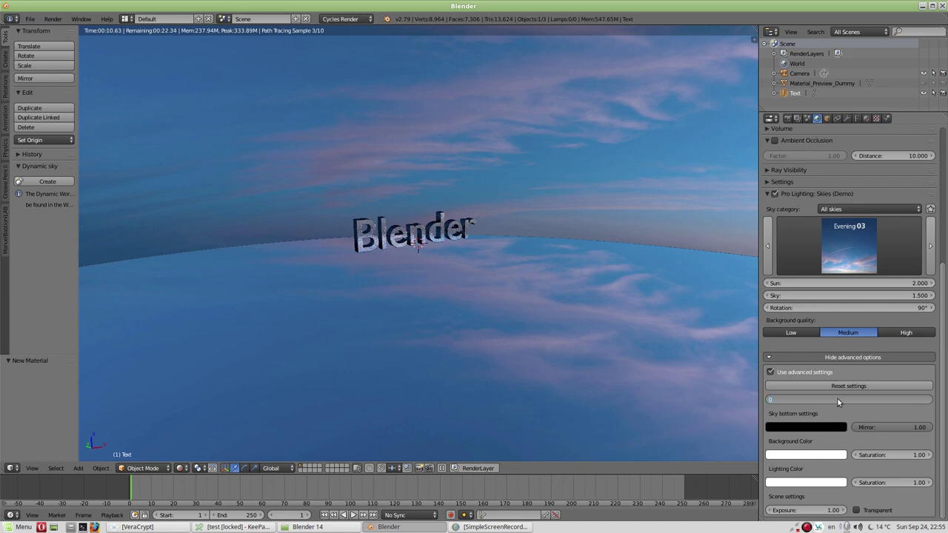
key(Return)
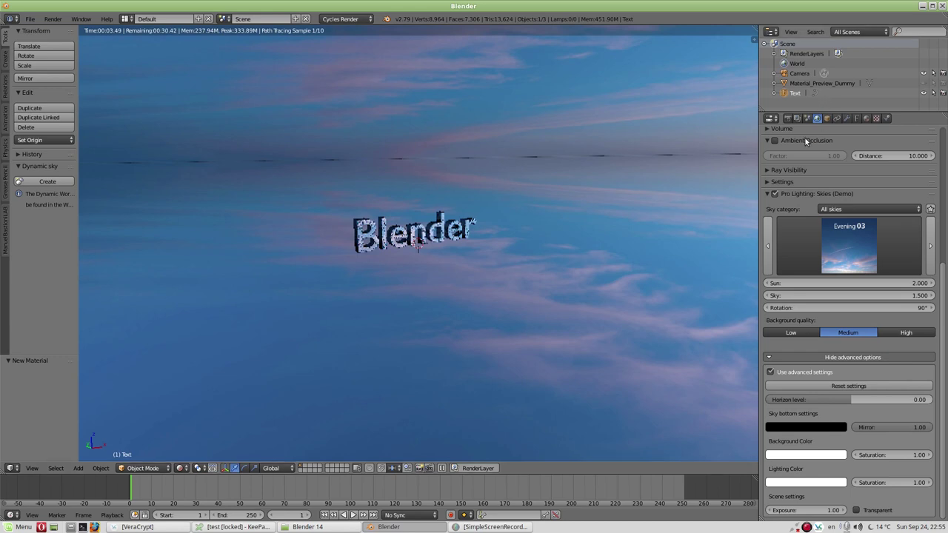
Switch the viewport to Solid shading, select the Blender text and orbit so it faces front.
click(186, 469)
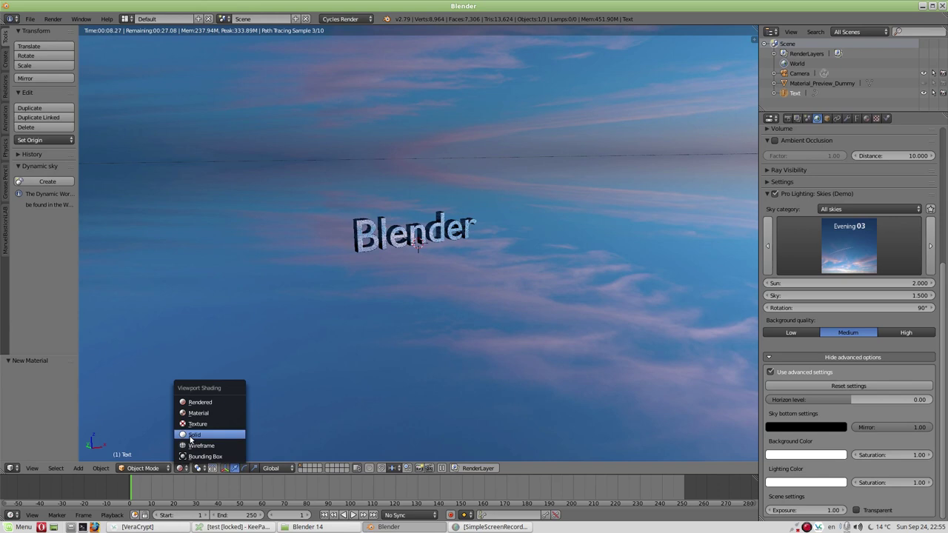
click(191, 440)
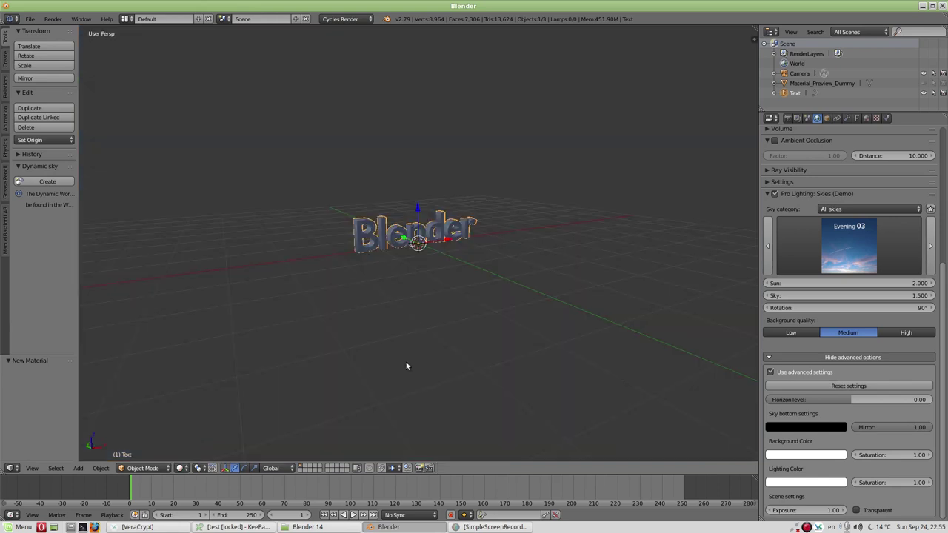
right_click(420, 268)
mouse_move(420, 272)
middle_down()
mouse_move(393, 271)
mouse_move(413, 262)
middle_up()
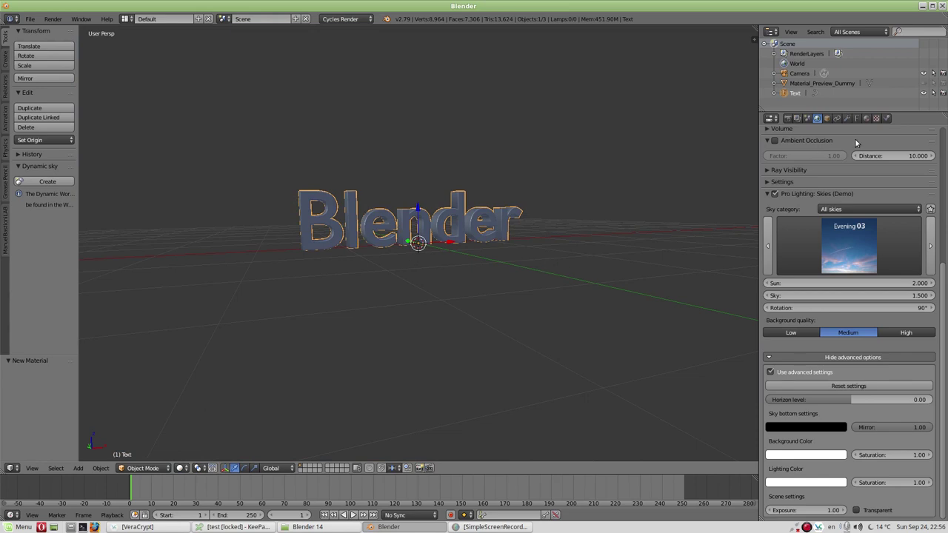
Review the Render and Render Layers settings, then start an F12 render.
click(787, 119)
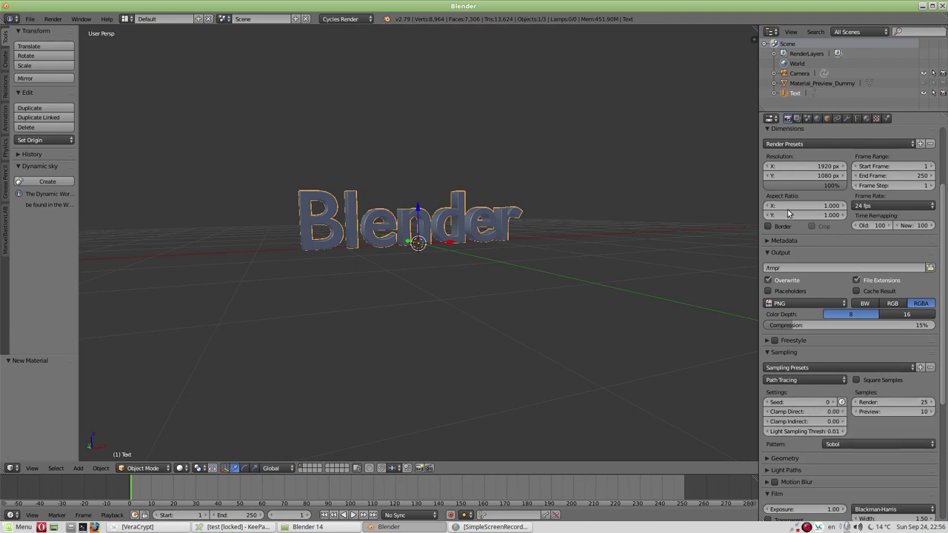
click(798, 119)
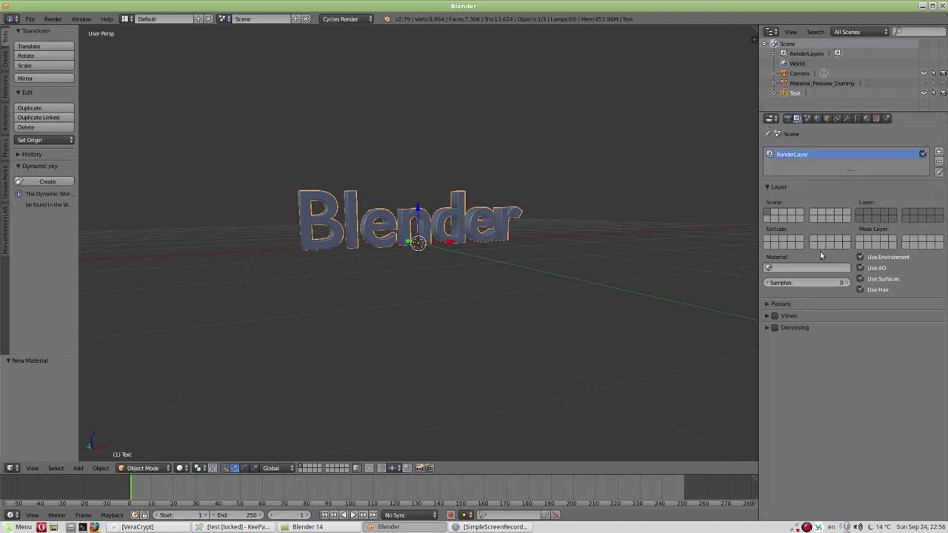
click(788, 119)
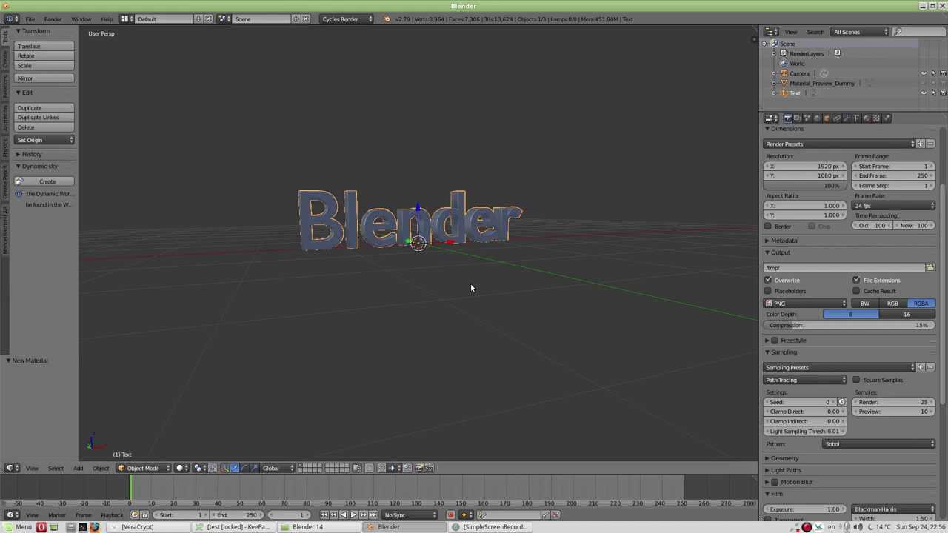
key(F12)
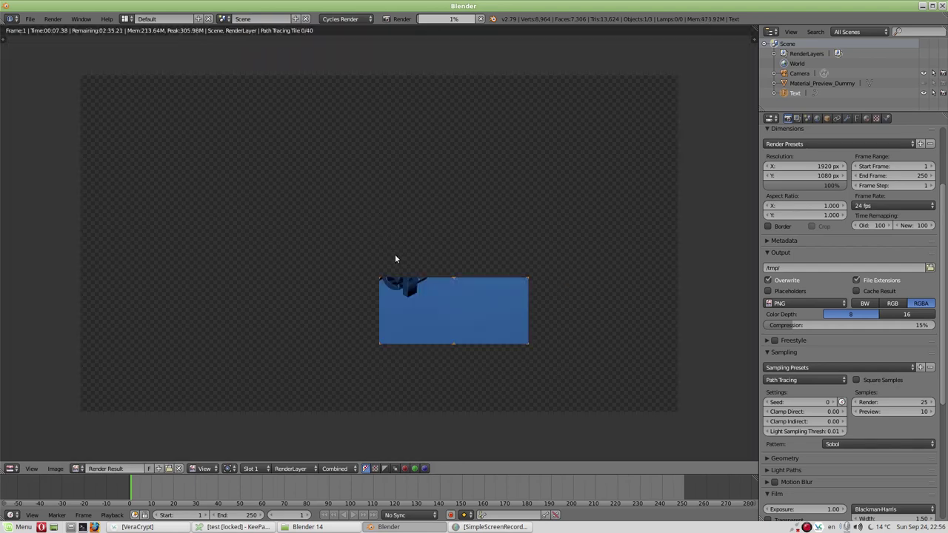
Cancel the render, then use Lock Camera to View to orbit and zoom the camera onto the text front-on.
key(Escape)
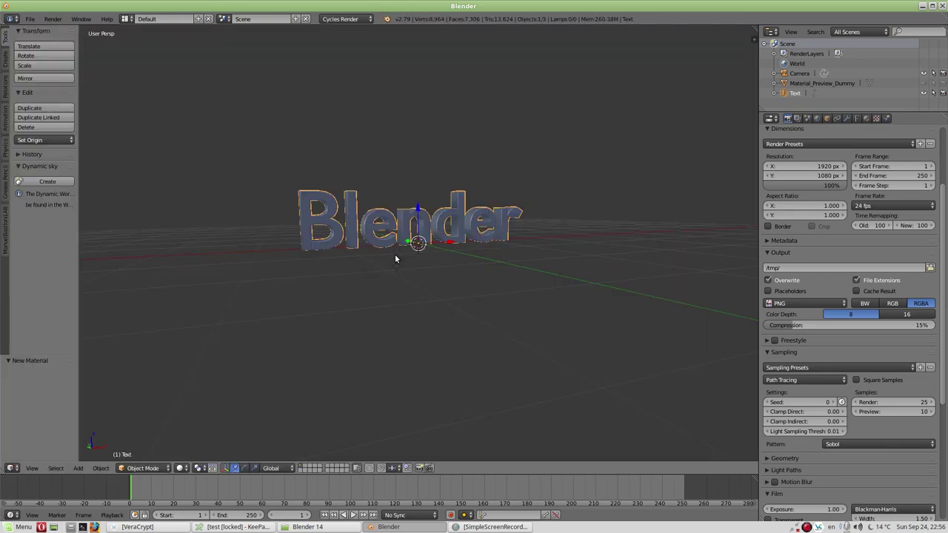
key(KP_0)
key(n)
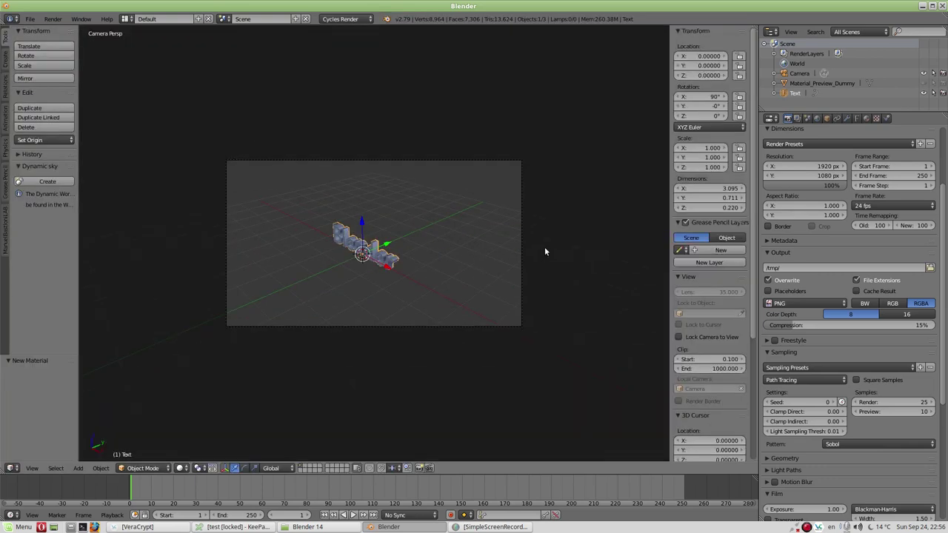
click(679, 338)
mouse_move(428, 279)
middle_down()
mouse_move(519, 254)
mouse_move(455, 249)
mouse_move(454, 257)
middle_up()
scroll(456, 249, up, 2)
scroll(456, 249, up, 3)
scroll(456, 249, down, 3)
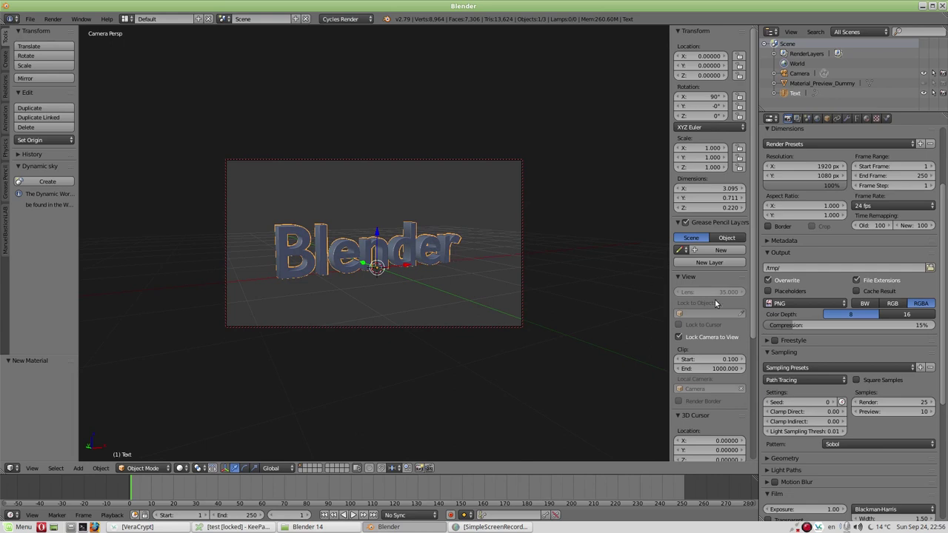
click(678, 337)
Save the project as 'blender 14.blend' in the Videos/Blender 14 folder.
click(29, 18)
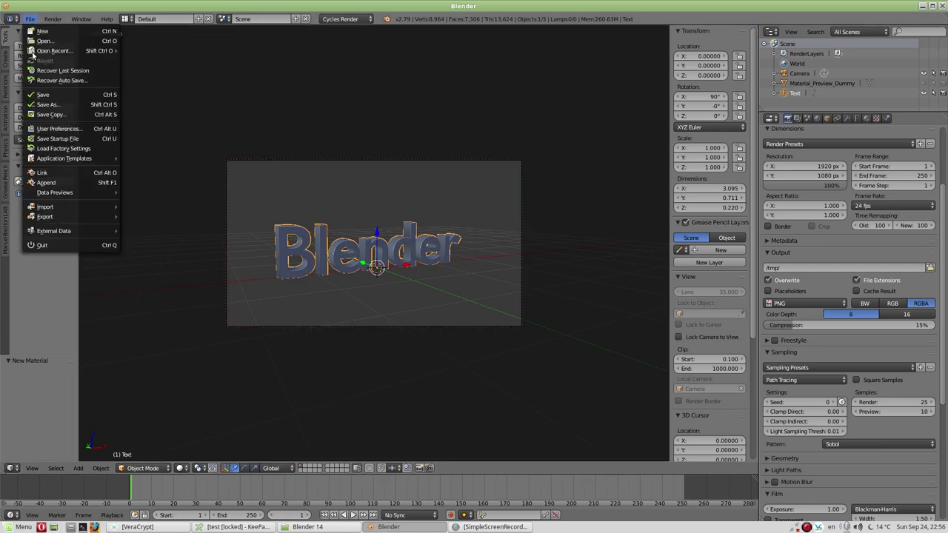
click(45, 105)
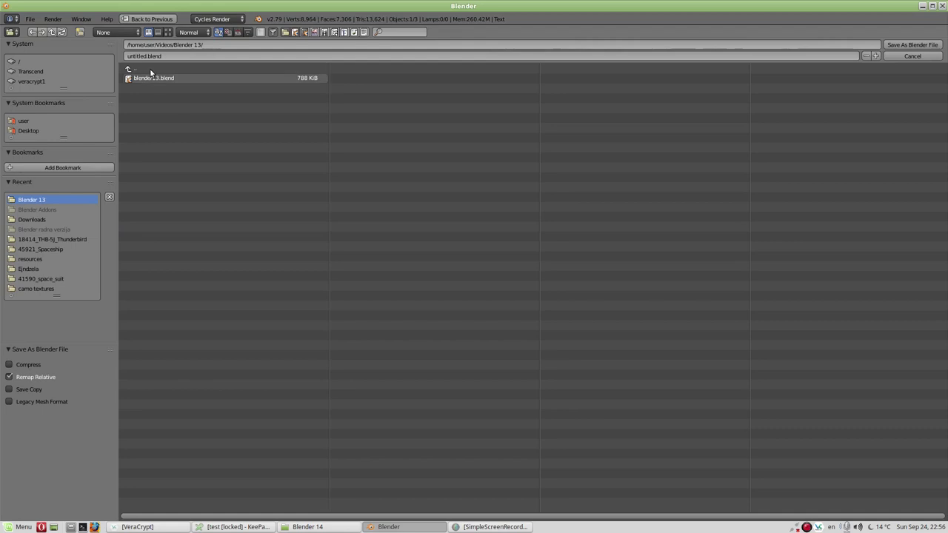
click(152, 68)
click(146, 118)
click(137, 56)
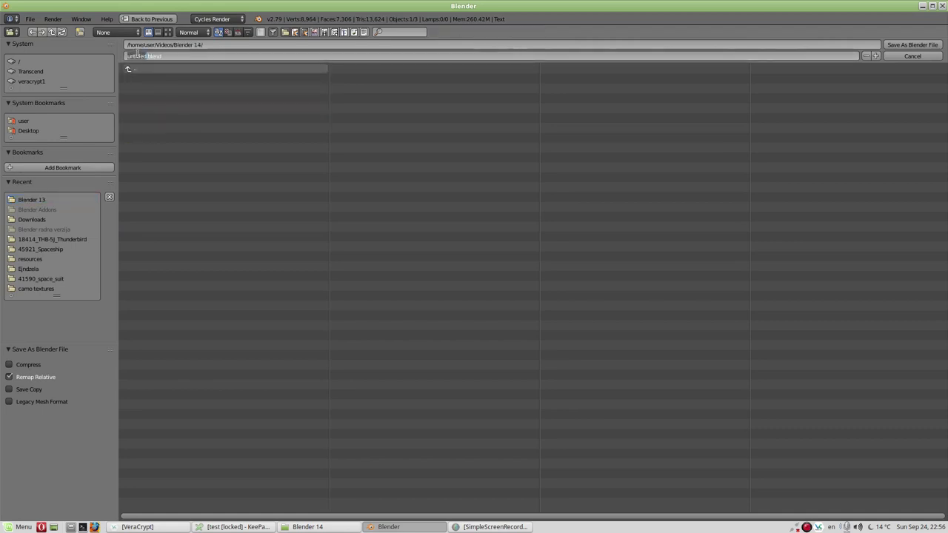
text(blender 14.blend)
key(Return)
click(912, 45)
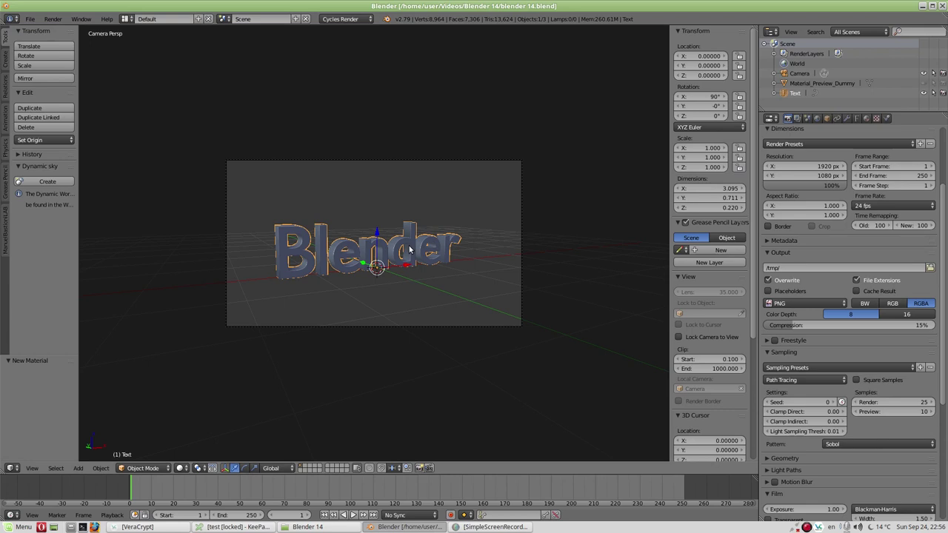
Check the Scene and Render Layers settings, then render the camera view with F12.
click(807, 119)
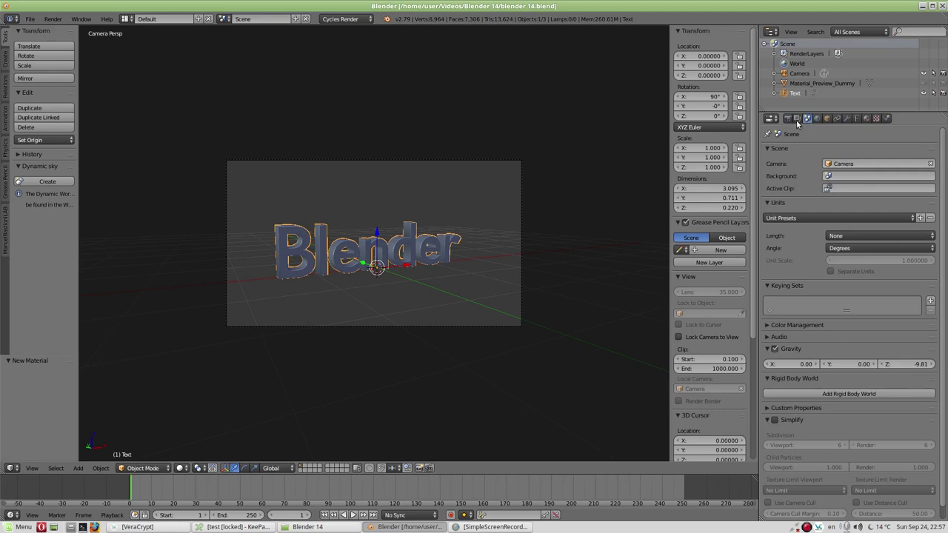
click(797, 119)
click(787, 119)
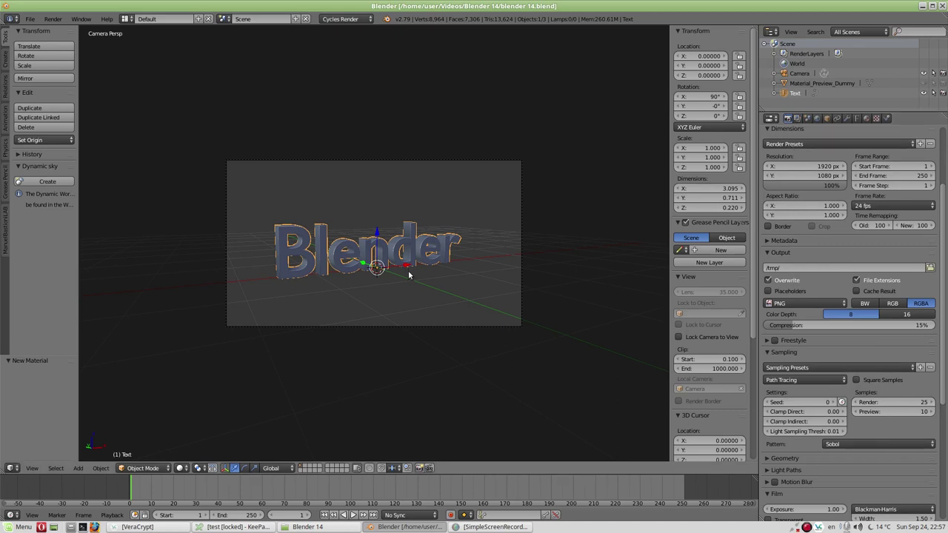
key(F12)
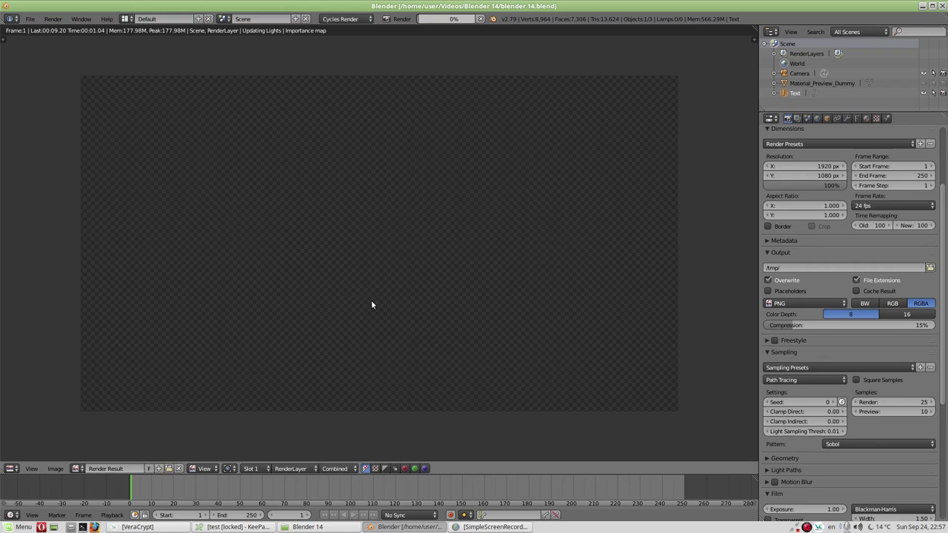
click(489, 527)
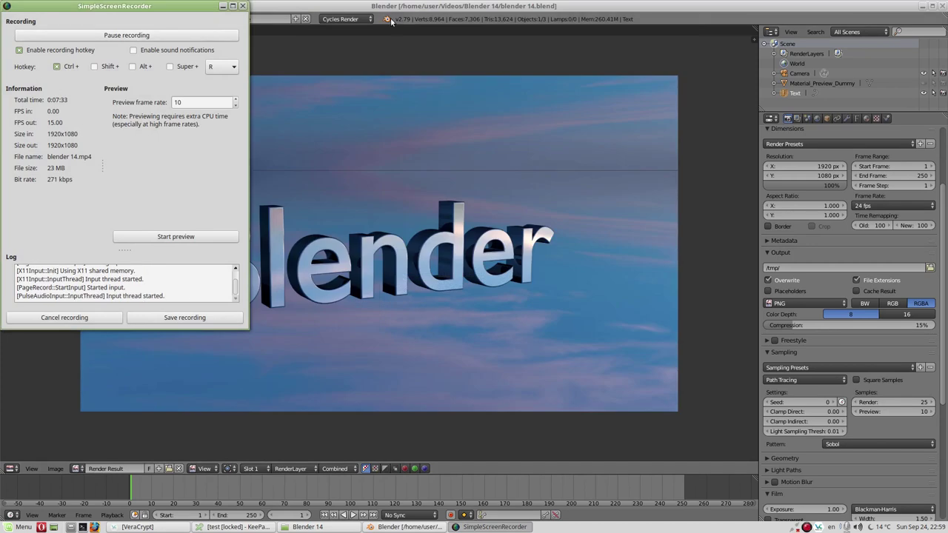
Zoom and pan around the finished Render Result to examine noise on the letters.
click(395, 7)
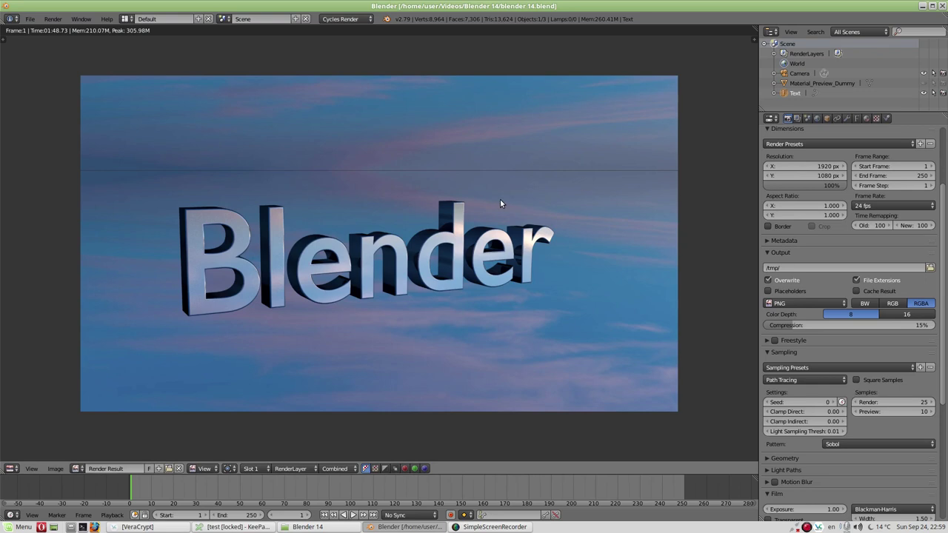
scroll(340, 254, up, 1)
scroll(341, 253, up, 1)
scroll(340, 253, up, 2)
scroll(340, 254, up, 3)
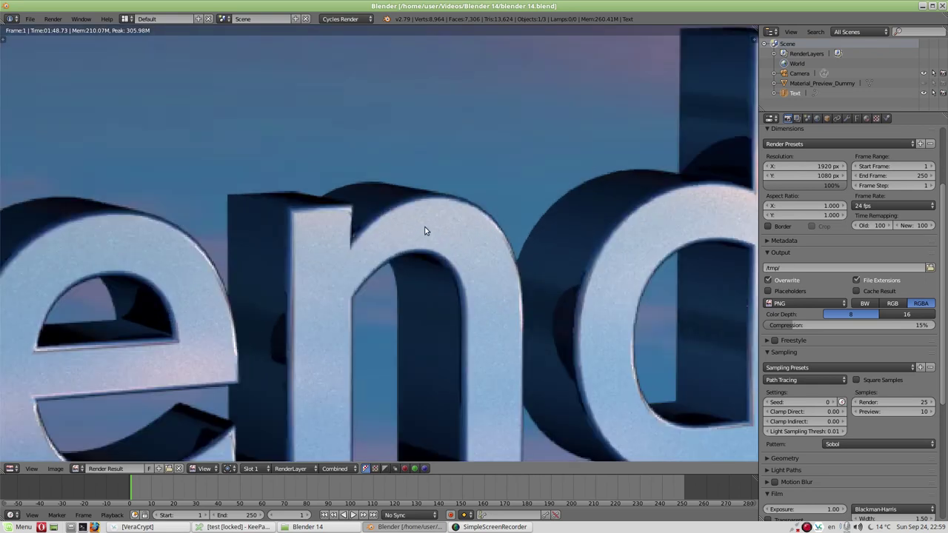
middle_drag(426, 197, 363, 154)
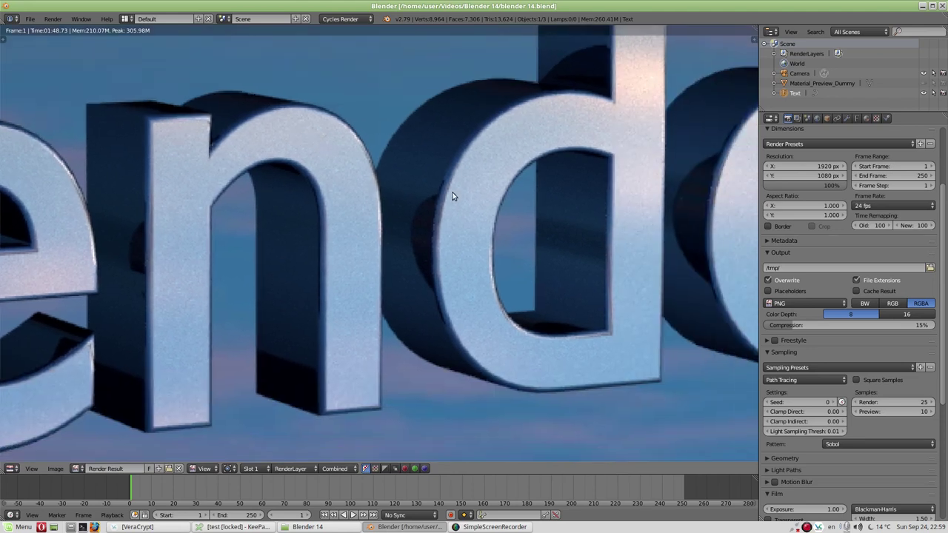
middle_drag(409, 207, 346, 237)
scroll(346, 237, up, 1)
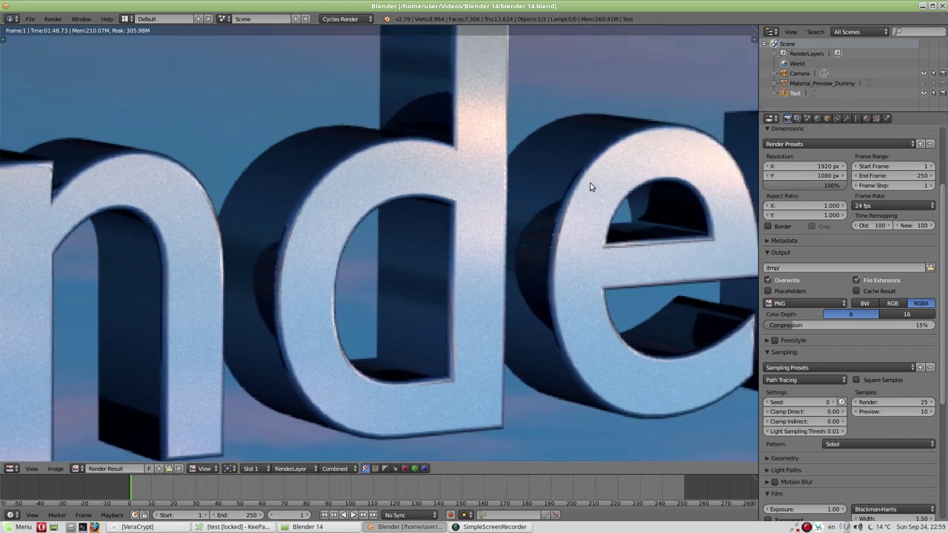
scroll(480, 157, up, 2)
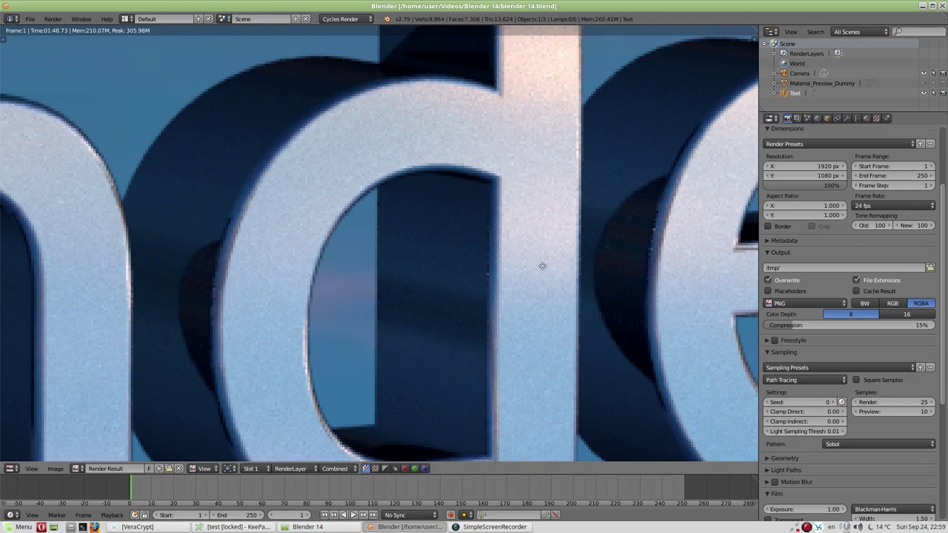
scroll(529, 233, down, 1)
scroll(529, 233, down, 2)
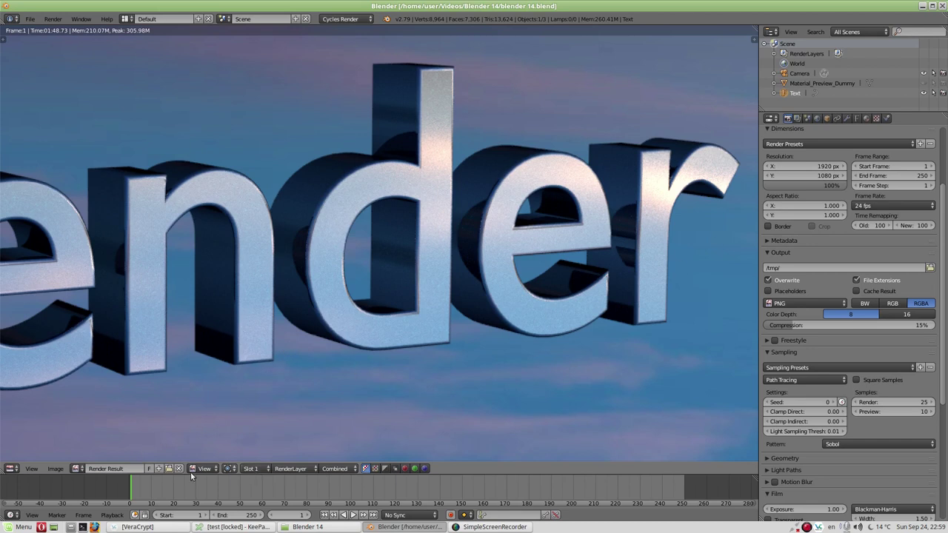
Save the render result as render1.png in the Blender 14 folder.
click(57, 470)
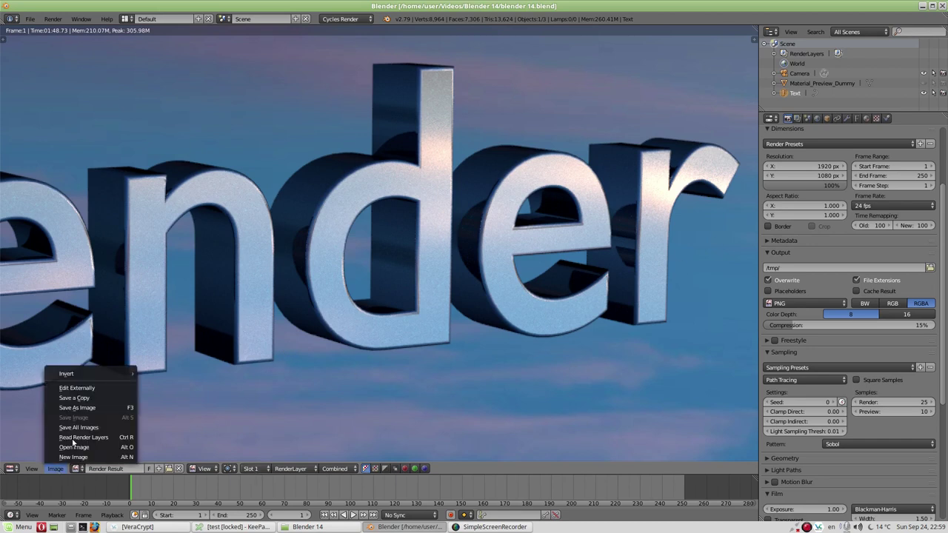
click(84, 403)
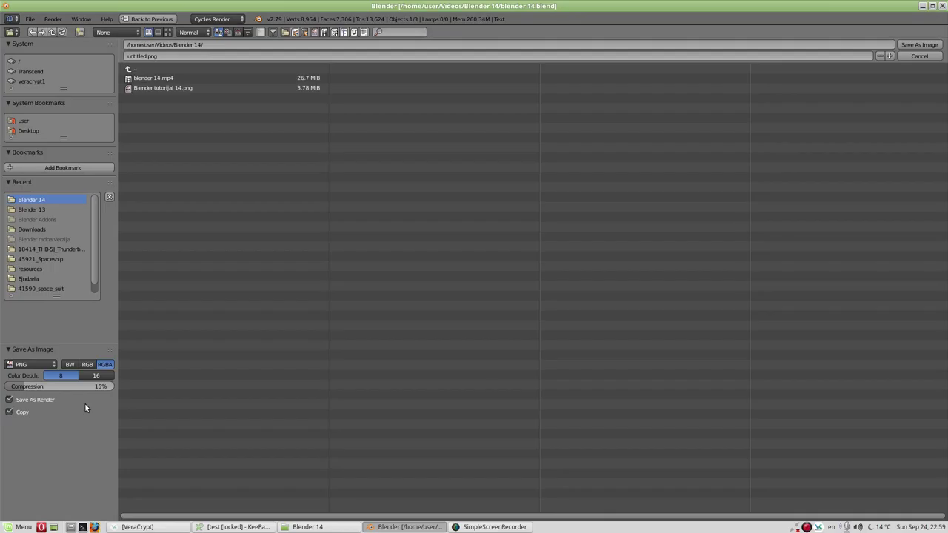
click(135, 57)
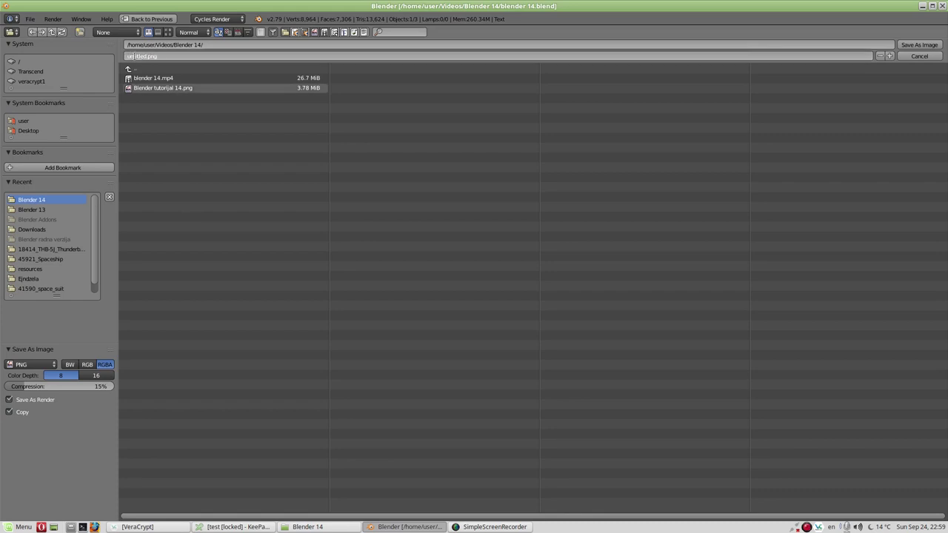
key(BackSpace)
key(BackSpace)
key(BackSpace)
text(render1)
key(Return)
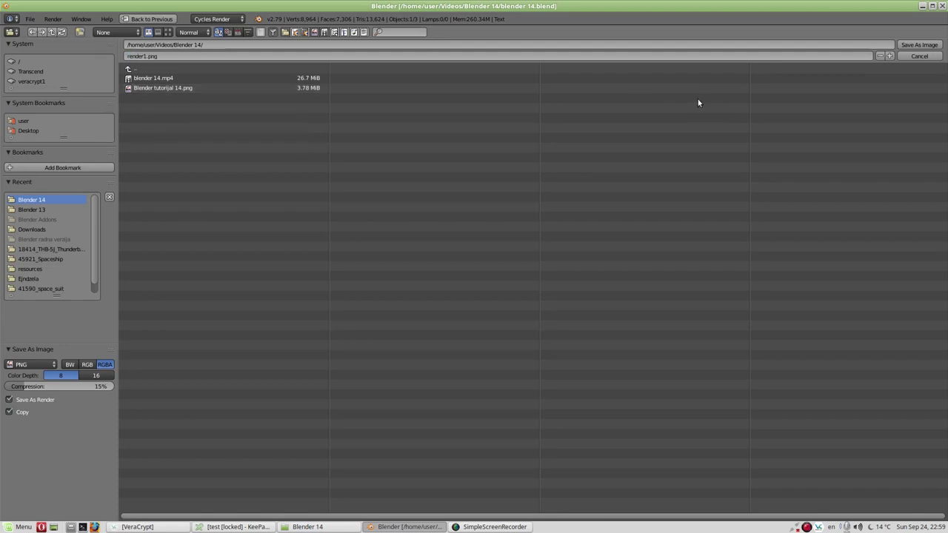
click(914, 43)
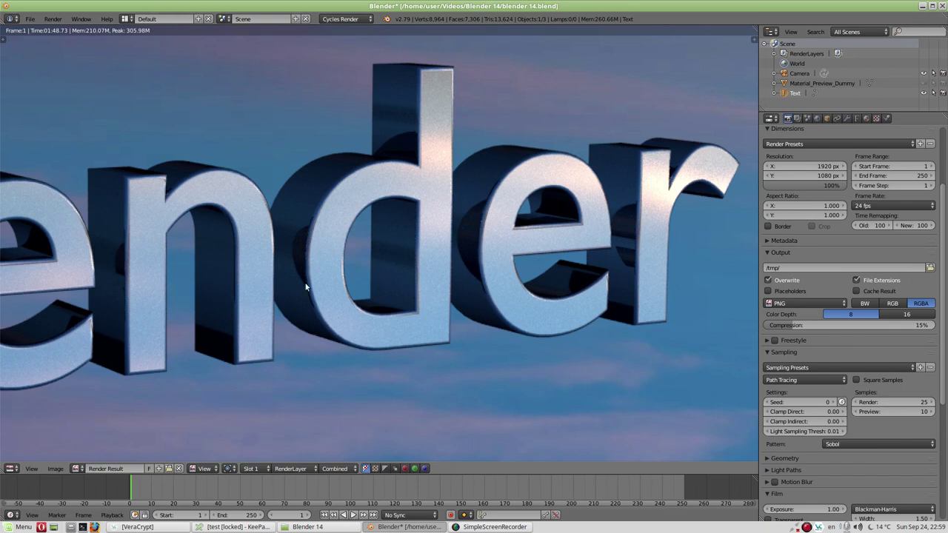
Close the render view and look over the Render Layers and Scene settings.
key(Escape)
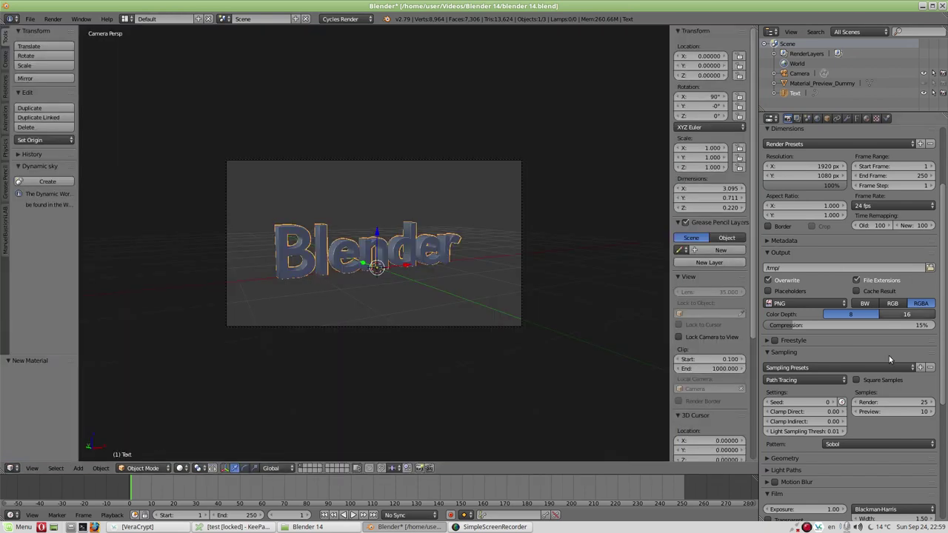
click(798, 118)
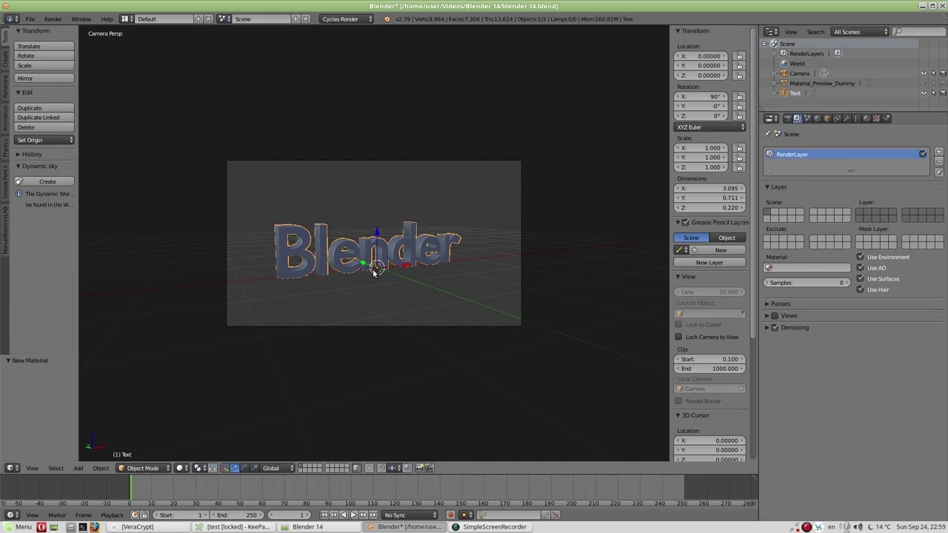
click(808, 118)
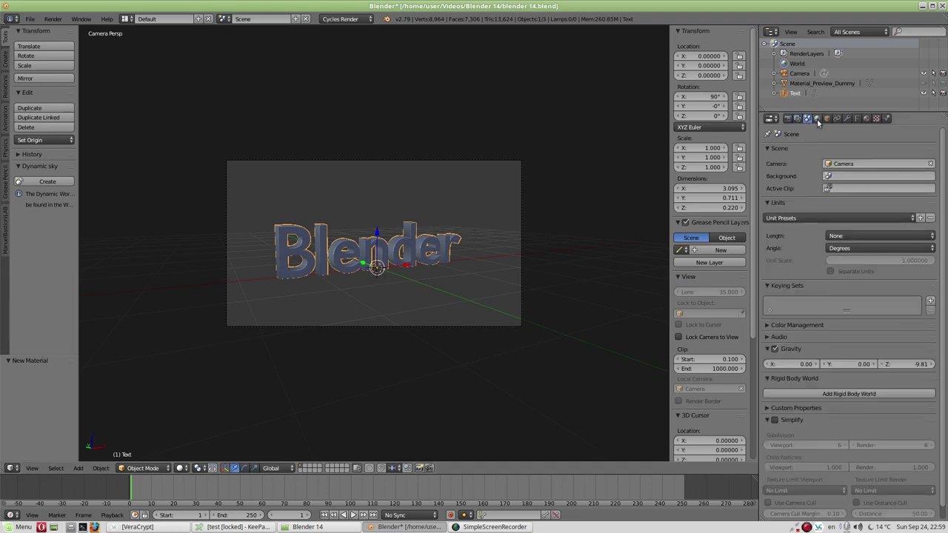
Set the World sky horizon level to -0.10 and start a new F12 render.
click(818, 119)
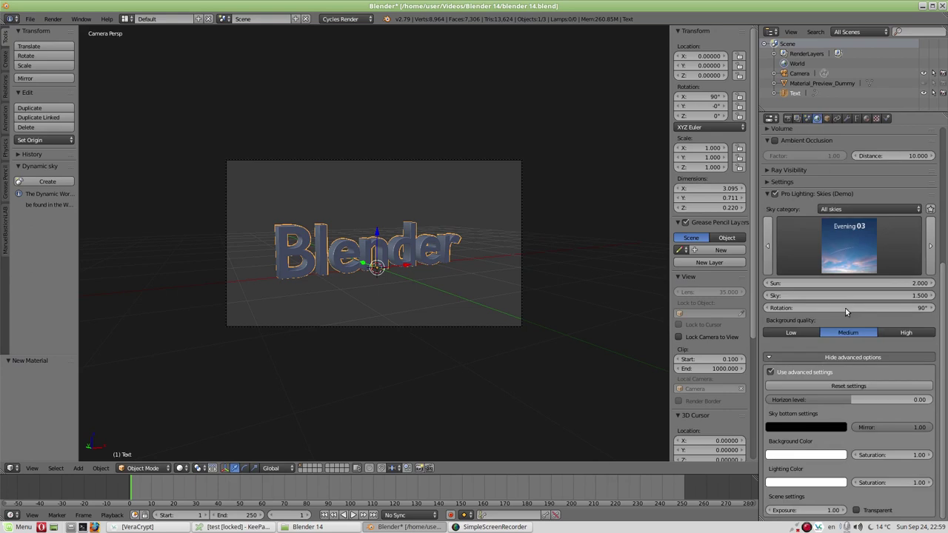
click(863, 404)
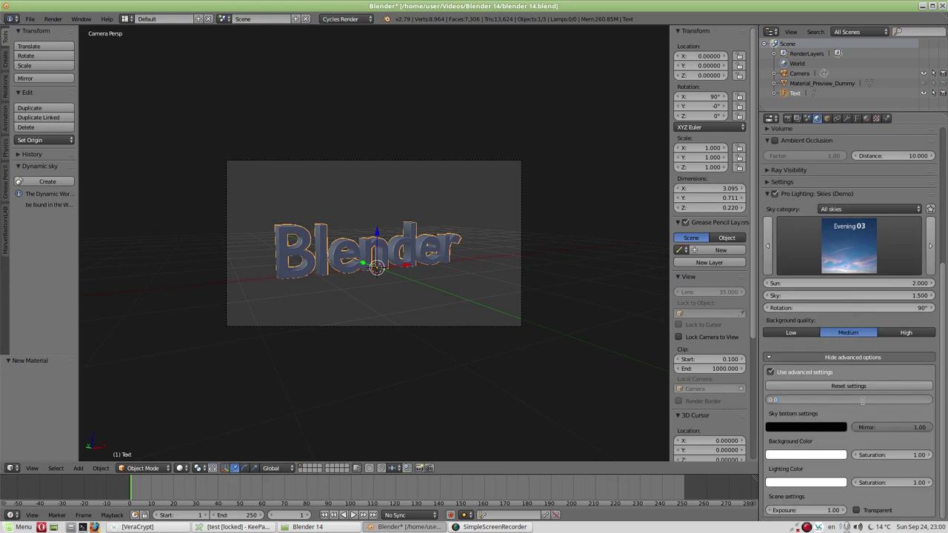
key(BackSpace)
key(Return)
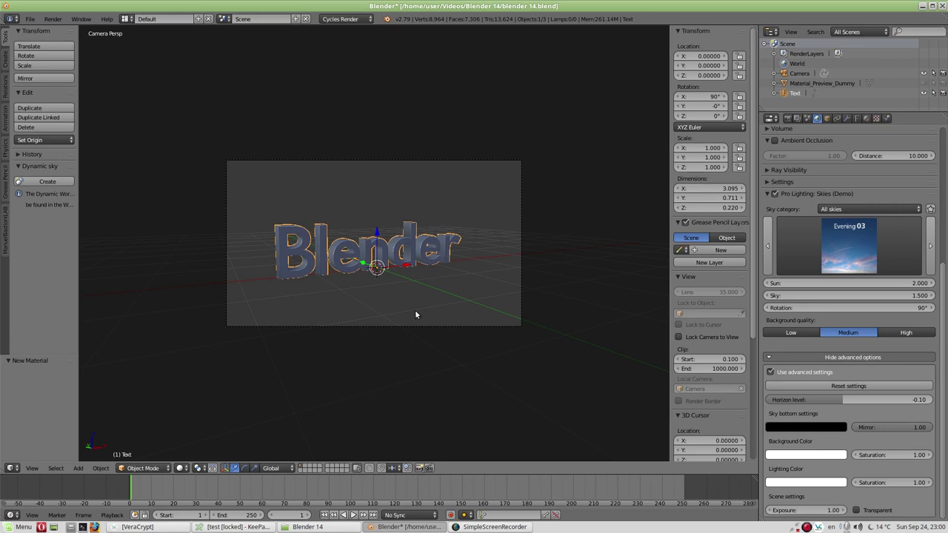
key(F12)
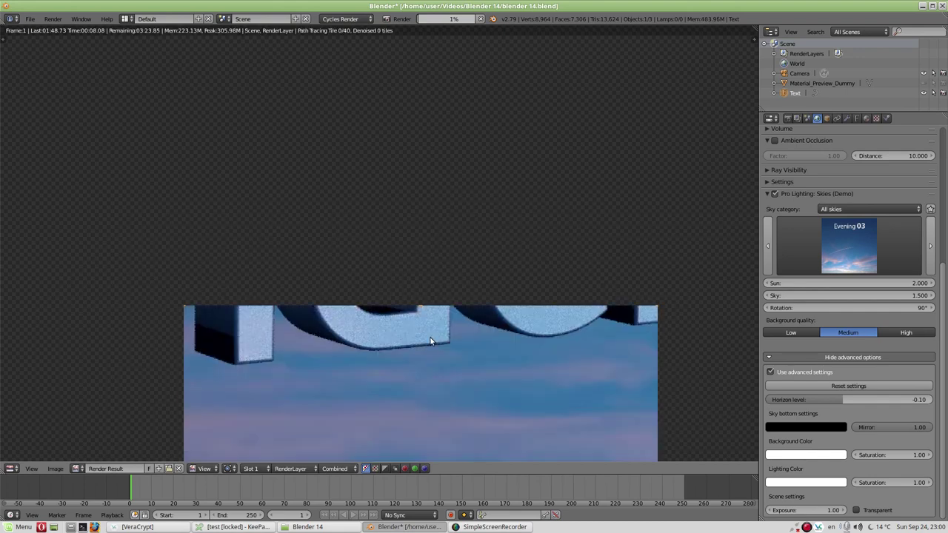
Zoom in and out on the partial render, then cancel it and return to the viewport.
scroll(430, 341, up, 2)
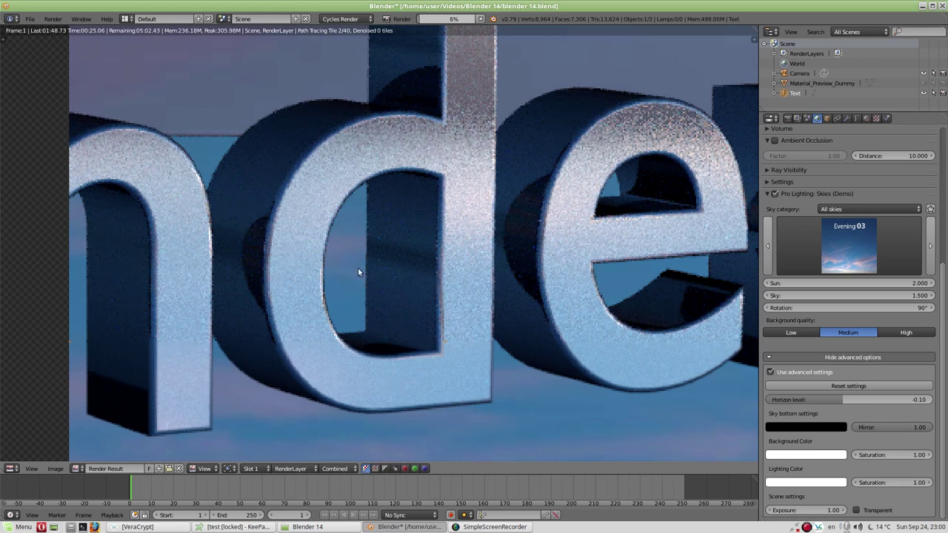
scroll(347, 258, down, 1)
scroll(347, 256, down, 2)
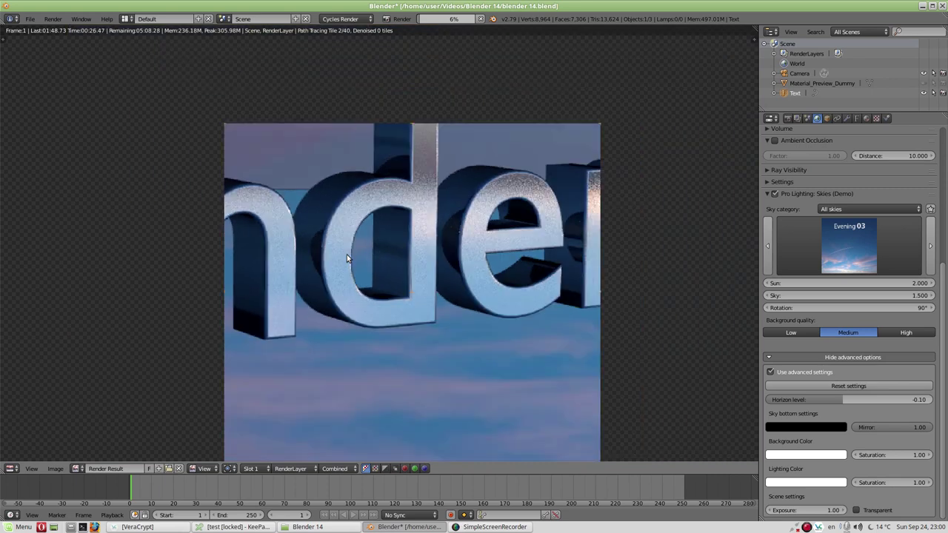
scroll(283, 178, up, 5)
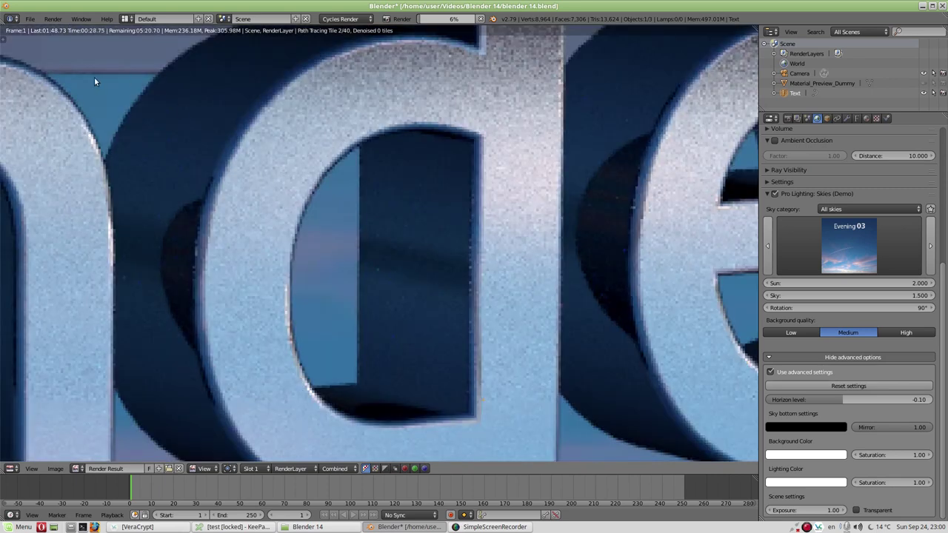
scroll(231, 130, down, 2)
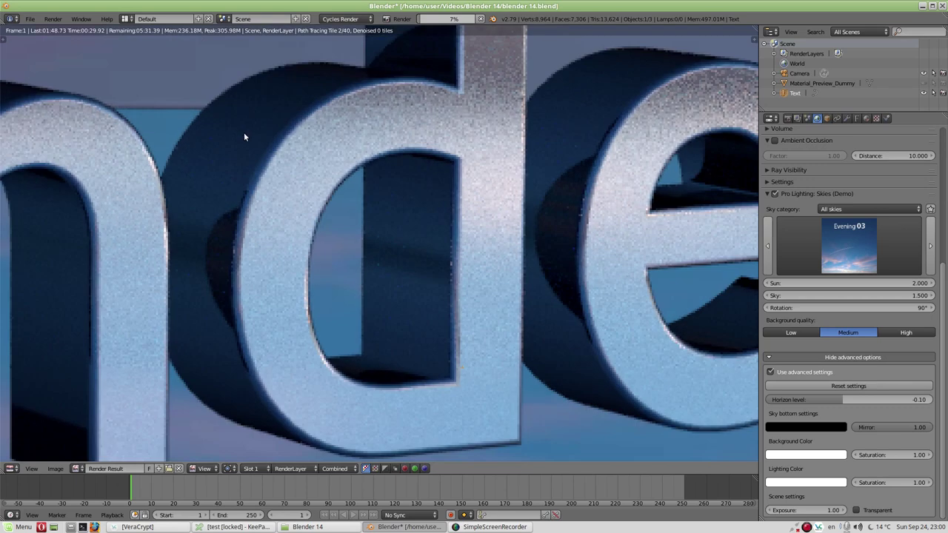
scroll(243, 134, down, 3)
scroll(311, 208, down, 2)
scroll(392, 252, down, 2)
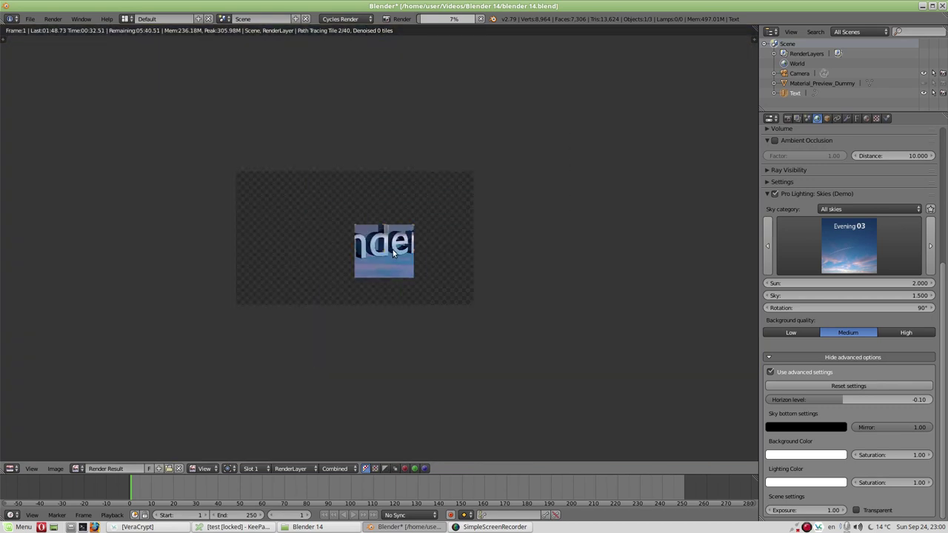
scroll(393, 252, up, 4)
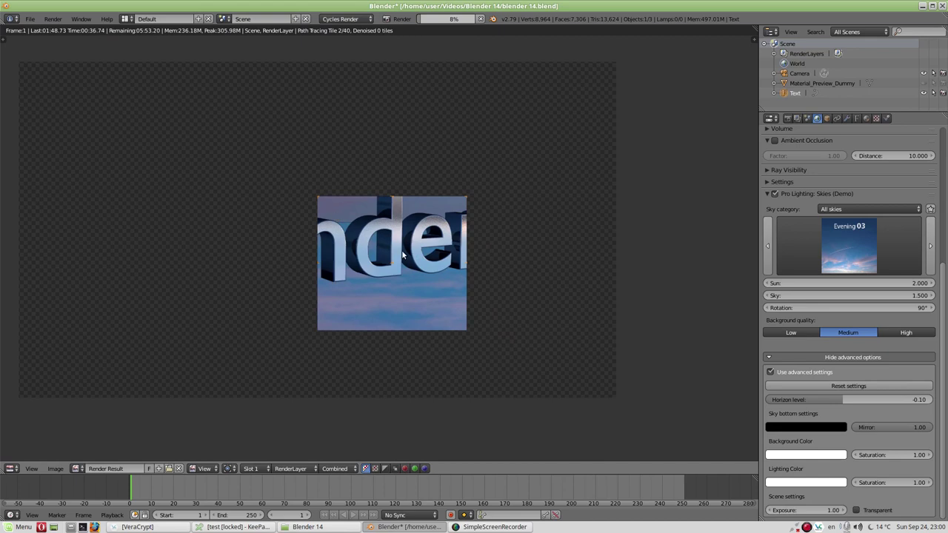
scroll(403, 259, up, 4)
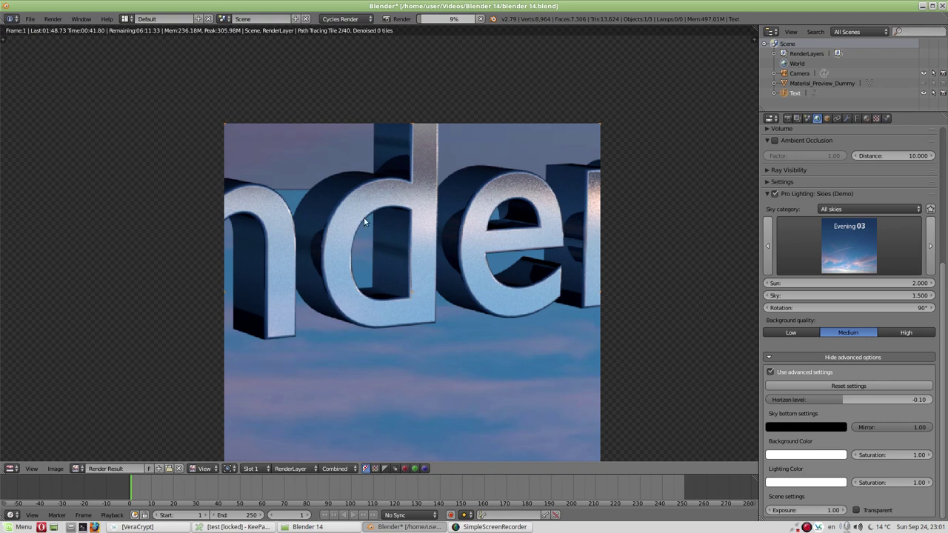
key(Escape)
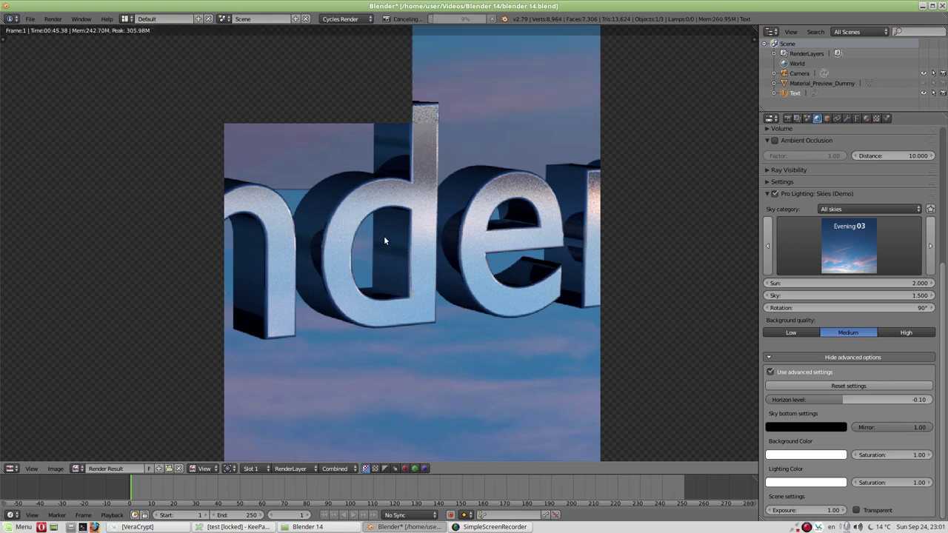
key(Escape)
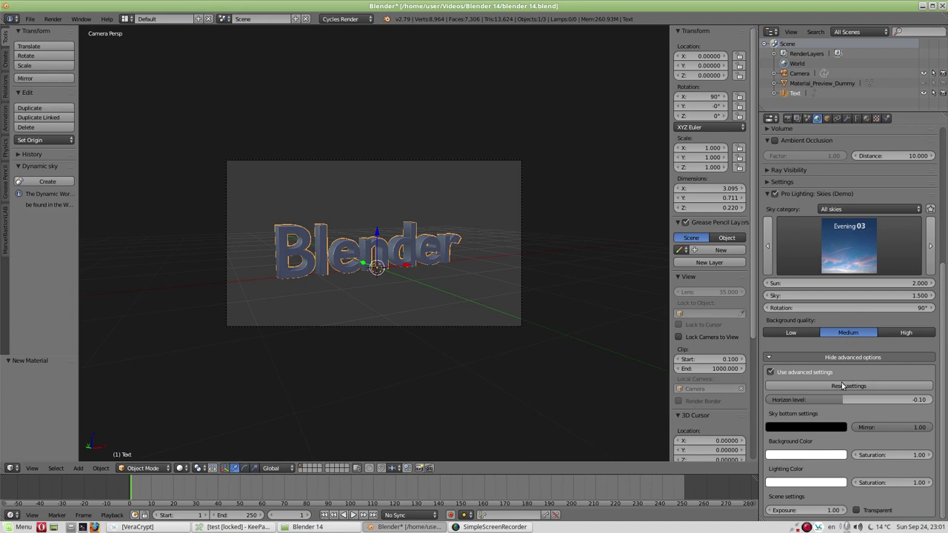
Test a -0.20 horizon level with a cancelled render, then begin resetting the horizon to 0.00.
click(842, 400)
key(BackSpace)
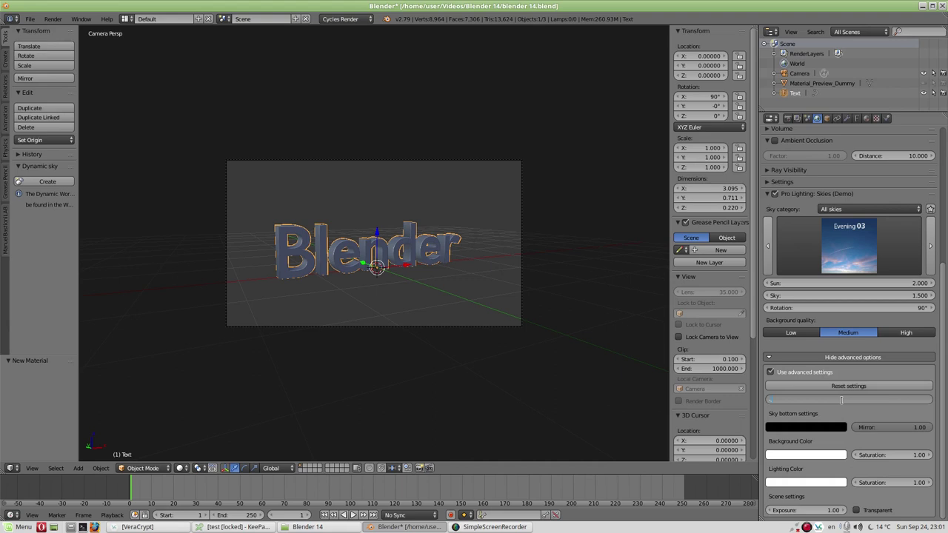
text(-2)
key(Return)
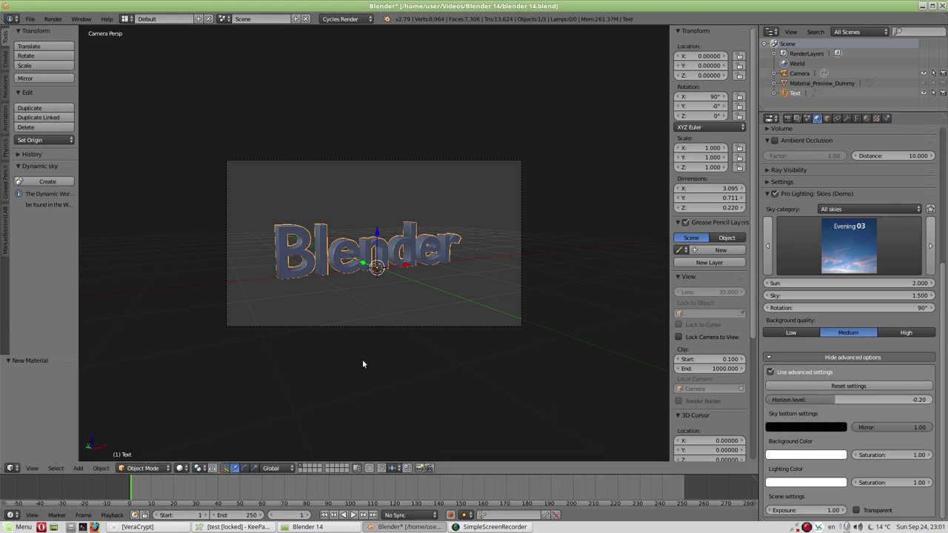
key(F12)
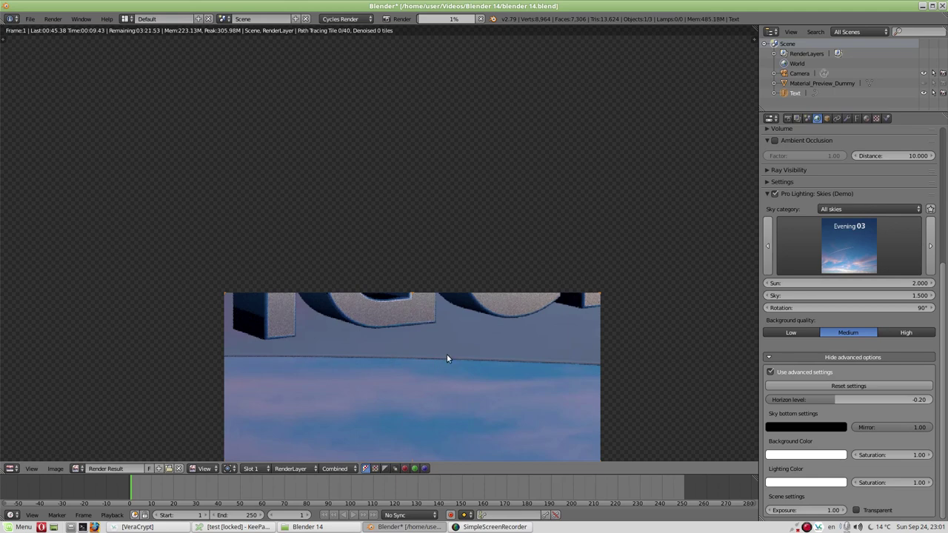
key(Escape)
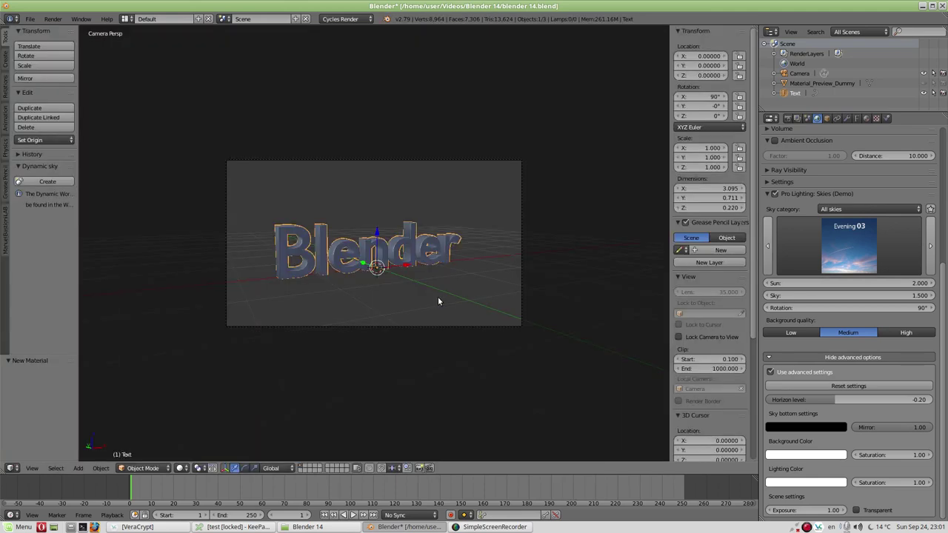
click(804, 401)
key(F12)
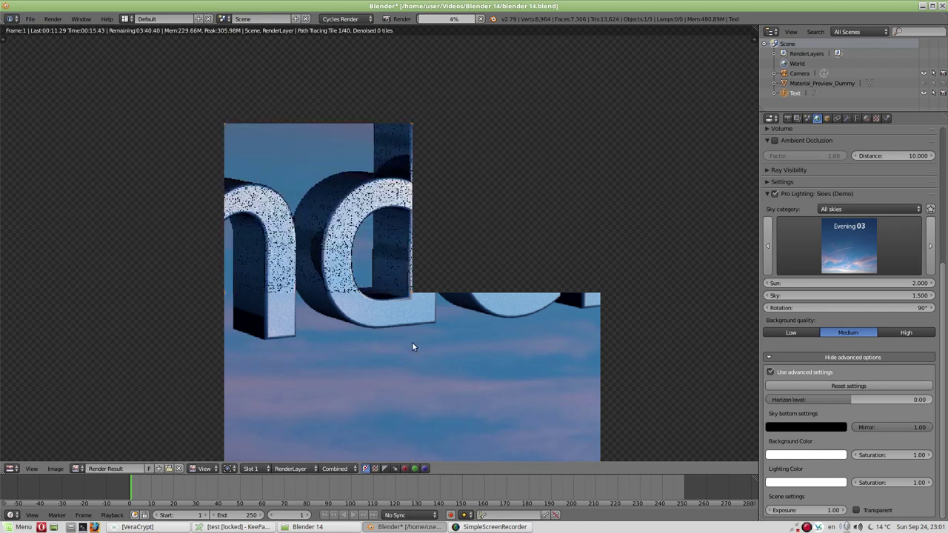
scroll(414, 342, up, 3)
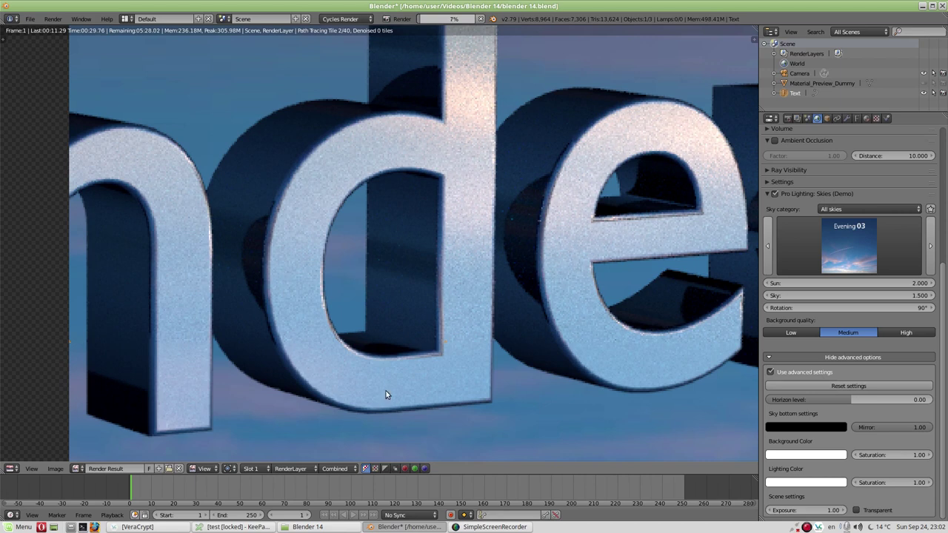
scroll(385, 394, up, 1)
scroll(370, 392, up, 2)
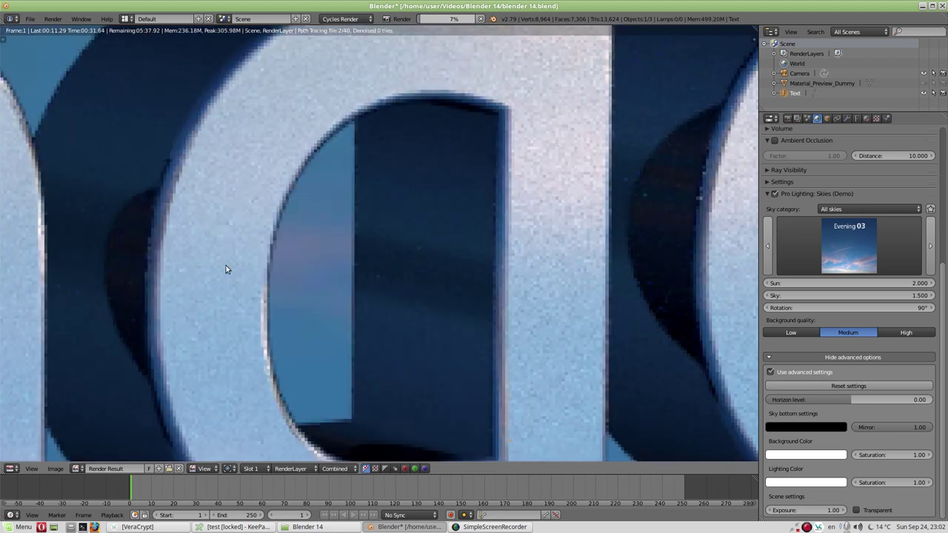
scroll(226, 267, down, 3)
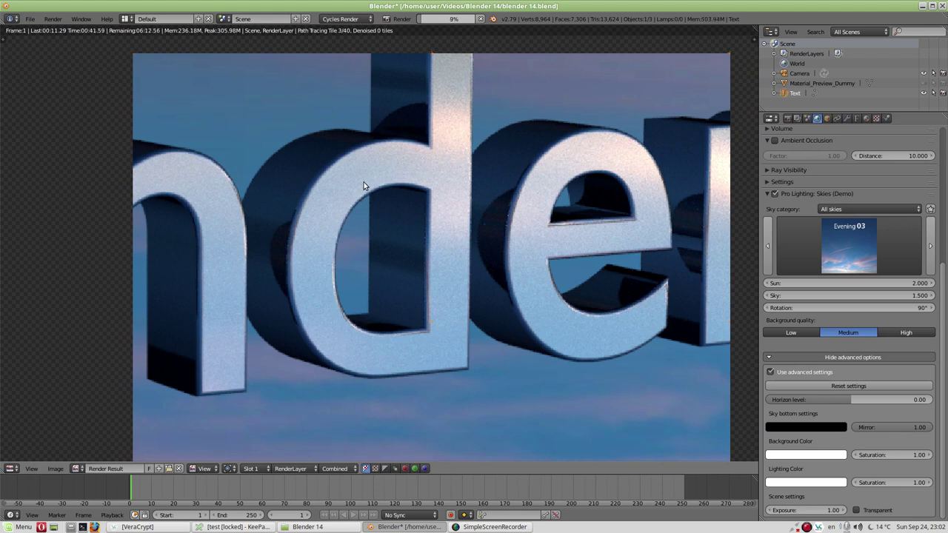
scroll(363, 186, down, 2)
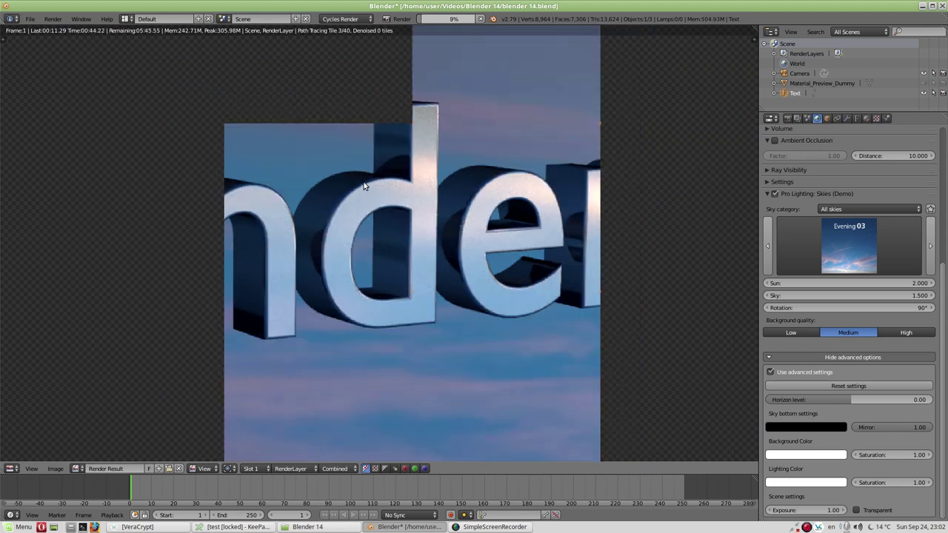
scroll(364, 186, down, 2)
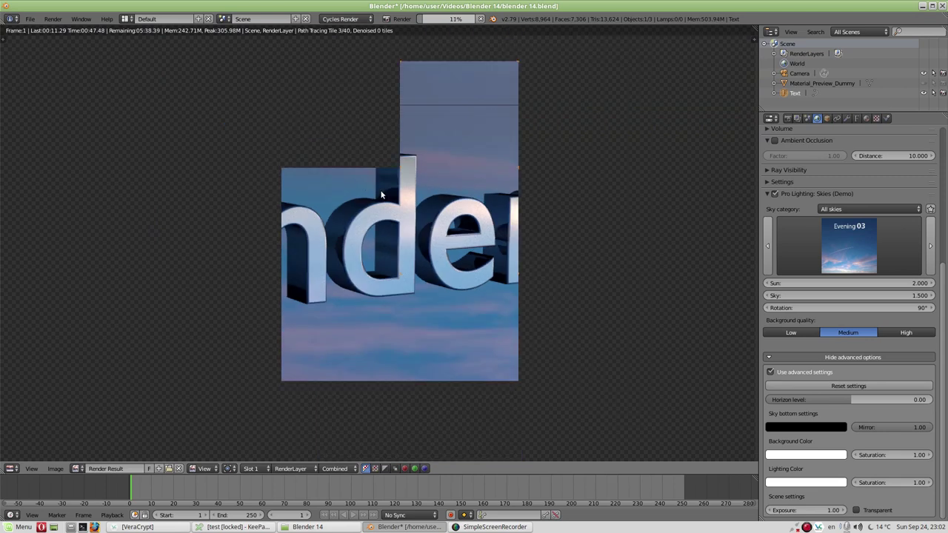
scroll(381, 195, up, 2)
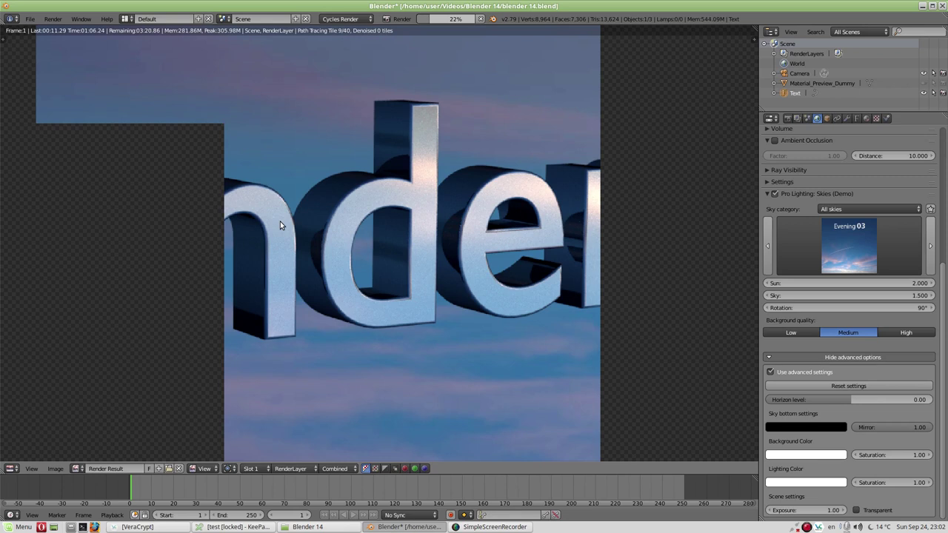
scroll(280, 225, down, 1)
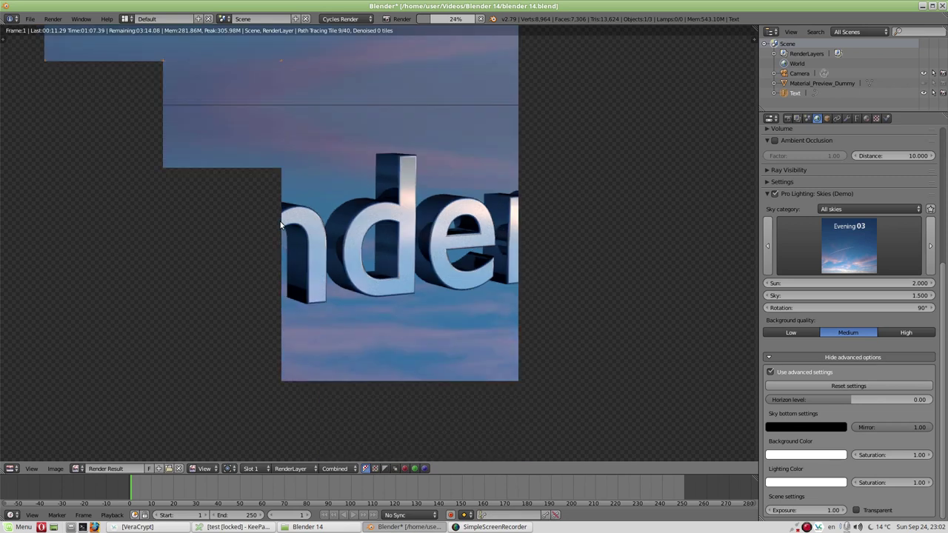
scroll(280, 225, down, 2)
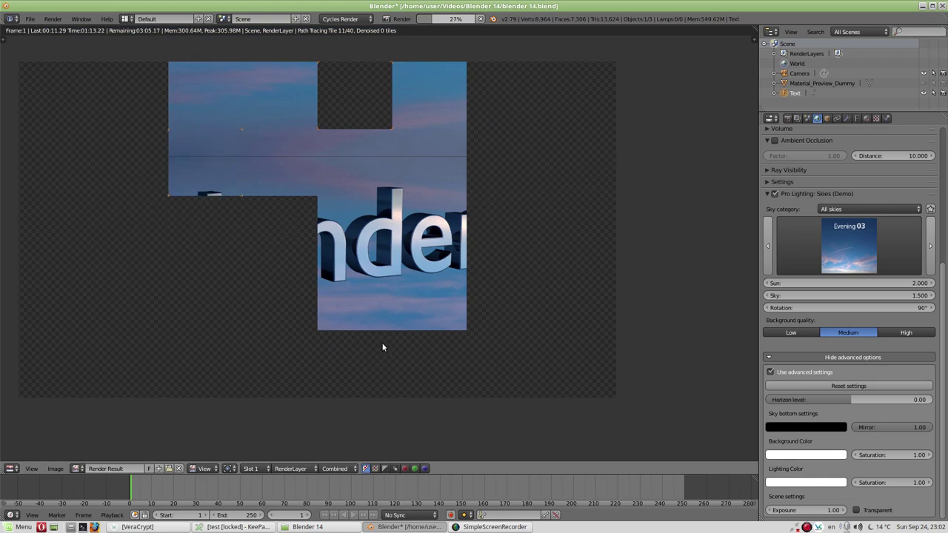
click(479, 528)
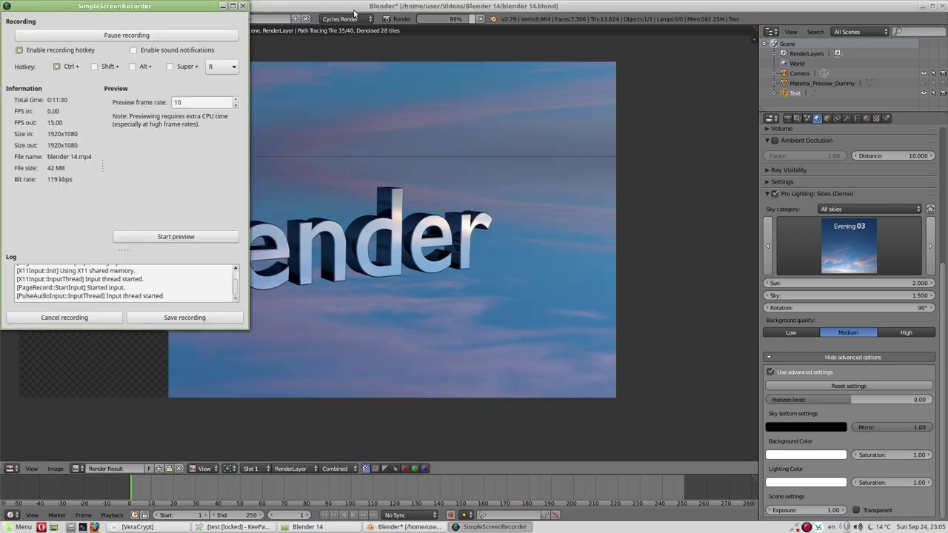
click(349, 82)
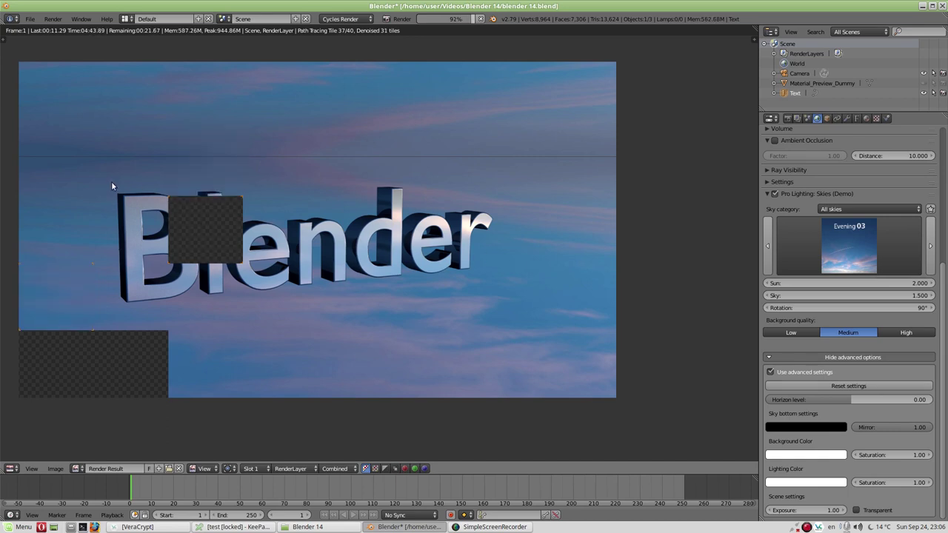
Zoom and pan the evening-sky render to check the blue metallic Blender letters.
scroll(67, 266, up, 1)
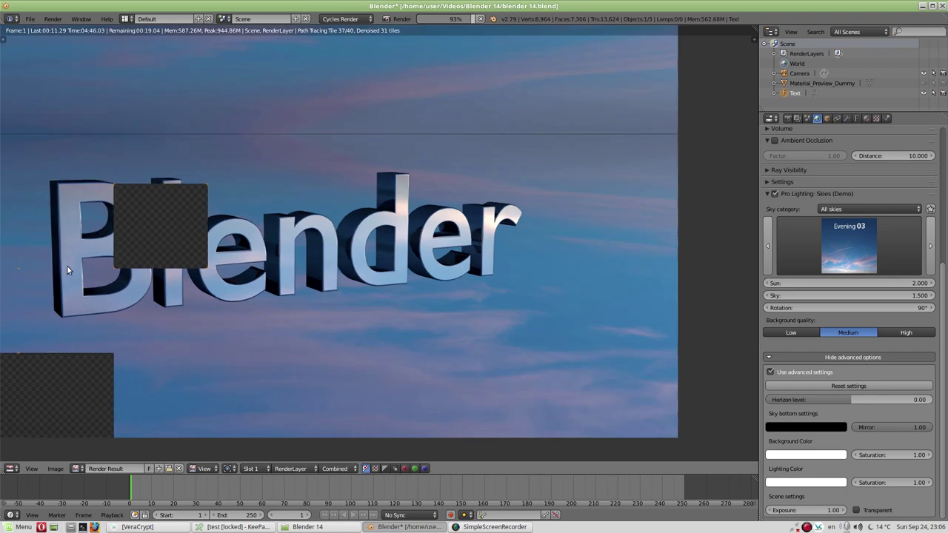
scroll(209, 366, up, 4)
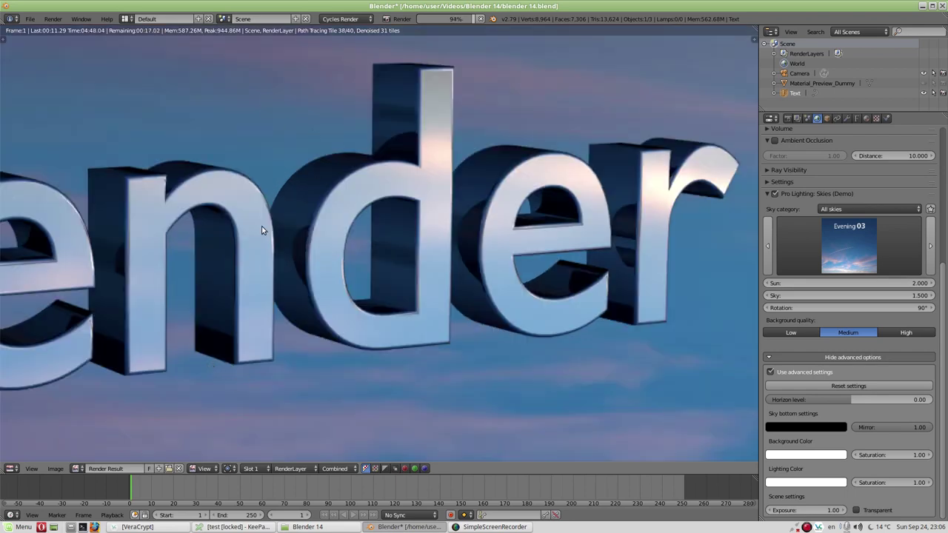
scroll(261, 226, down, 2)
scroll(261, 226, down, 1)
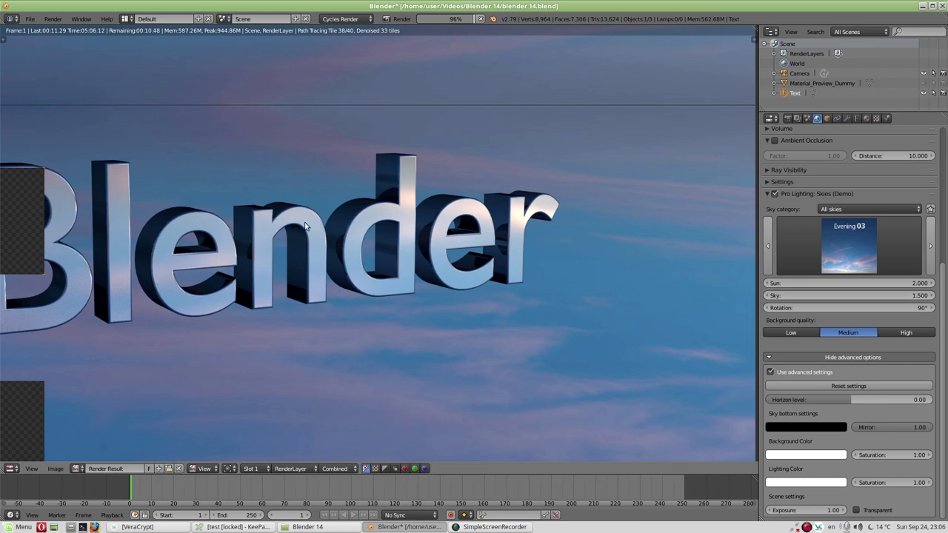
scroll(132, 202, down, 3)
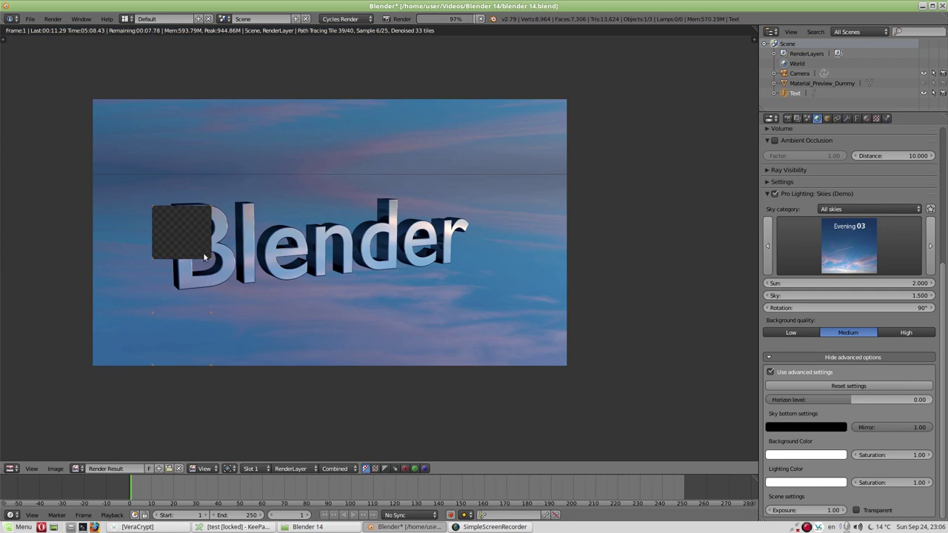
scroll(192, 249, up, 4)
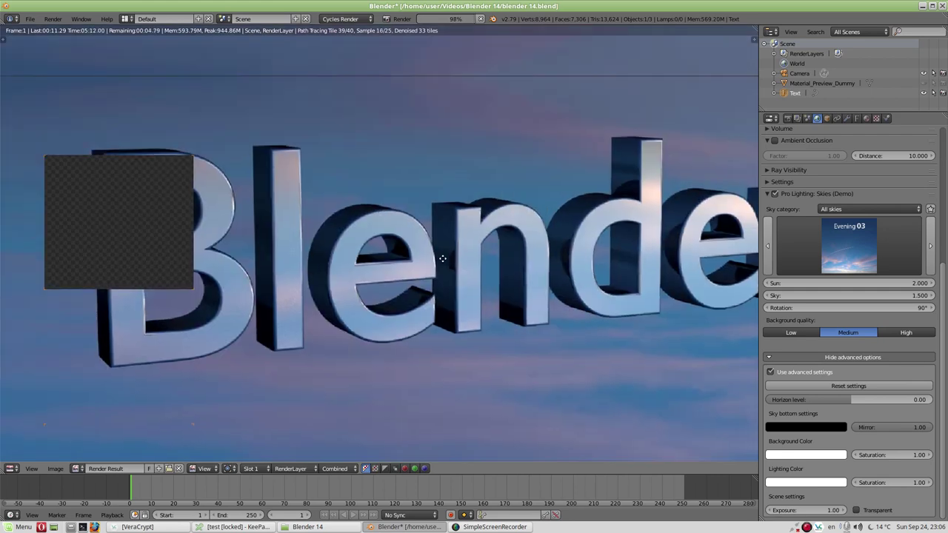
middle_drag(322, 257, 316, 254)
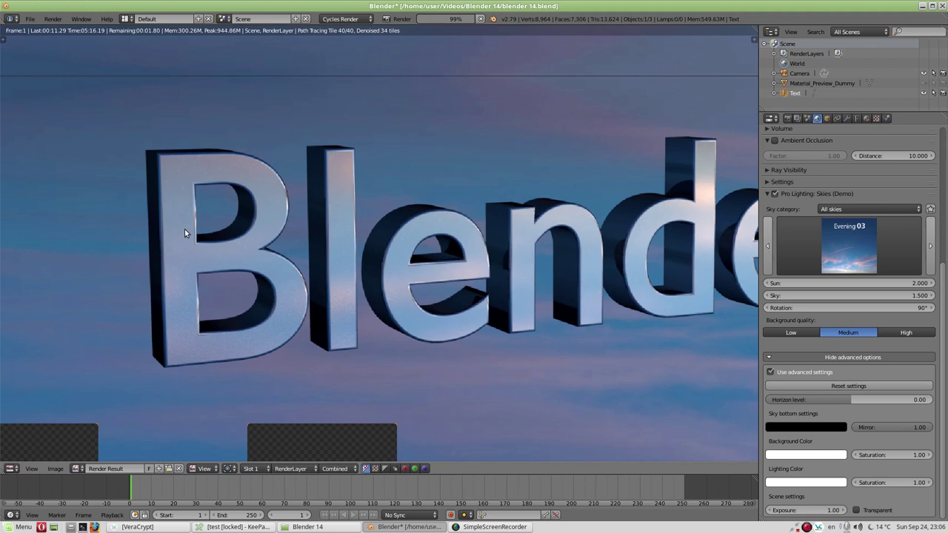
scroll(184, 233, down, 2)
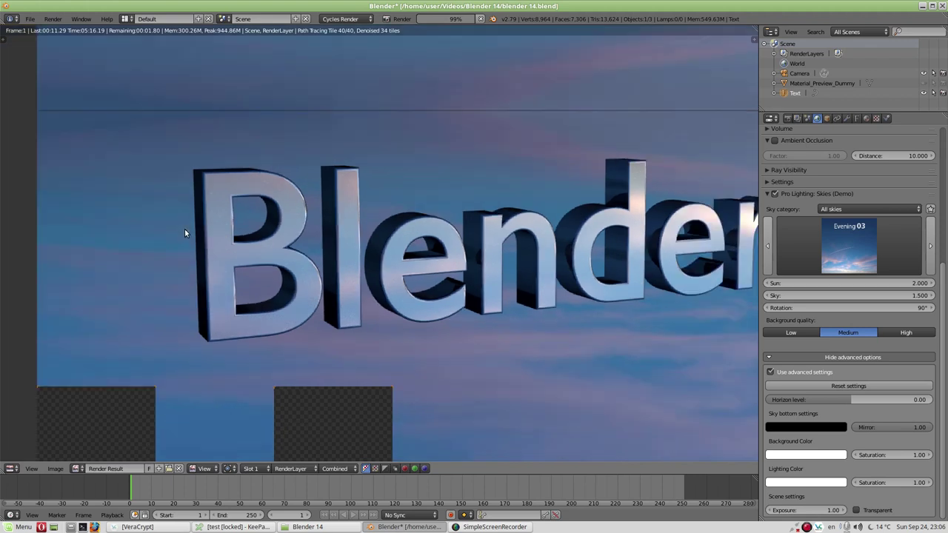
scroll(184, 232, down, 3)
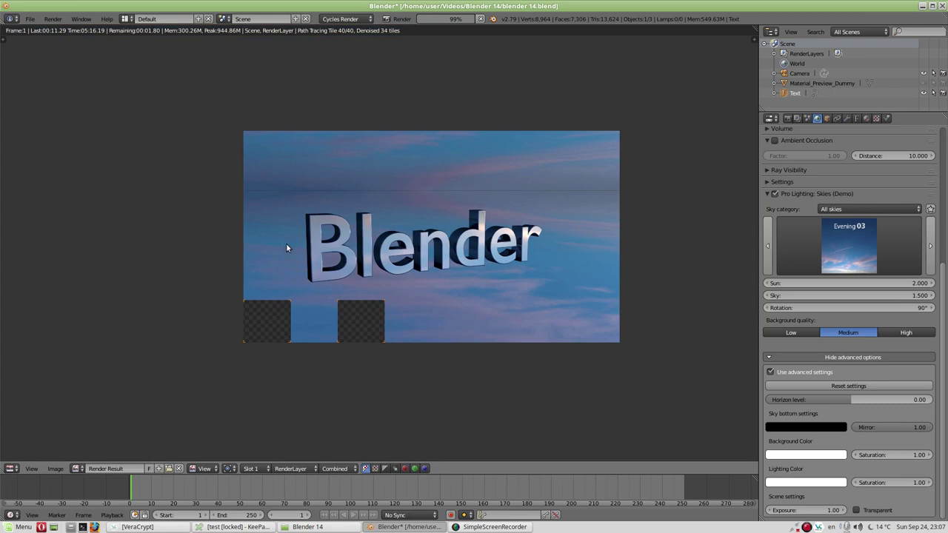
Go back from the screen recorder to Blender and zoom into the finished render.
click(494, 526)
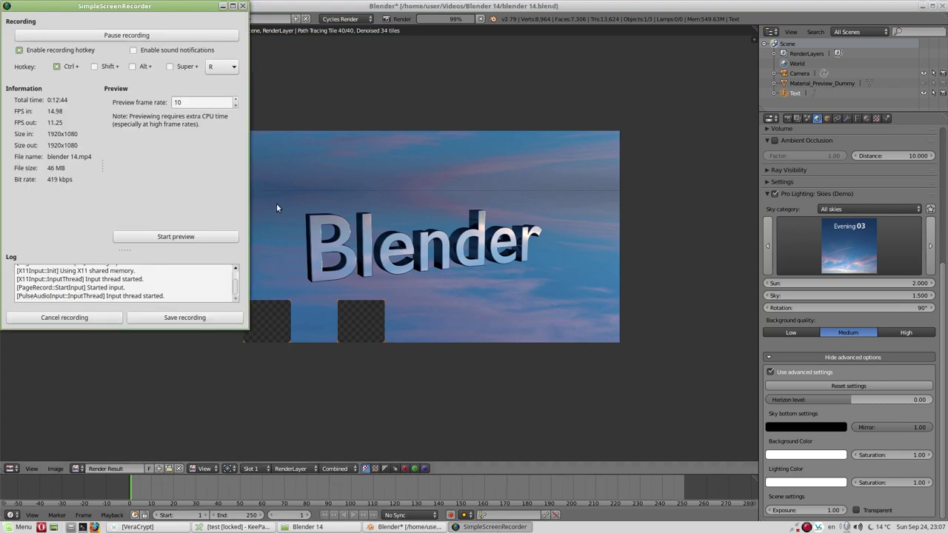
click(267, 44)
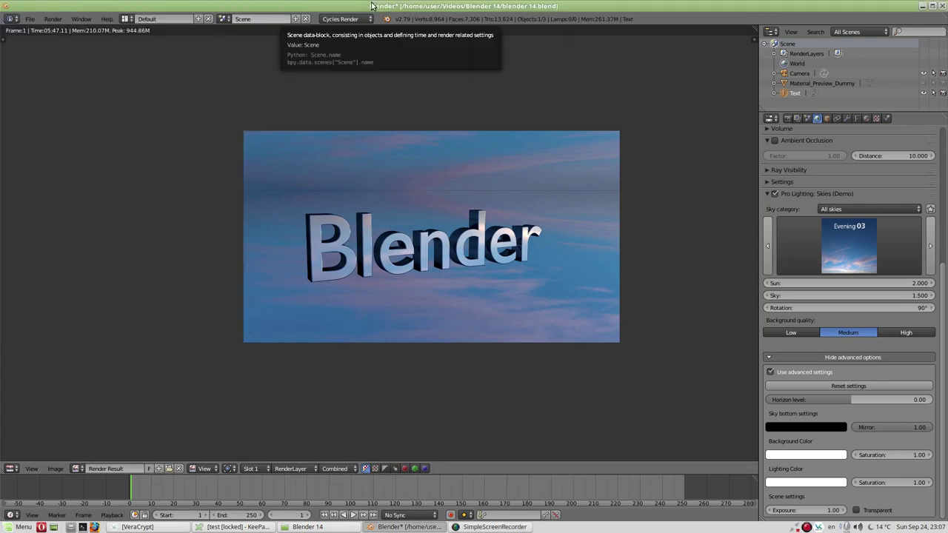
scroll(382, 282, up, 1)
scroll(372, 282, up, 3)
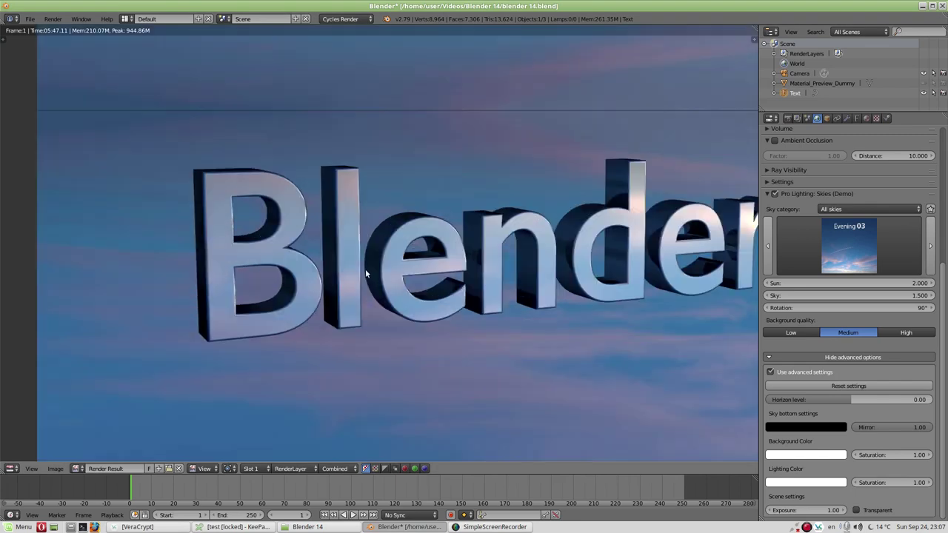
scroll(365, 269, up, 2)
scroll(365, 269, up, 1)
scroll(319, 273, up, 2)
Pan the zoomed render across the word, from the first letters to the end.
middle_drag(259, 278, 469, 277)
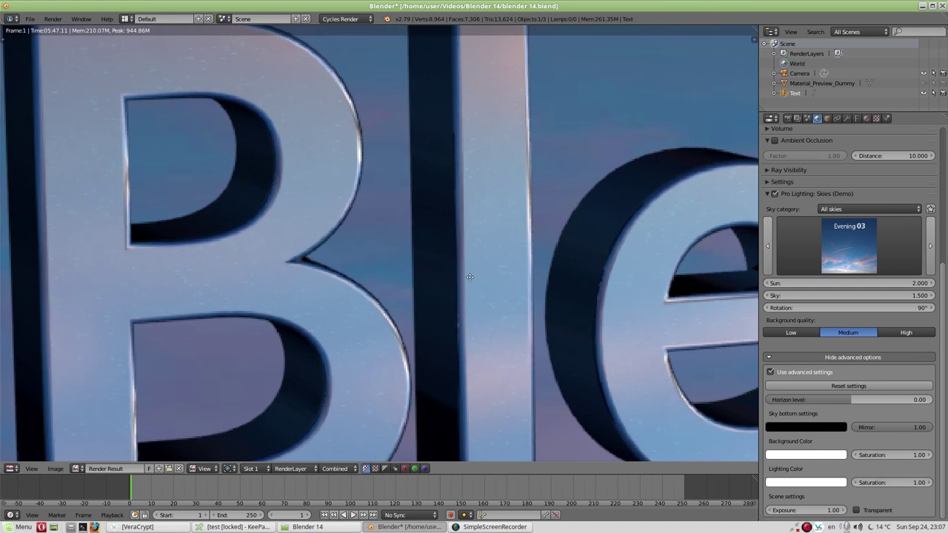
middle_drag(470, 277, 223, 248)
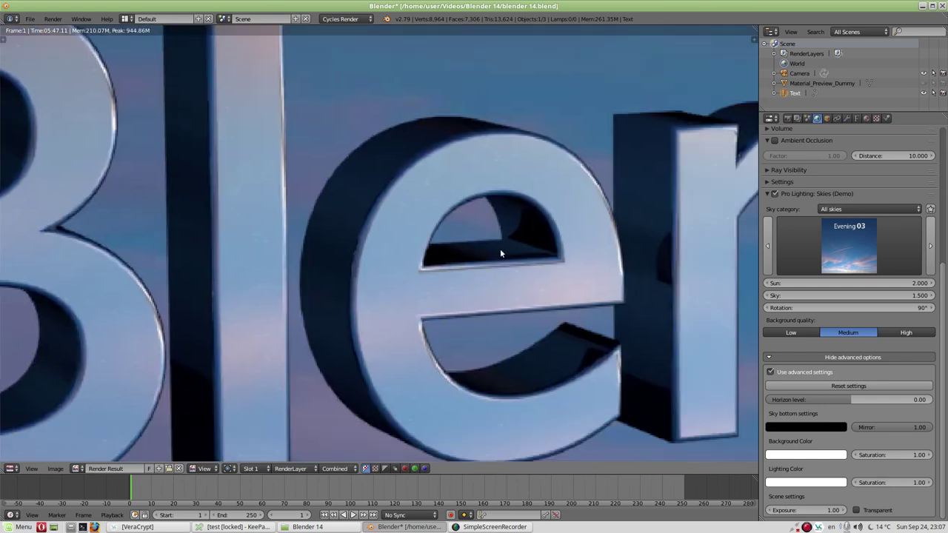
middle_drag(500, 253, 349, 212)
middle_drag(613, 224, 288, 232)
middle_drag(525, 224, 278, 248)
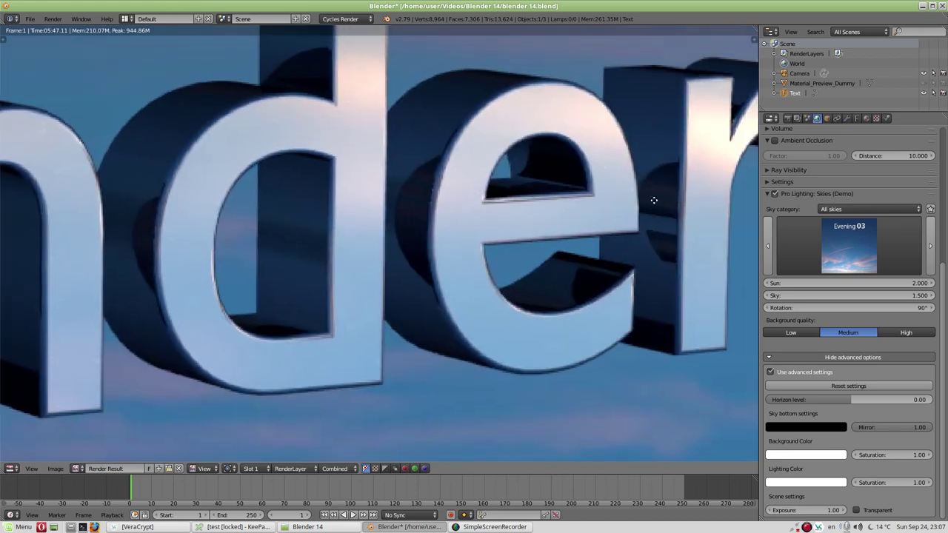
middle_drag(654, 200, 656, 204)
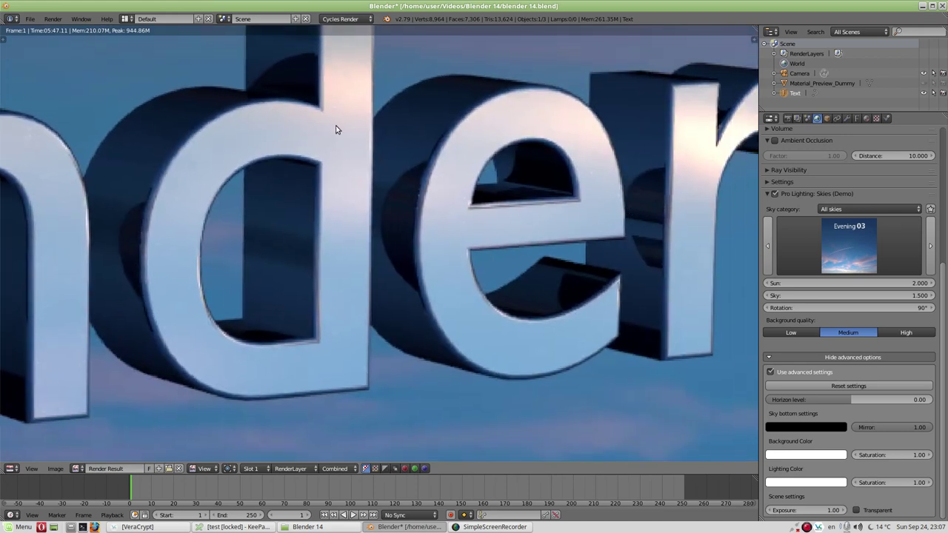
middle_drag(408, 311, 748, 312)
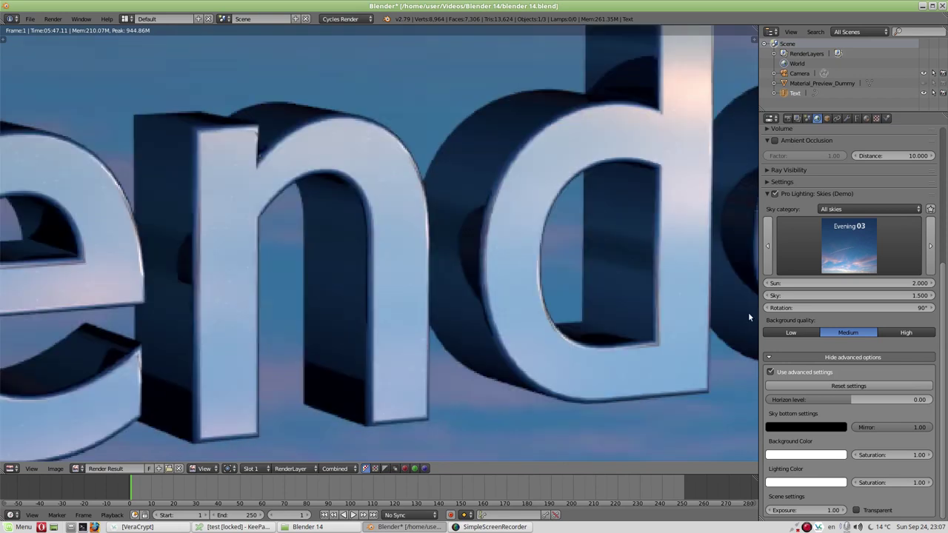
Check the Denoising settings in the Render Layers properties.
click(807, 118)
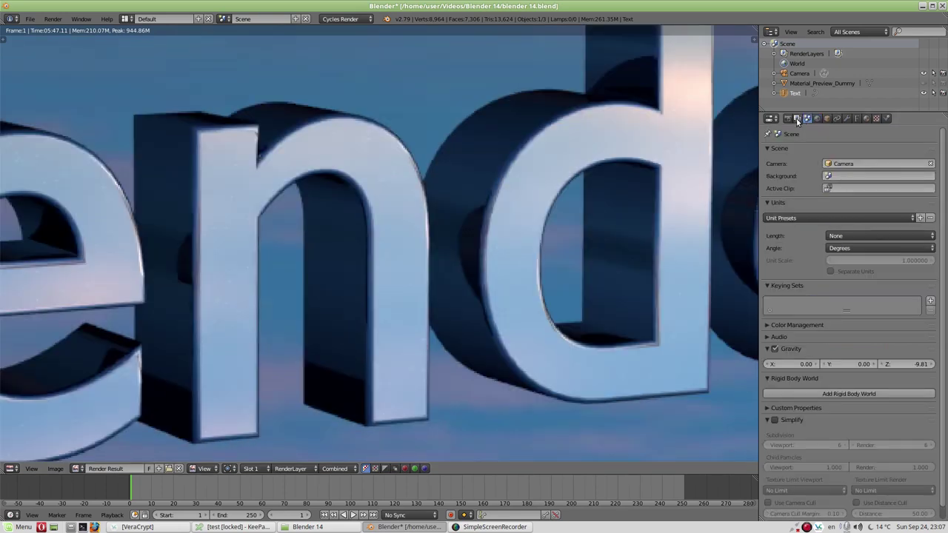
click(797, 118)
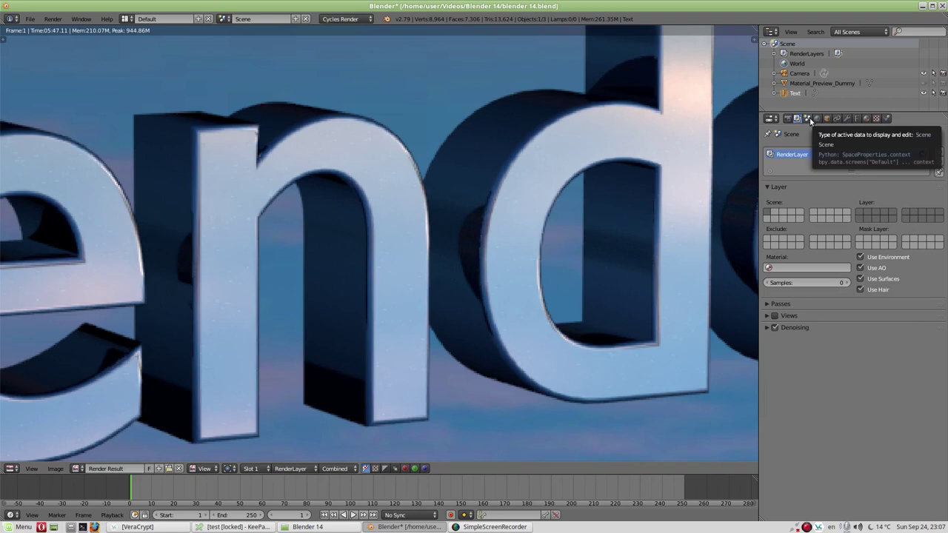
click(765, 328)
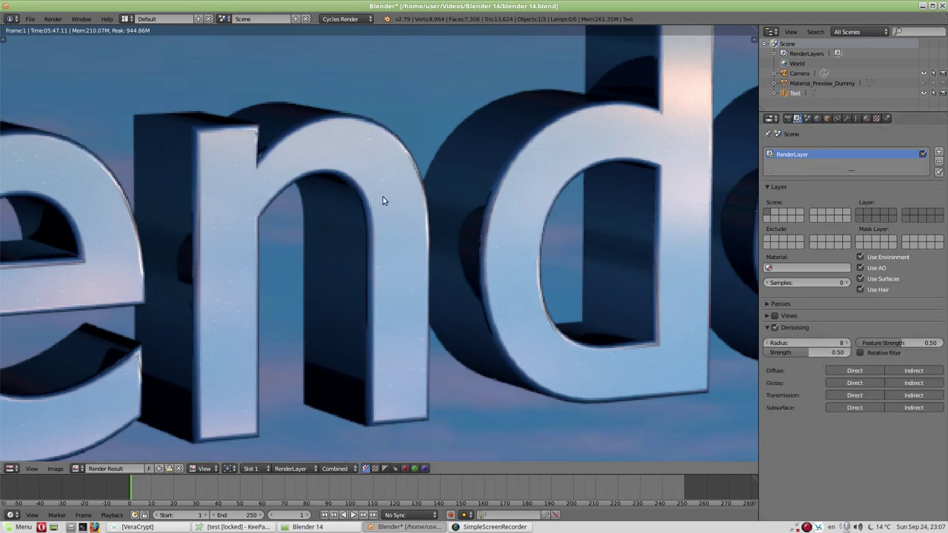
Zoom in further to inspect the edges of the B and l.
scroll(381, 201, up, 2)
middle_drag(89, 211, 295, 214)
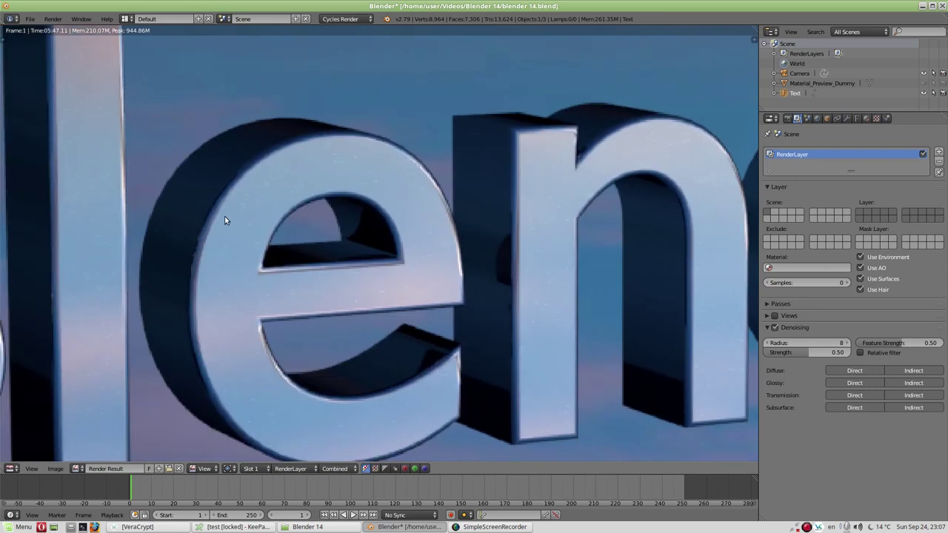
middle_drag(225, 220, 524, 218)
middle_drag(319, 208, 446, 205)
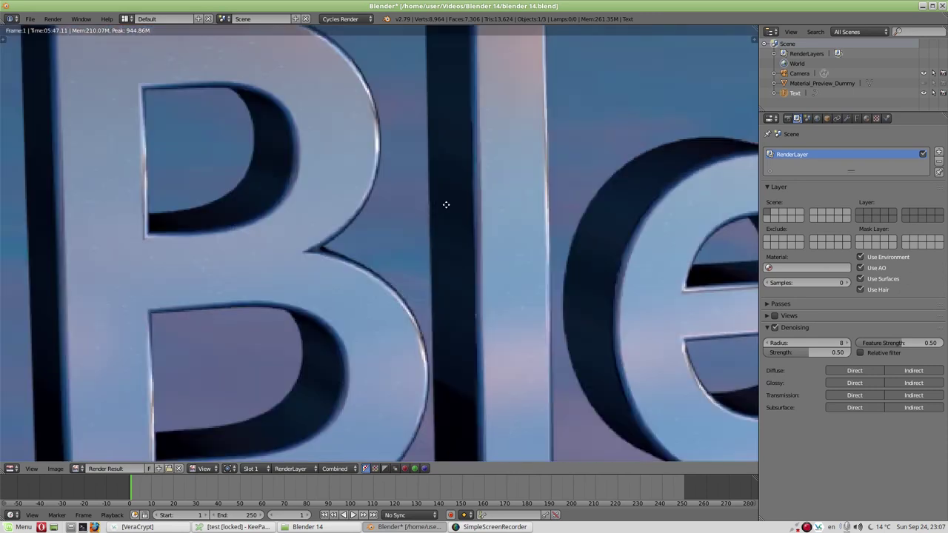
scroll(446, 205, up, 2)
middle_drag(301, 112, 342, 162)
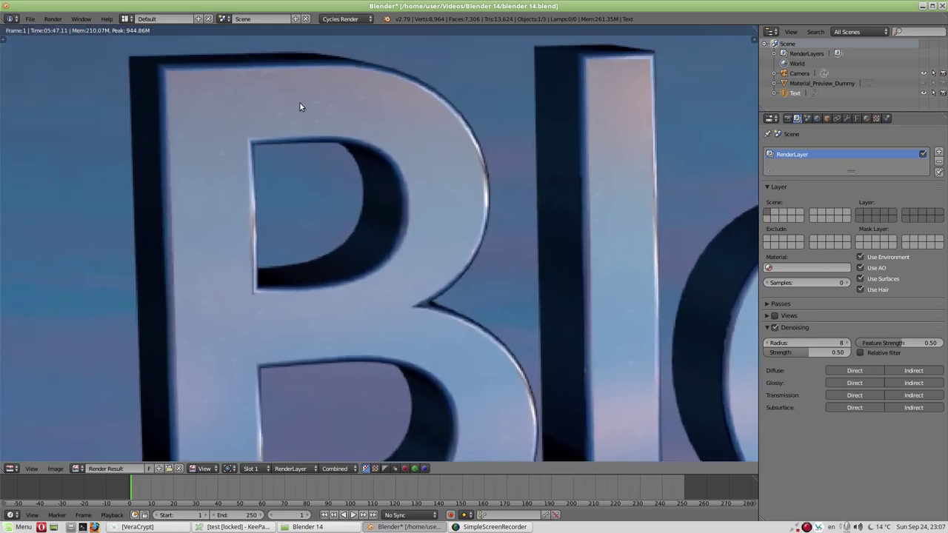
middle_drag(413, 191, 256, 94)
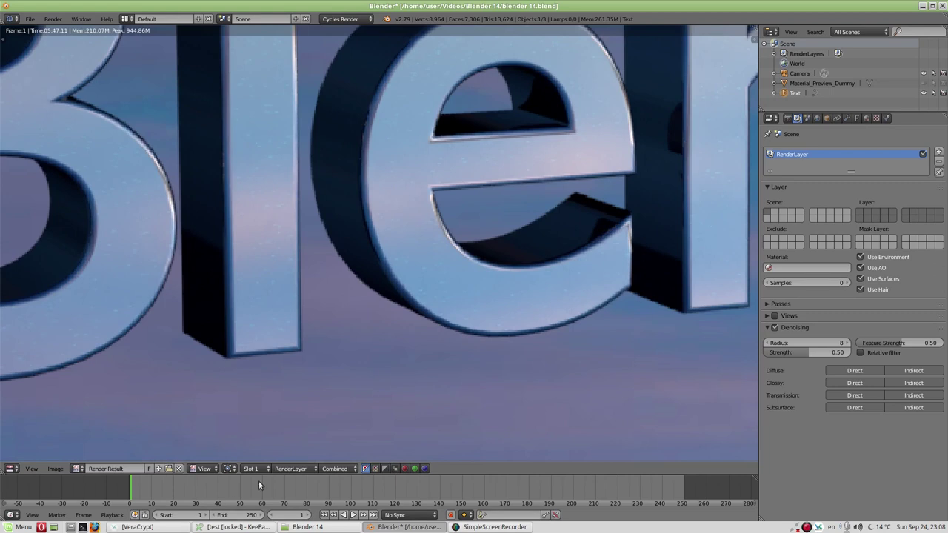
Save the denoised render as render2.png in the Blender 14 folder, then return to the camera view.
click(58, 469)
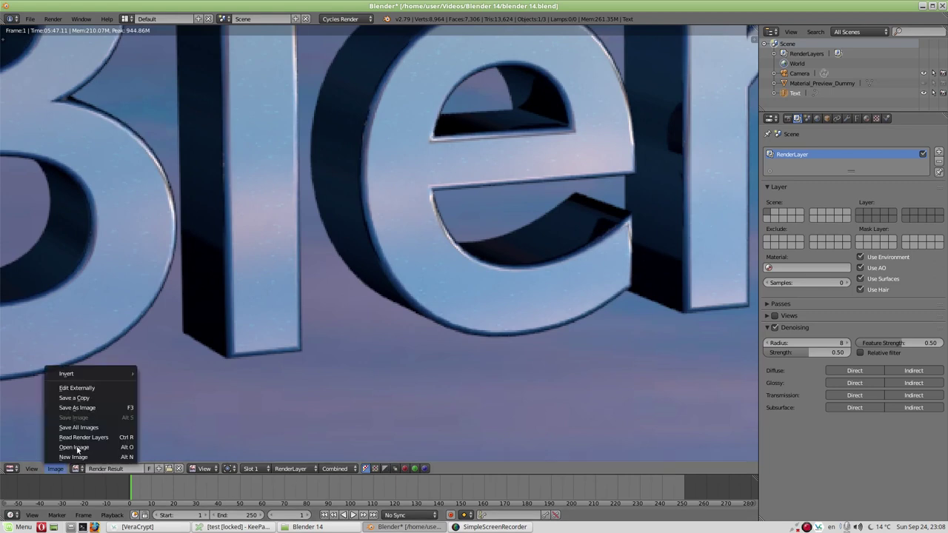
click(89, 407)
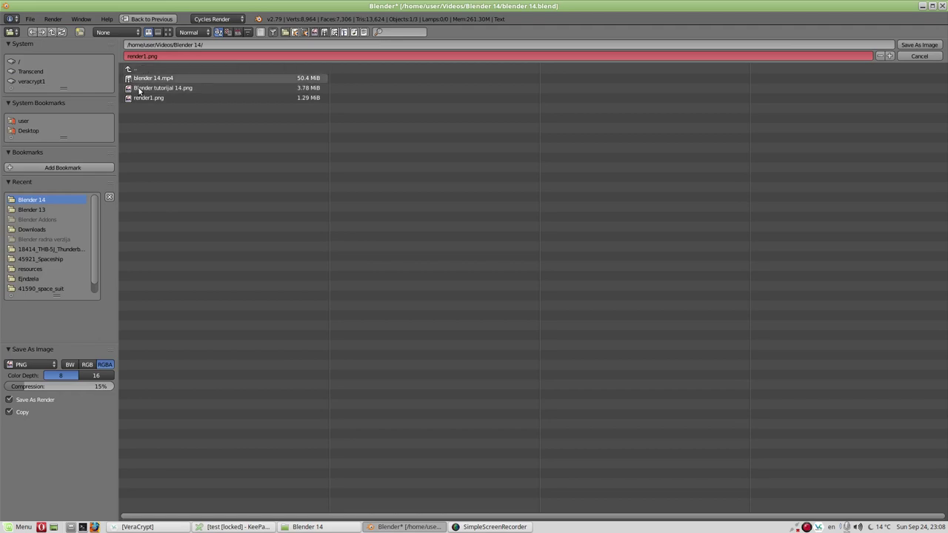
click(142, 56)
click(152, 58)
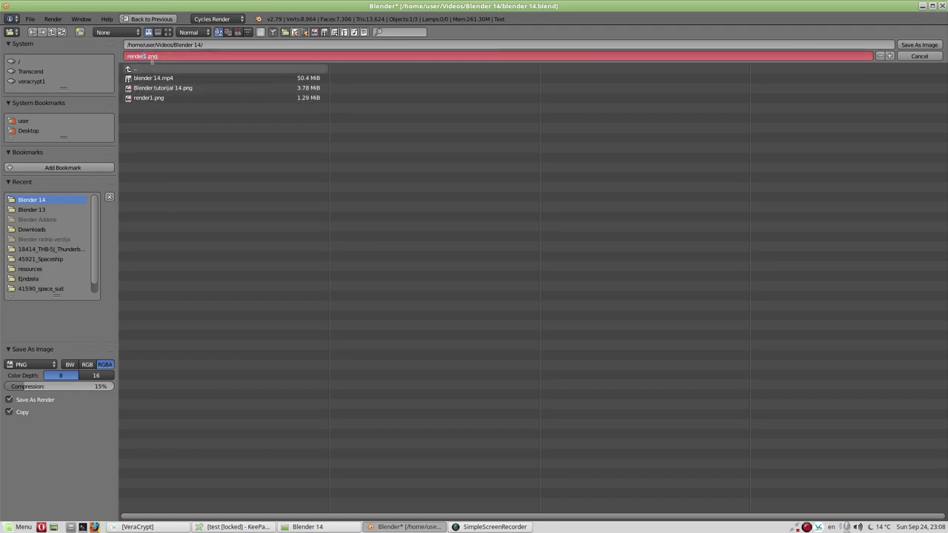
key(BackSpace)
text(2)
key(Return)
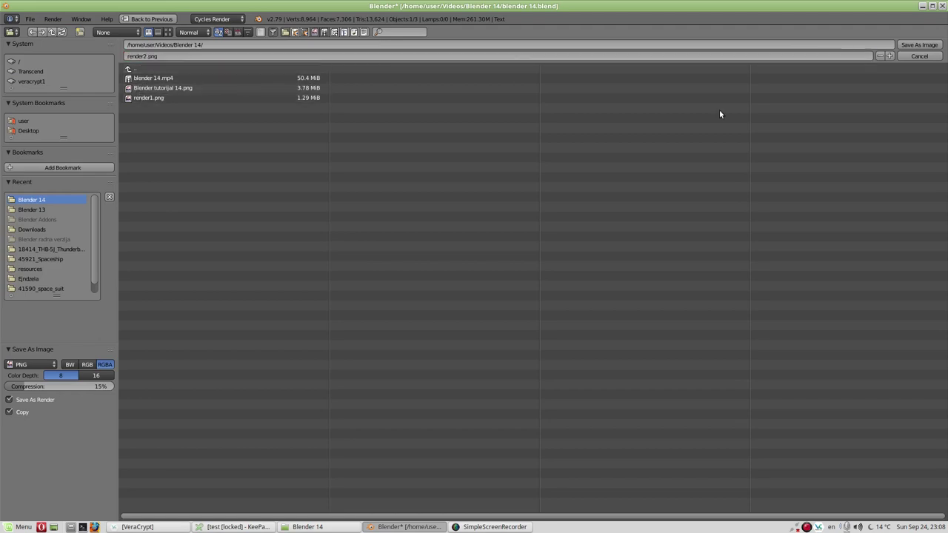
click(904, 49)
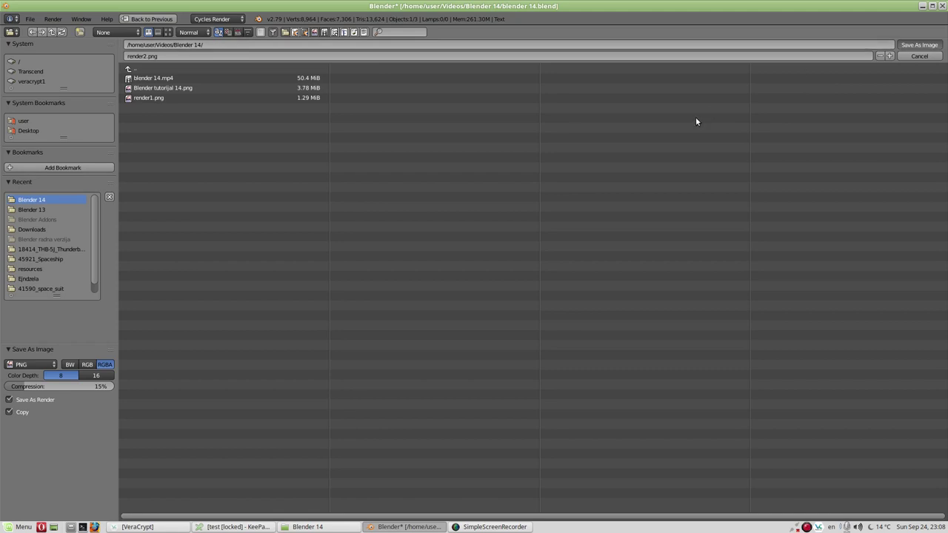
key(Escape)
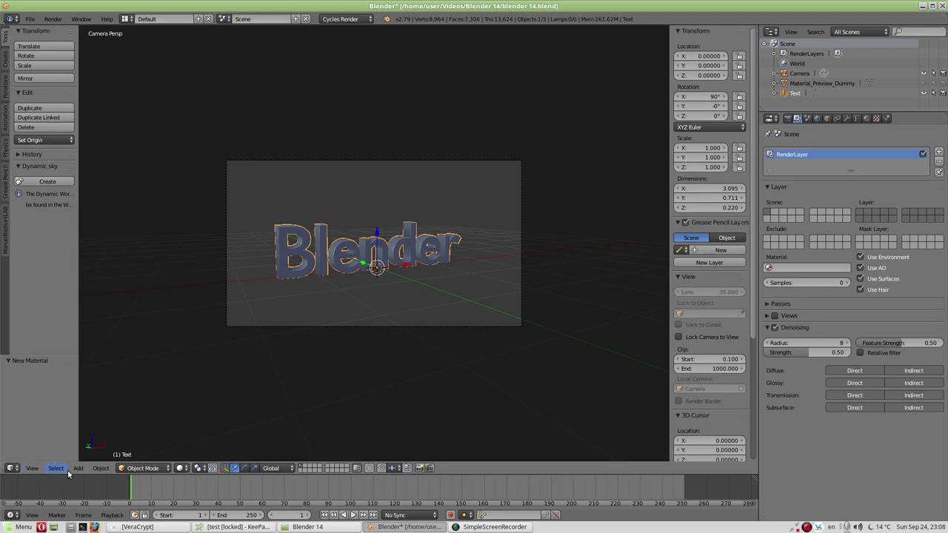
Set the Cycles render samples to 5.
click(788, 119)
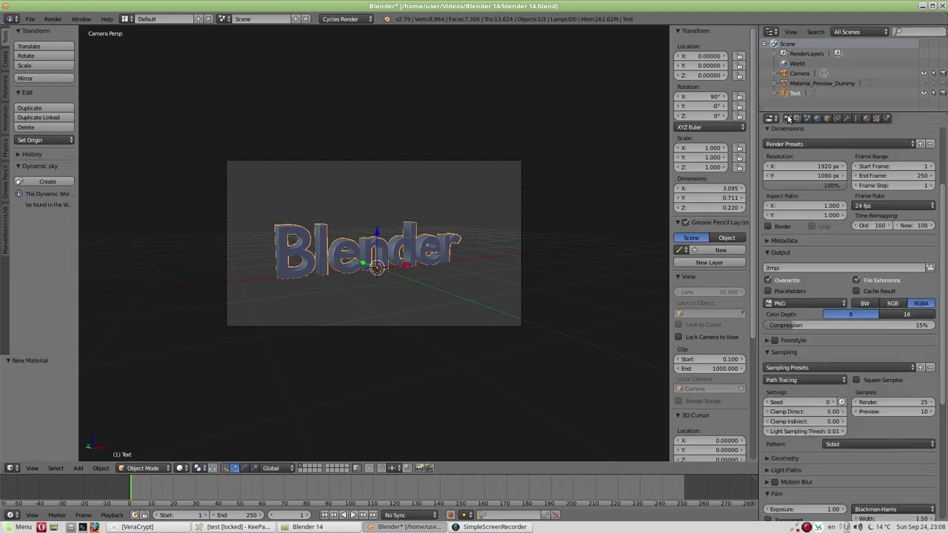
click(898, 402)
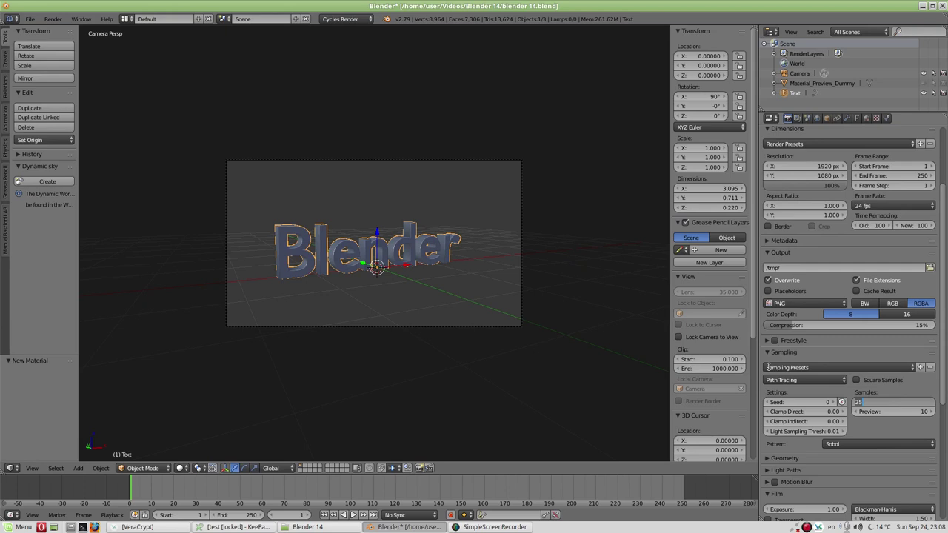
text(5)
key(Return)
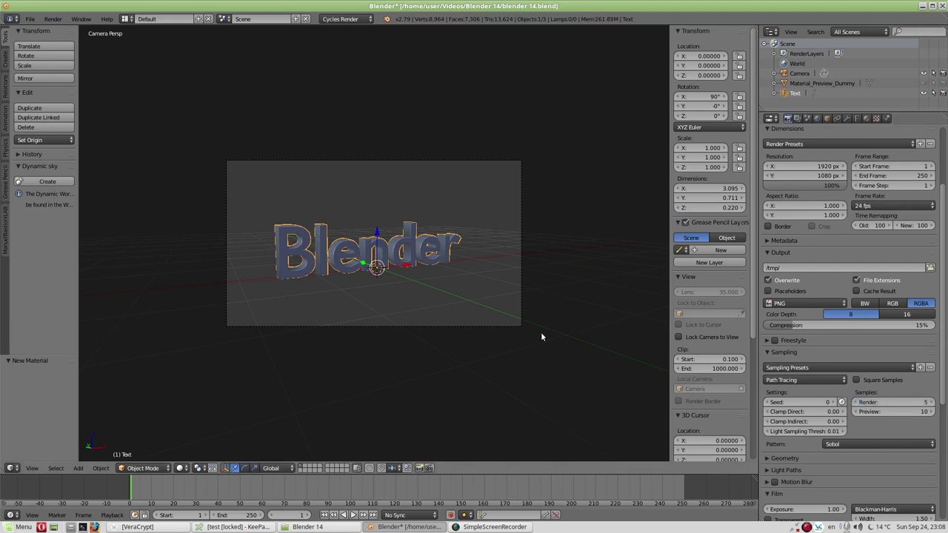
Start and cancel a test render, then uncheck Denoising in the Render Layers settings.
key(F12)
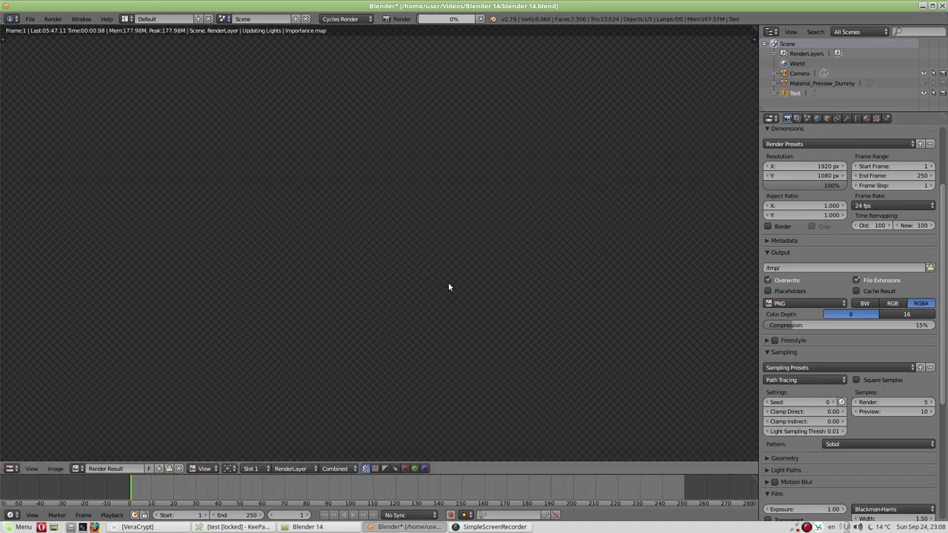
key(Escape)
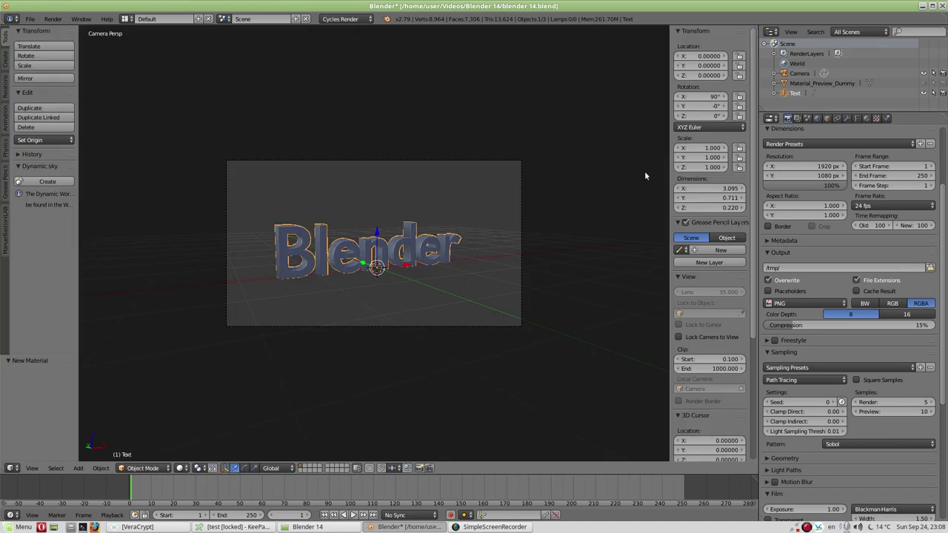
click(798, 118)
click(775, 327)
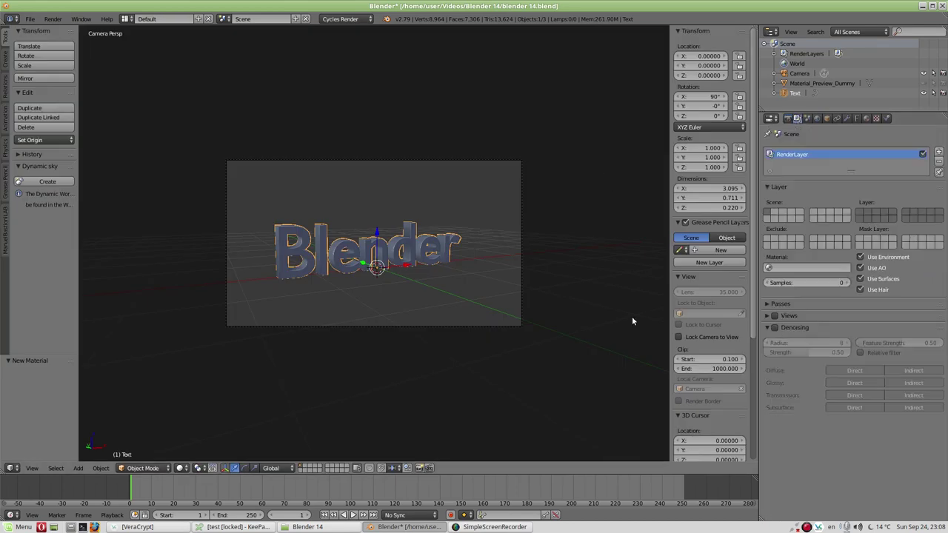
Render with F12 at 5 samples without denoising and inspect the partial result up close.
key(F12)
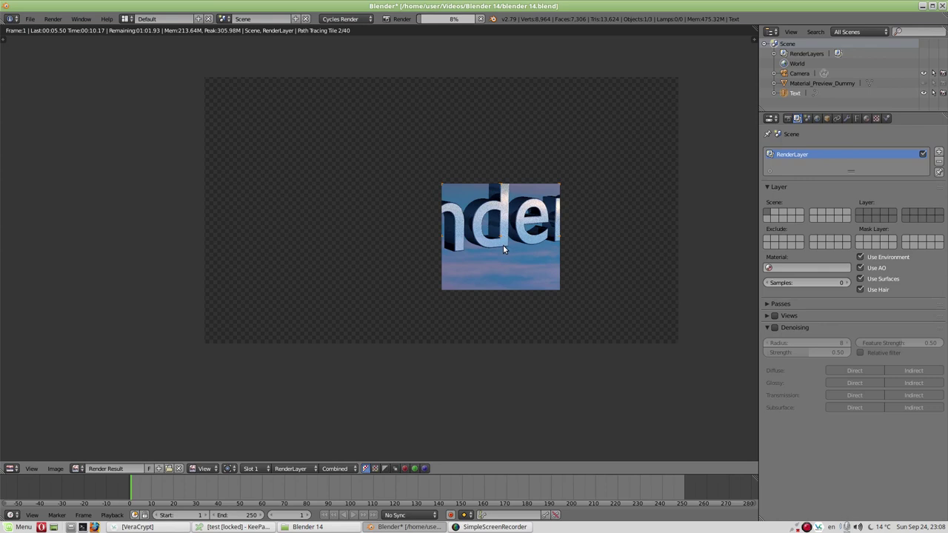
scroll(505, 242, up, 2)
scroll(505, 243, up, 2)
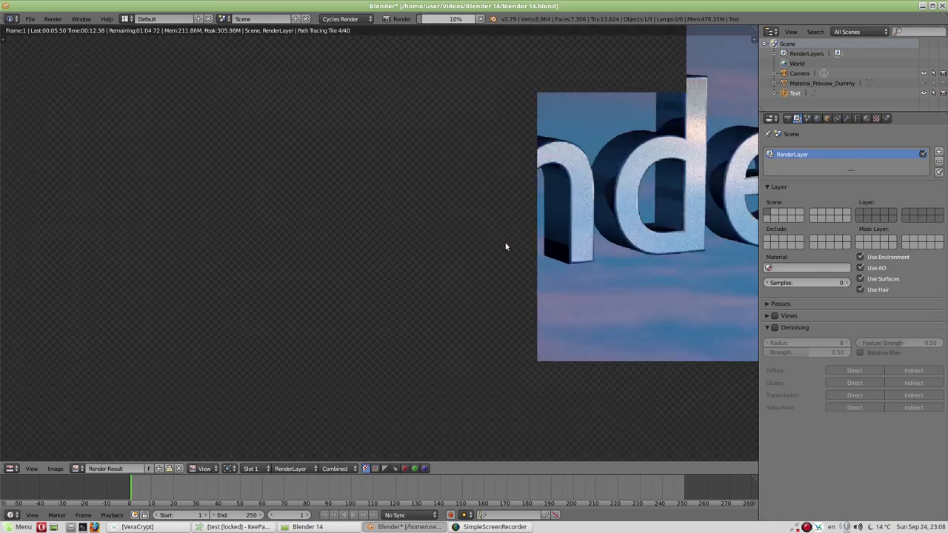
scroll(570, 235, up, 2)
middle_drag(567, 232, 207, 180)
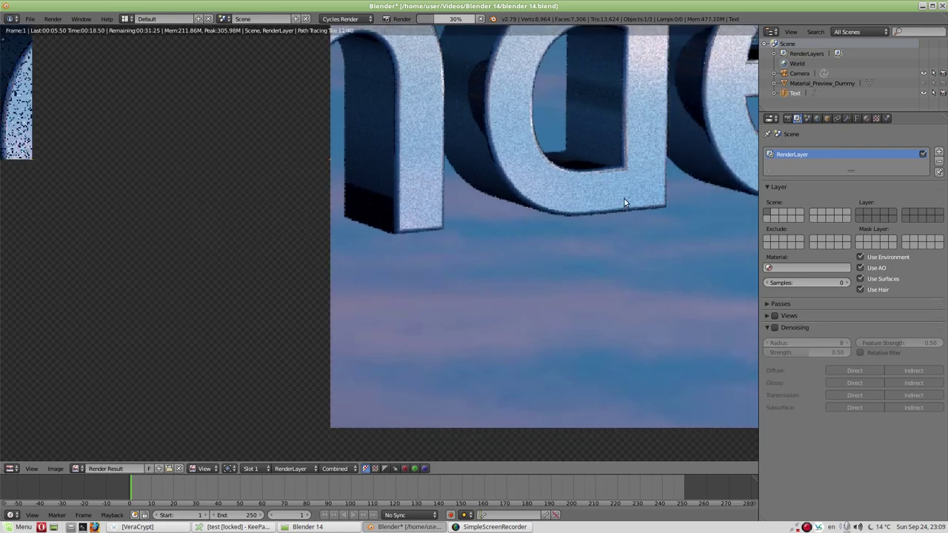
middle_drag(619, 191, 541, 244)
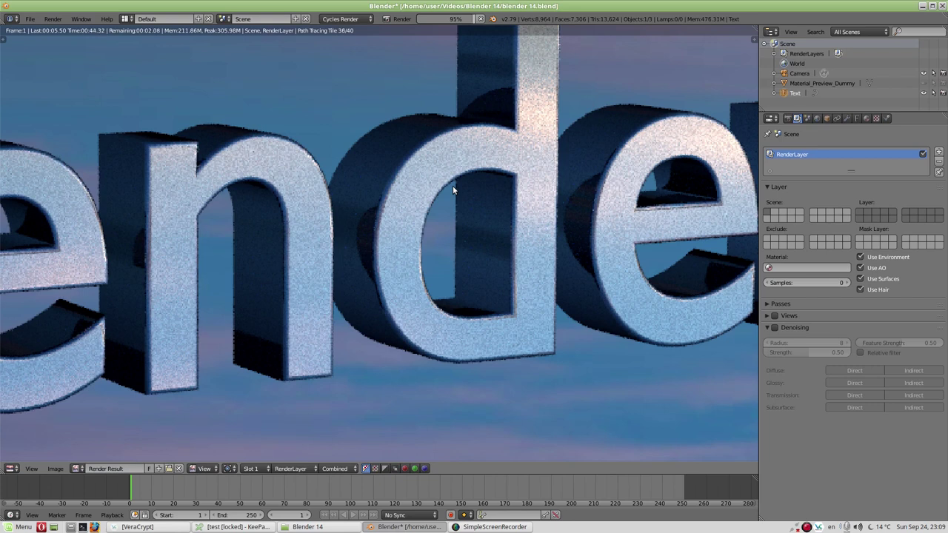
Zoom out to centre the whole text, then zoom in again to judge the grain.
scroll(454, 189, down, 3)
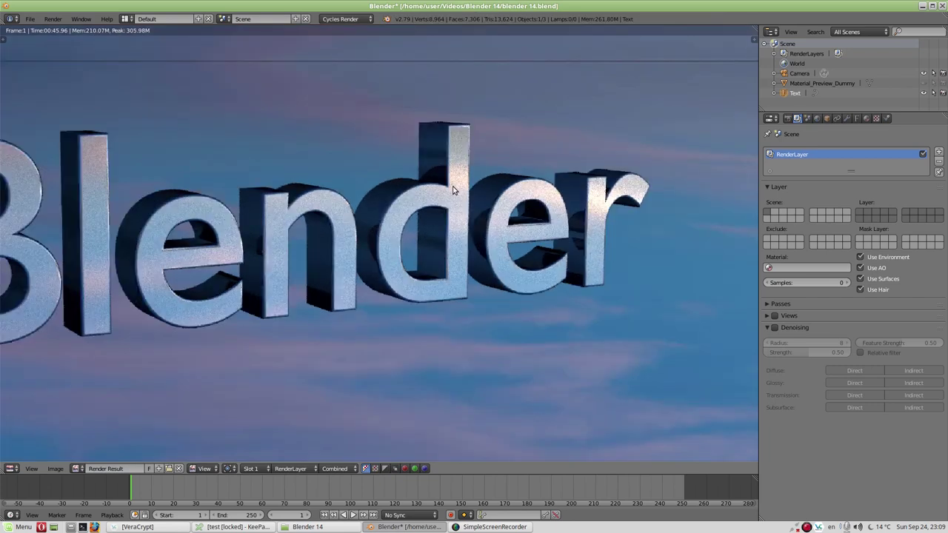
scroll(451, 187, down, 2)
middle_drag(259, 226, 335, 238)
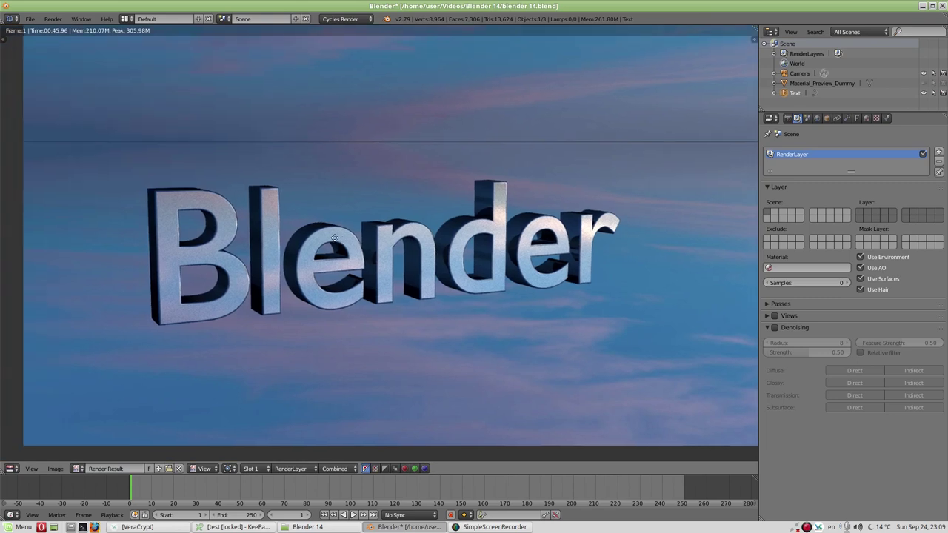
scroll(333, 236, down, 1)
scroll(333, 236, up, 1)
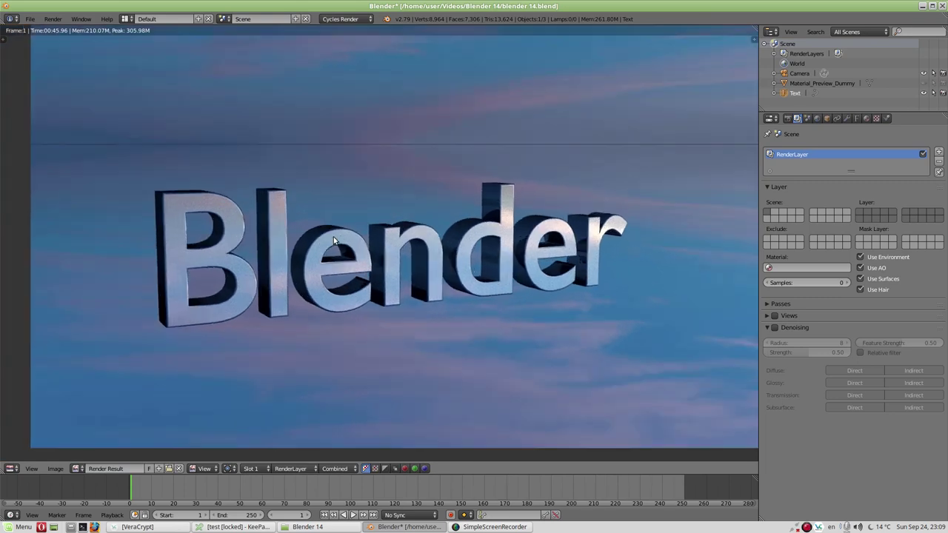
scroll(334, 236, up, 1)
scroll(333, 236, up, 1)
scroll(334, 237, up, 4)
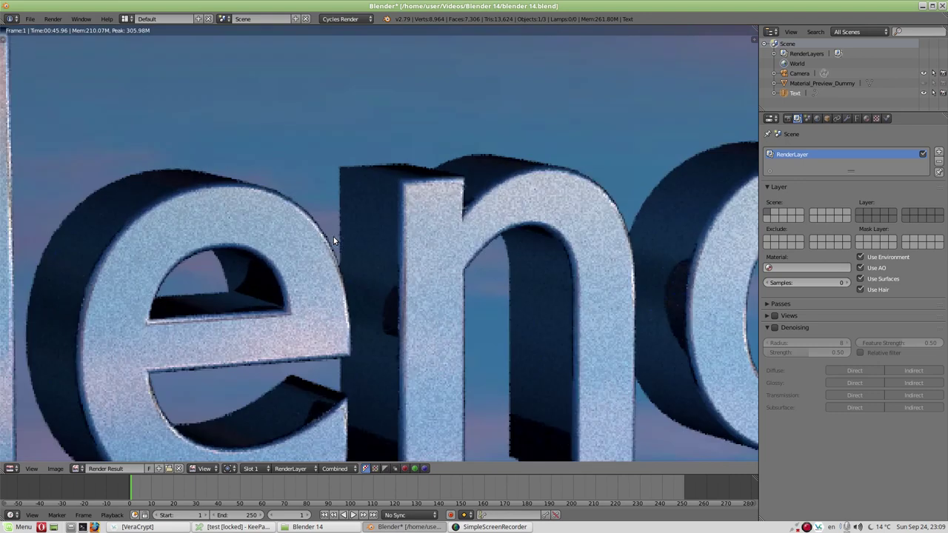
scroll(445, 245, down, 2)
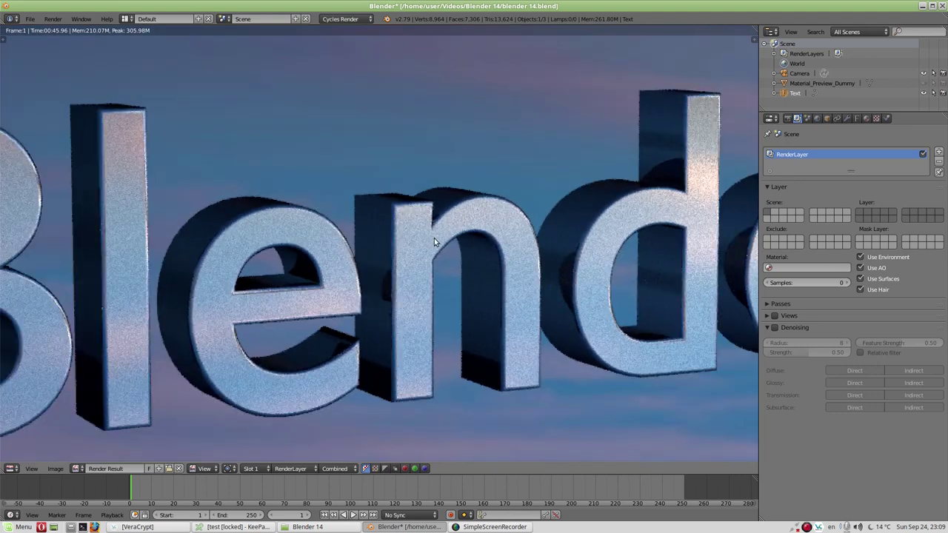
scroll(434, 238, down, 2)
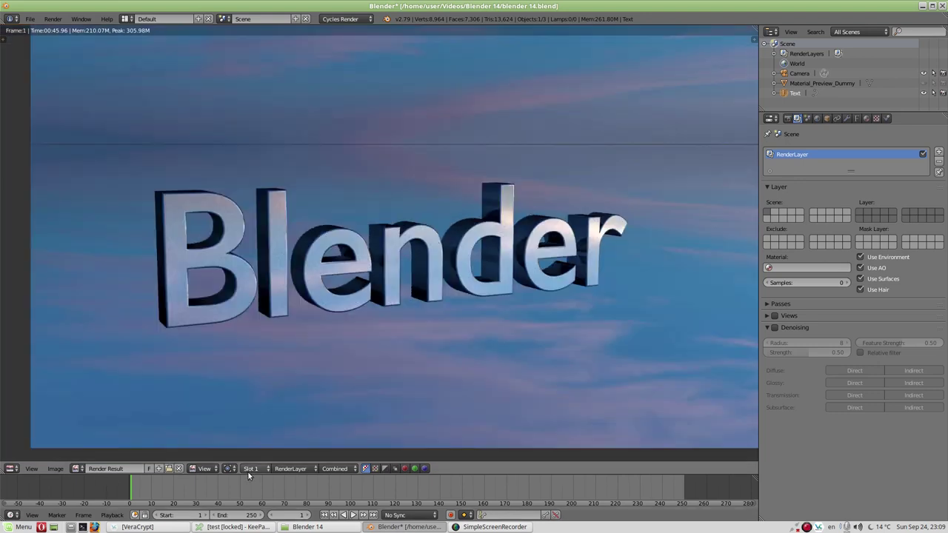
Save the grainy 5-sample render as render3.png in the Blender 14 folder.
click(57, 469)
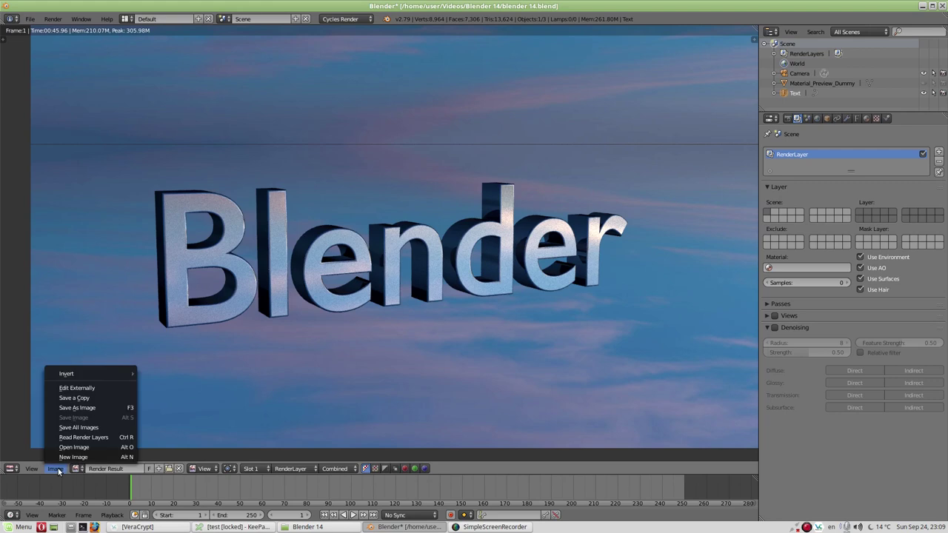
click(93, 407)
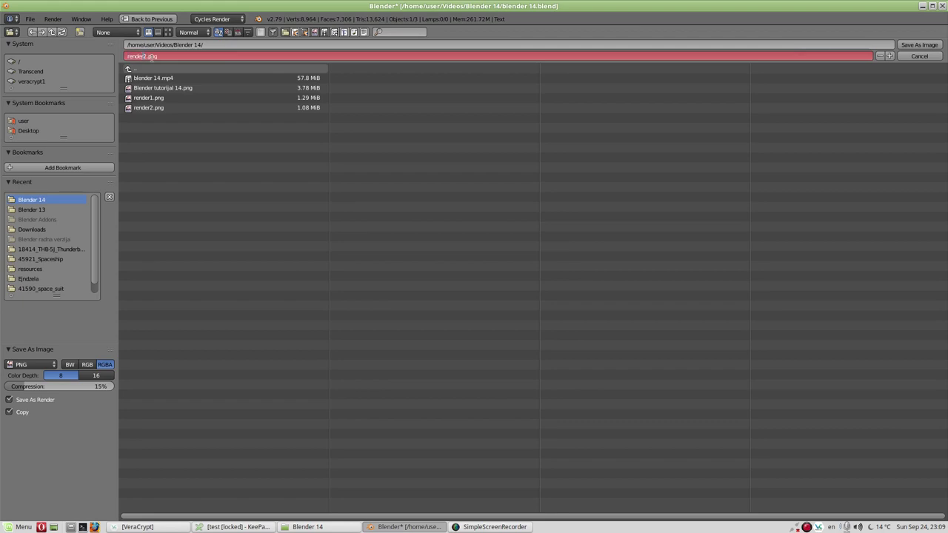
text(3)
key(Return)
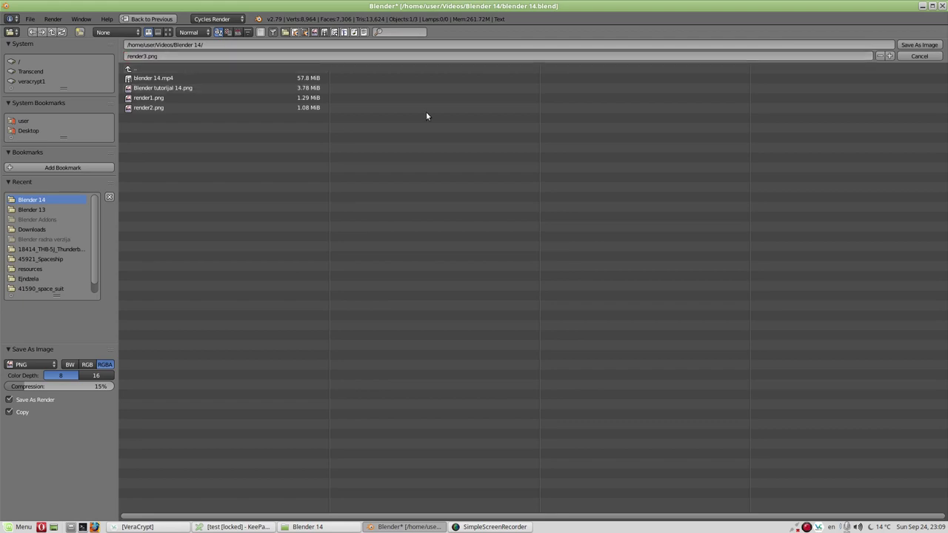
click(916, 45)
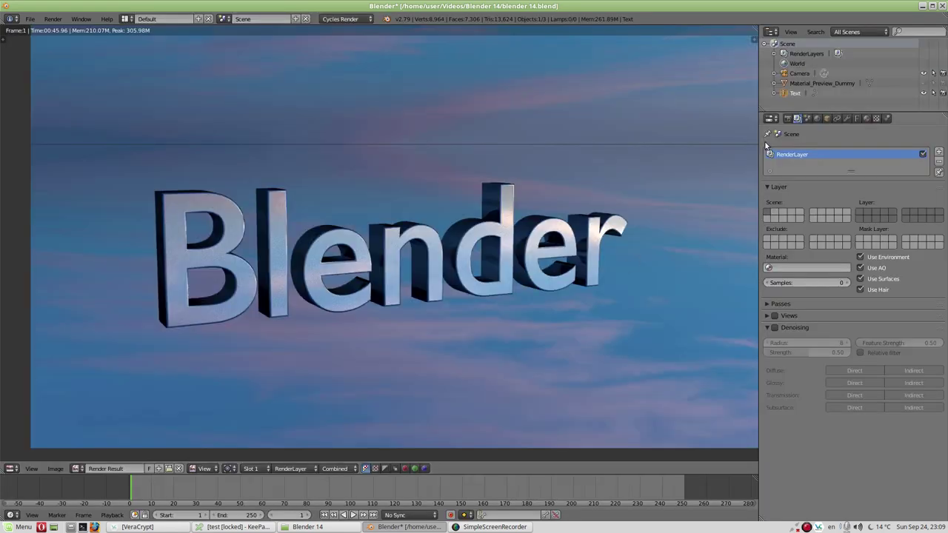
Turn Denoising back on and start a new 5-sample F12 render, zooming out on the result.
key(Escape)
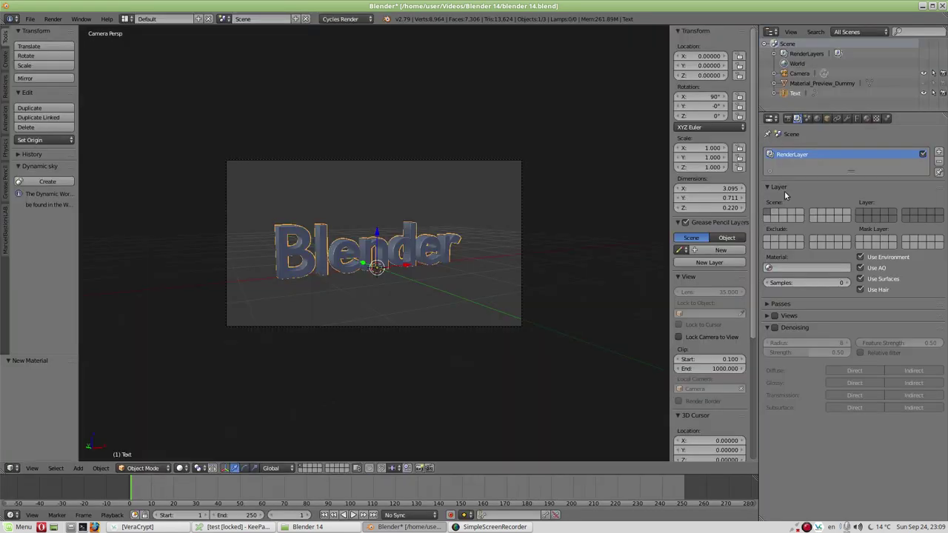
click(776, 328)
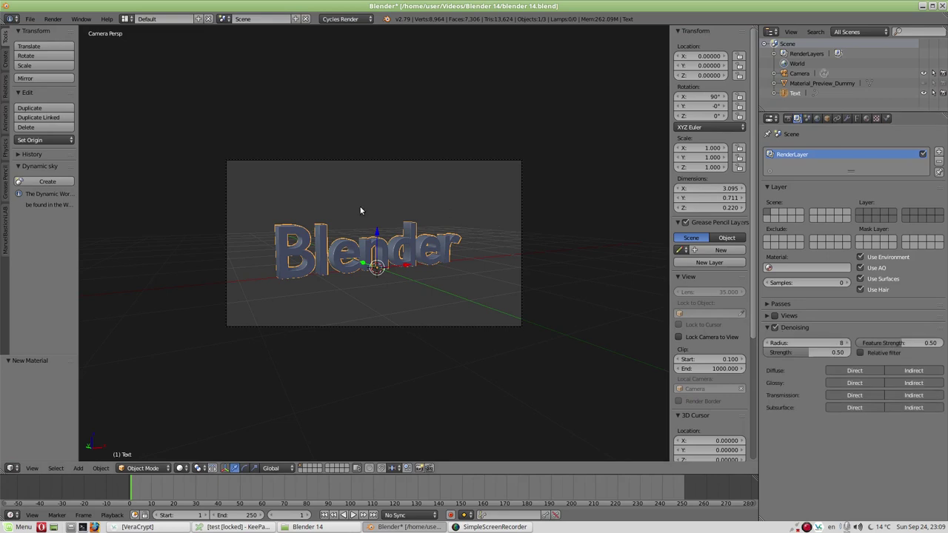
key(F12)
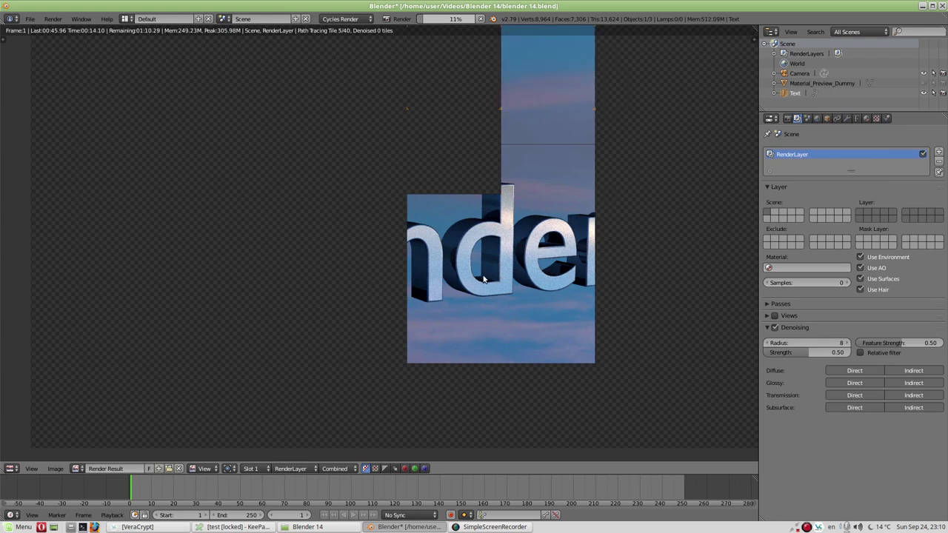
scroll(484, 264, down, 2)
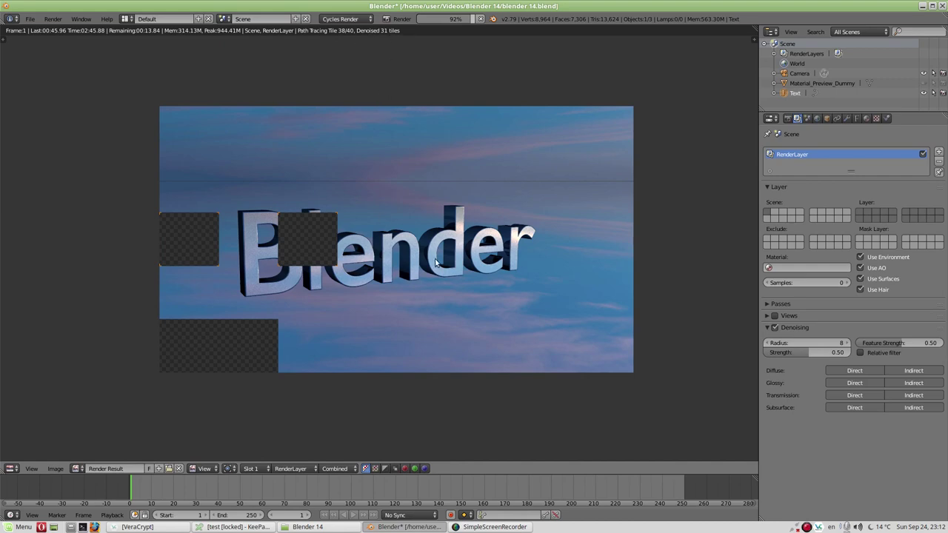
Zoom in and pan across the letters 'ende' and 'lend', then zoom back out to the full render.
scroll(438, 263, up, 1)
scroll(438, 263, up, 3)
scroll(438, 259, up, 3)
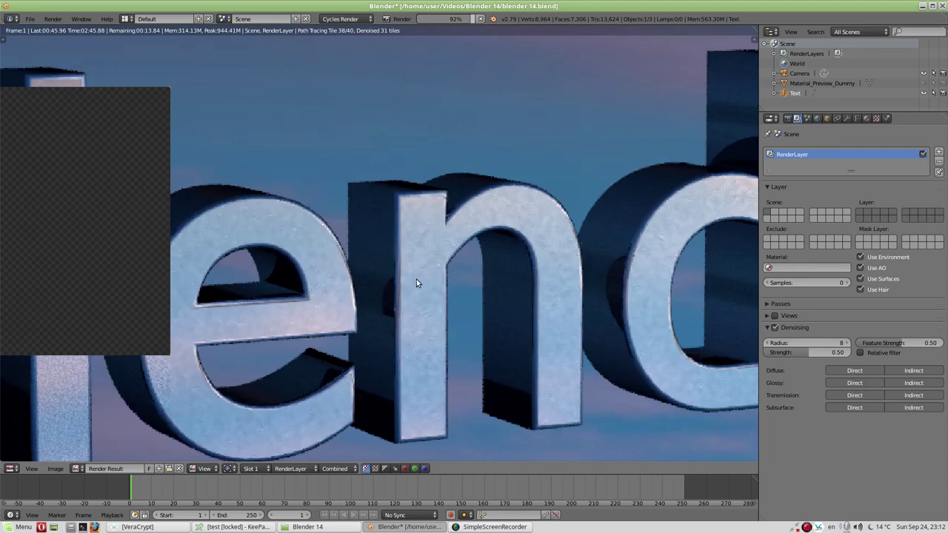
mouse_move(396, 302)
middle_down()
mouse_move(507, 199)
mouse_move(566, 169)
middle_up()
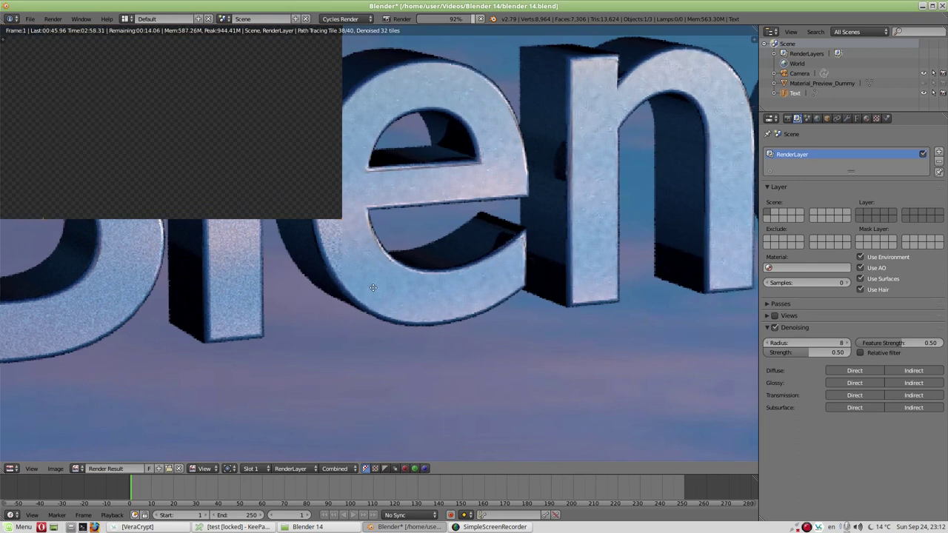
middle_drag(457, 281, 505, 186)
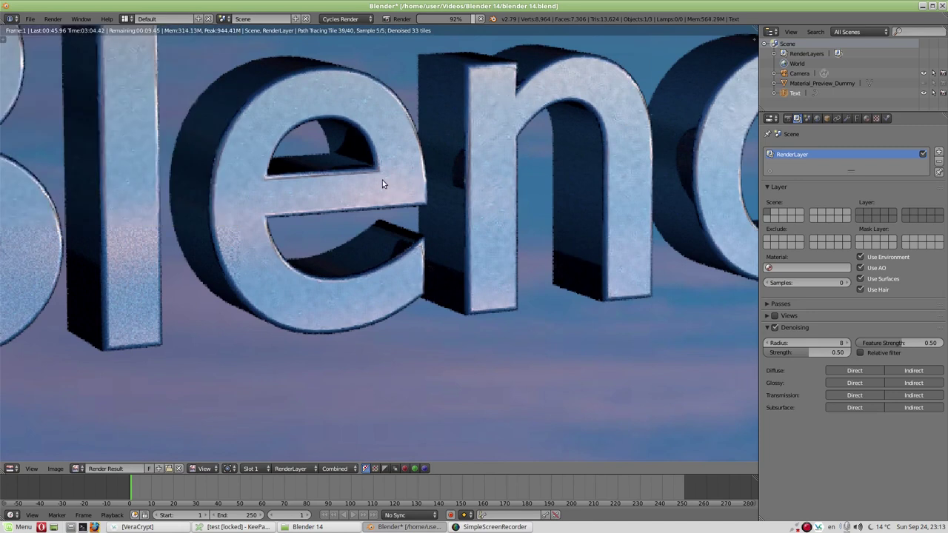
middle_drag(551, 233, 353, 235)
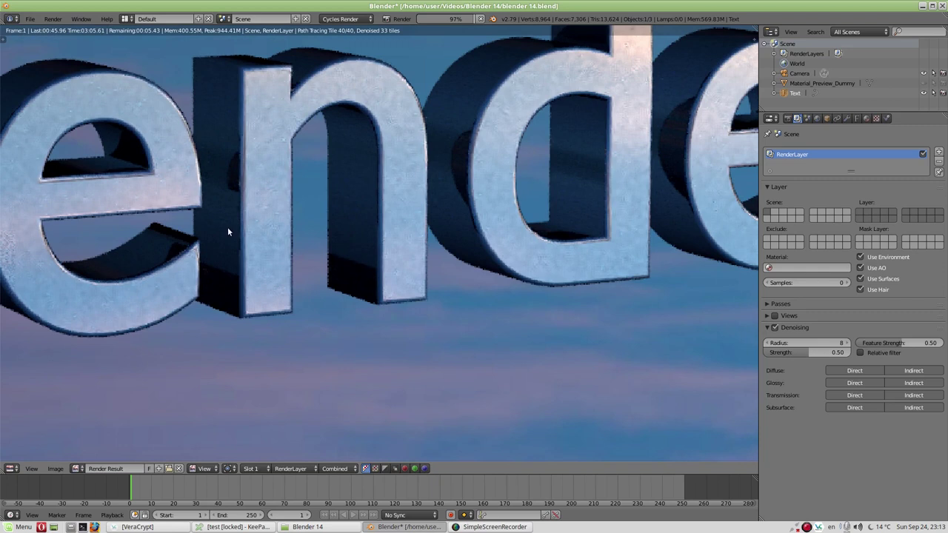
middle_drag(374, 230, 483, 232)
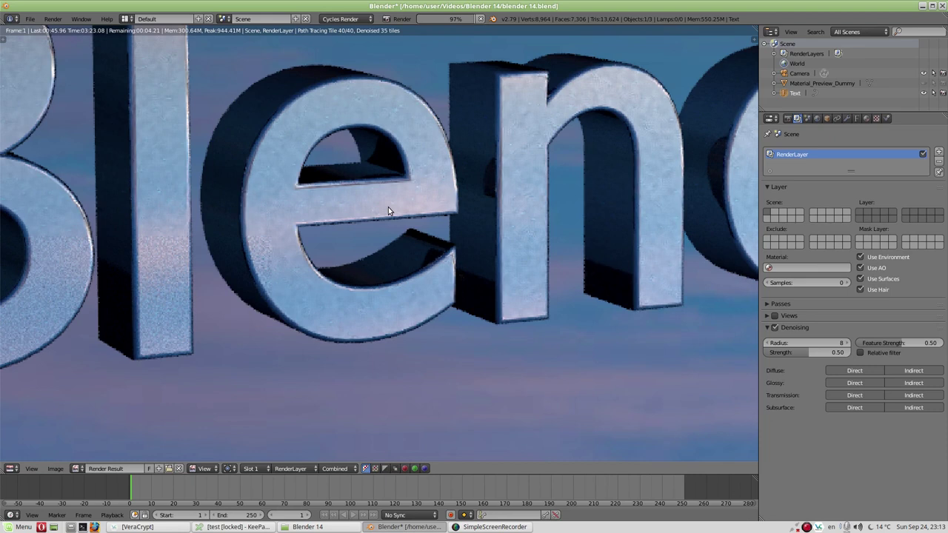
scroll(343, 218, down, 2)
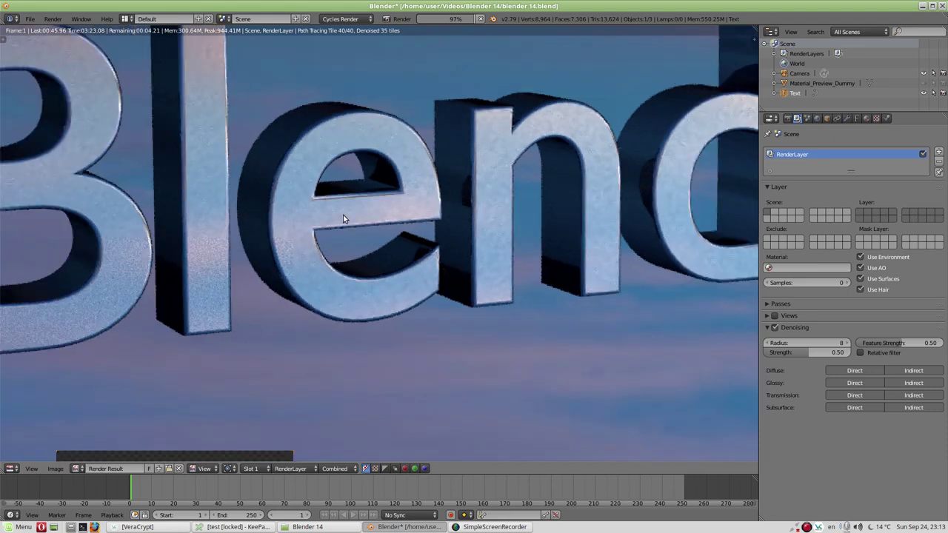
scroll(343, 218, down, 1)
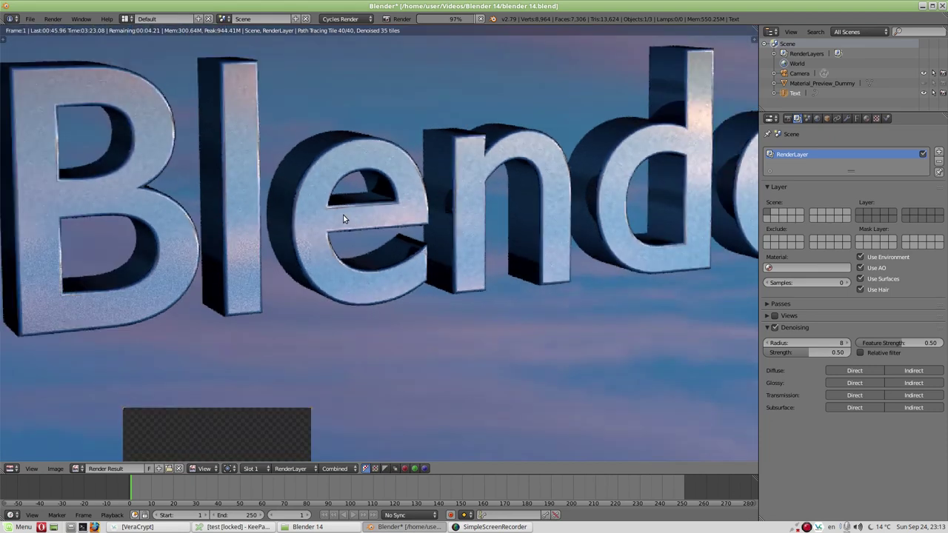
scroll(343, 215, down, 4)
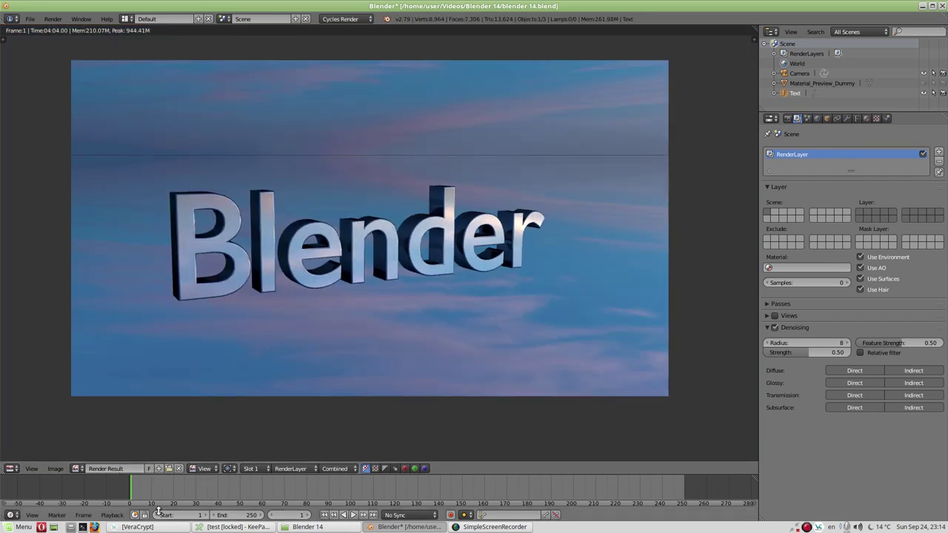
Save the denoised 5-sample render as render4.png, then return to the camera view.
click(57, 470)
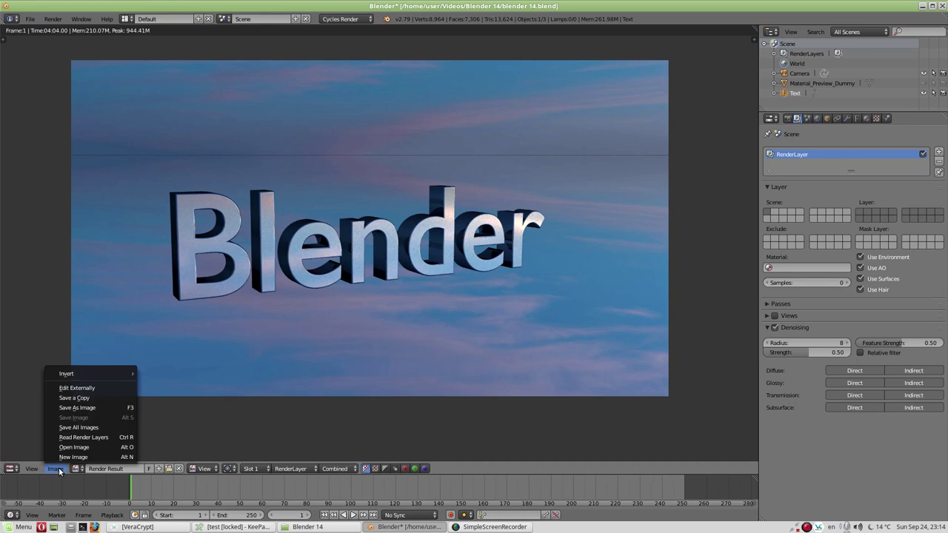
click(90, 409)
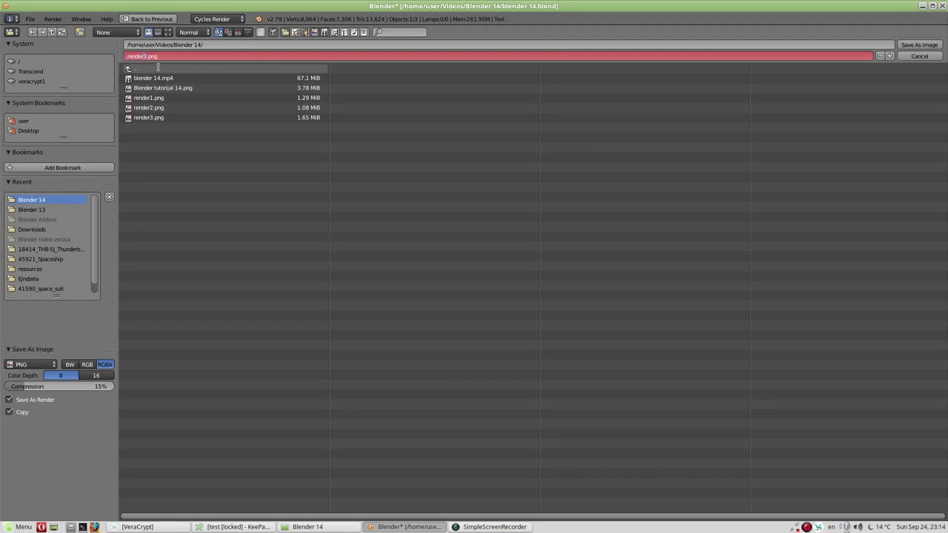
key(KP_Add)
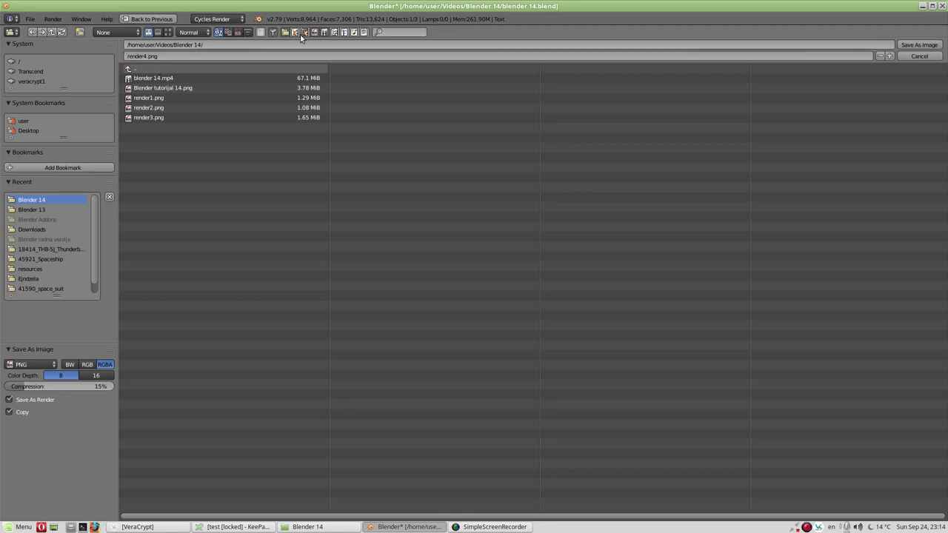
key(Return)
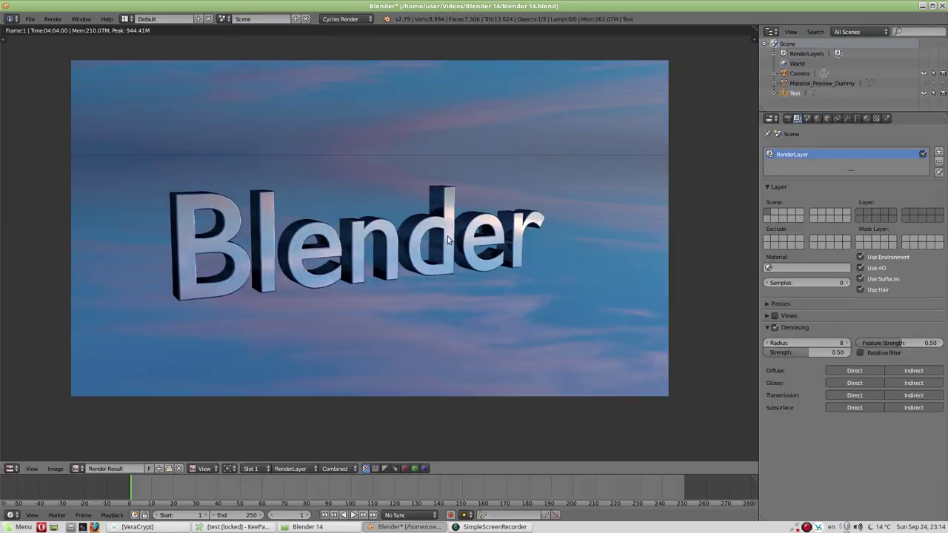
key(Escape)
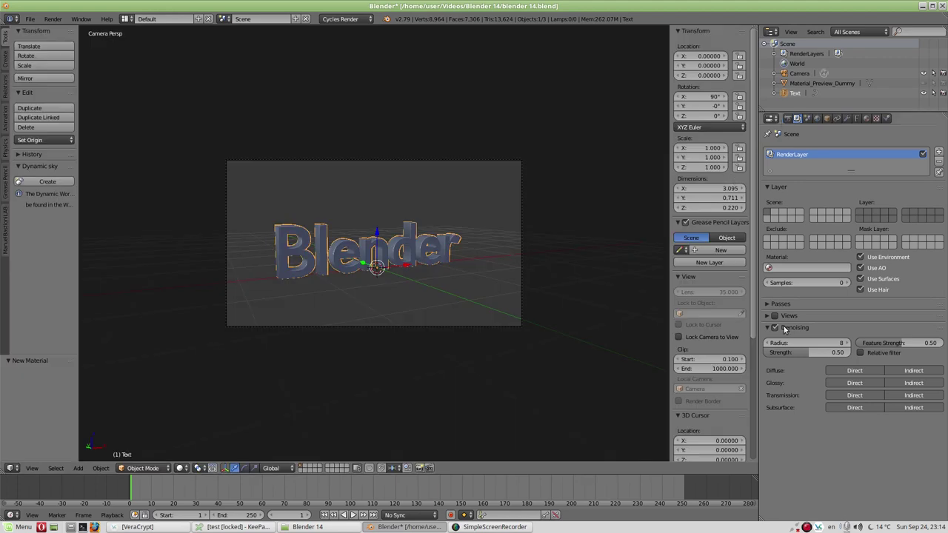
Disable Denoising, set render samples to 100 and start a new F12 render.
click(775, 328)
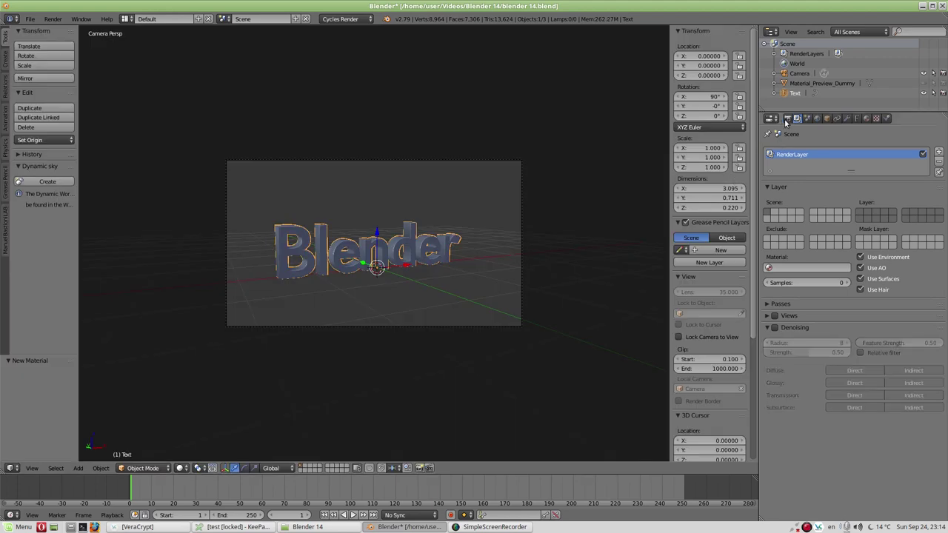
click(788, 118)
click(890, 402)
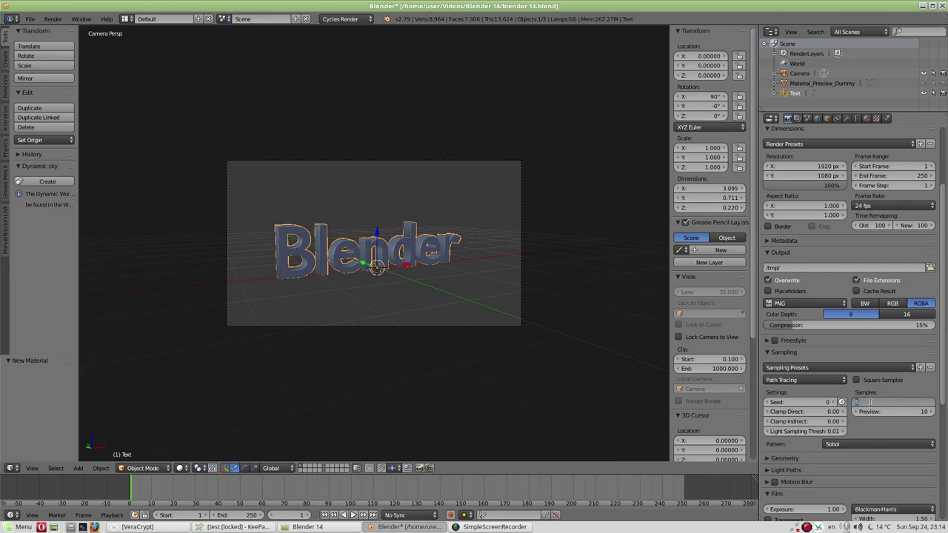
text(100)
key(Return)
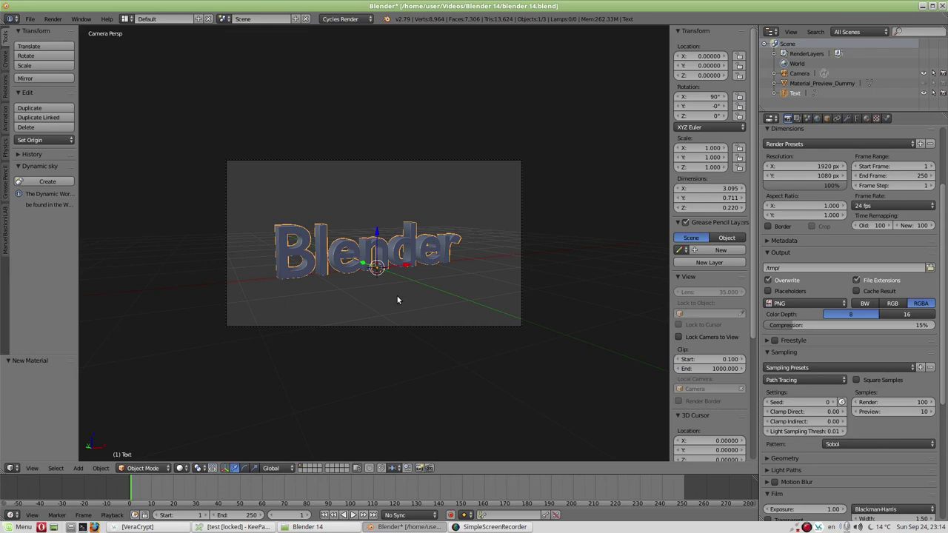
key(F12)
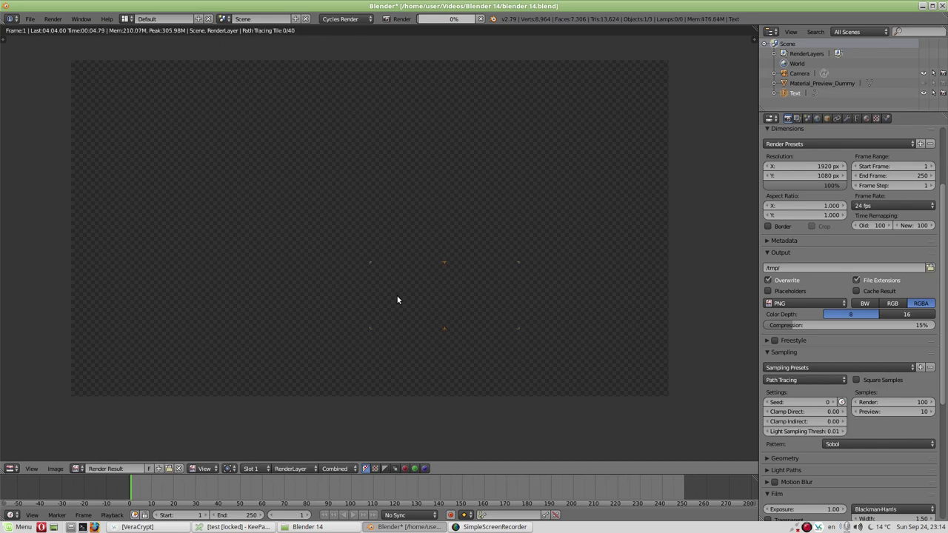
Return to Blender and zoom into the nearly finished 100-sample undenoised render.
click(489, 528)
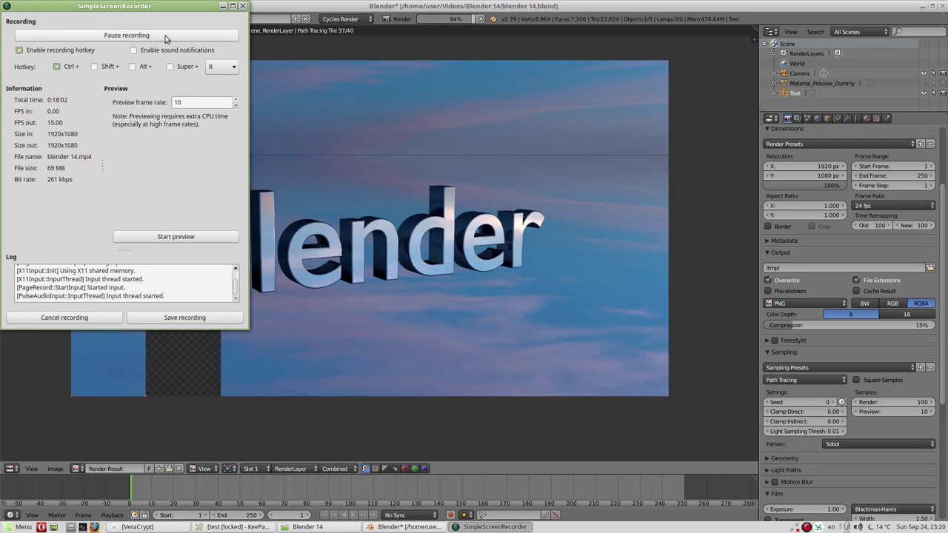
click(372, 141)
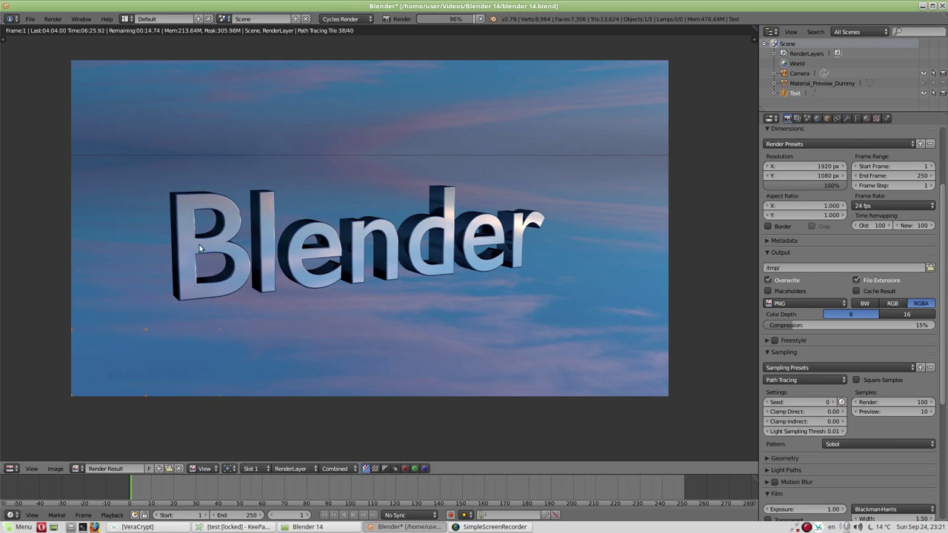
scroll(199, 244, up, 4)
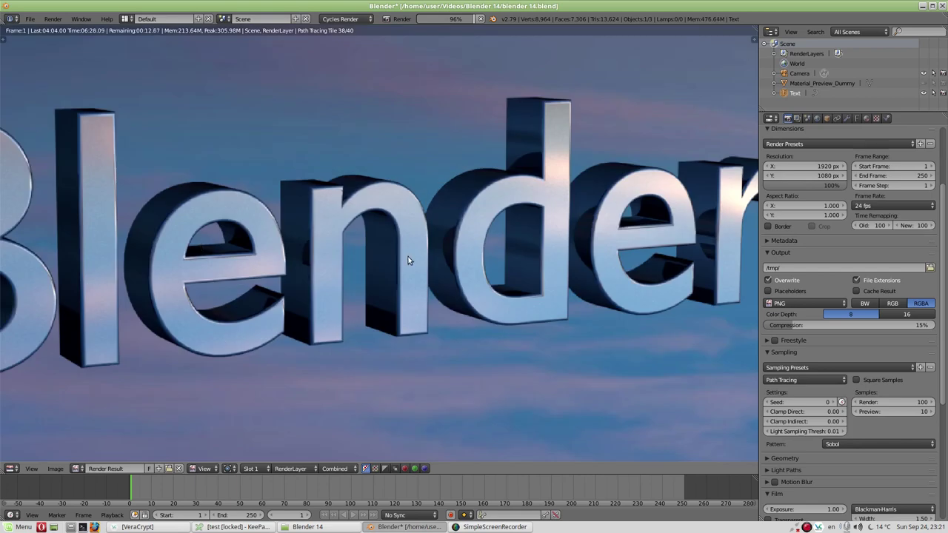
scroll(409, 256, up, 1)
scroll(260, 253, up, 2)
Pan and zoom across the letters to inspect their surfaces up close.
middle_drag(231, 261, 414, 254)
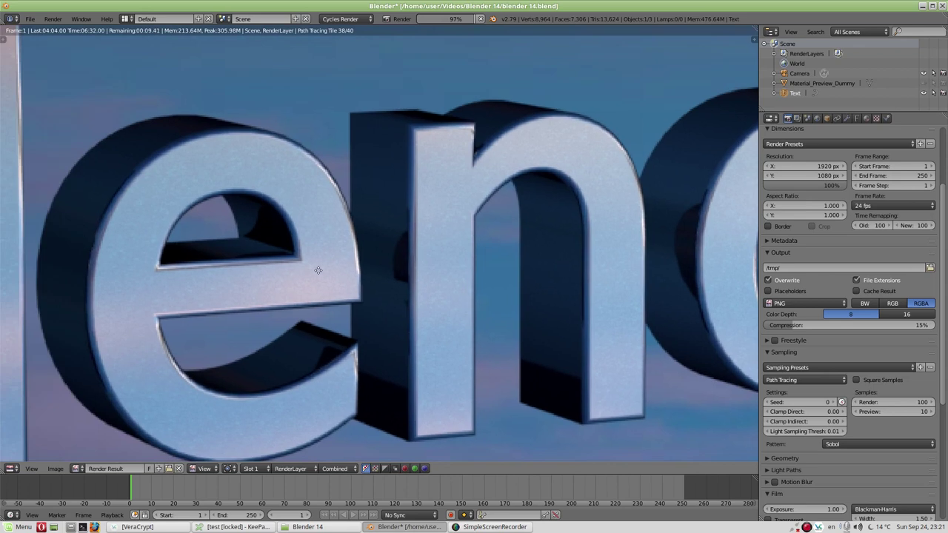
ctrl+scroll(178, 273, up, 1)
ctrl+scroll(449, 265, up, 1)
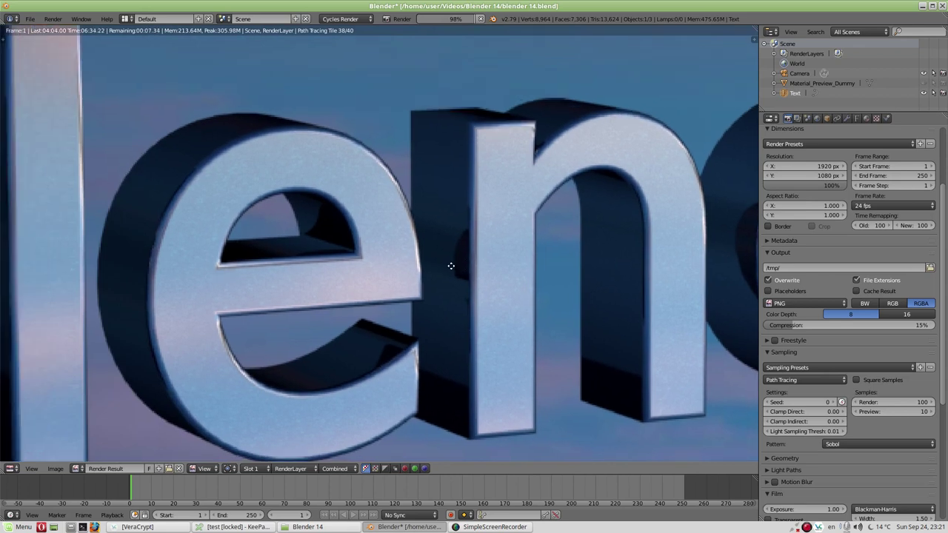
ctrl+scroll(465, 265, up, 1)
ctrl+scroll(255, 265, up, 1)
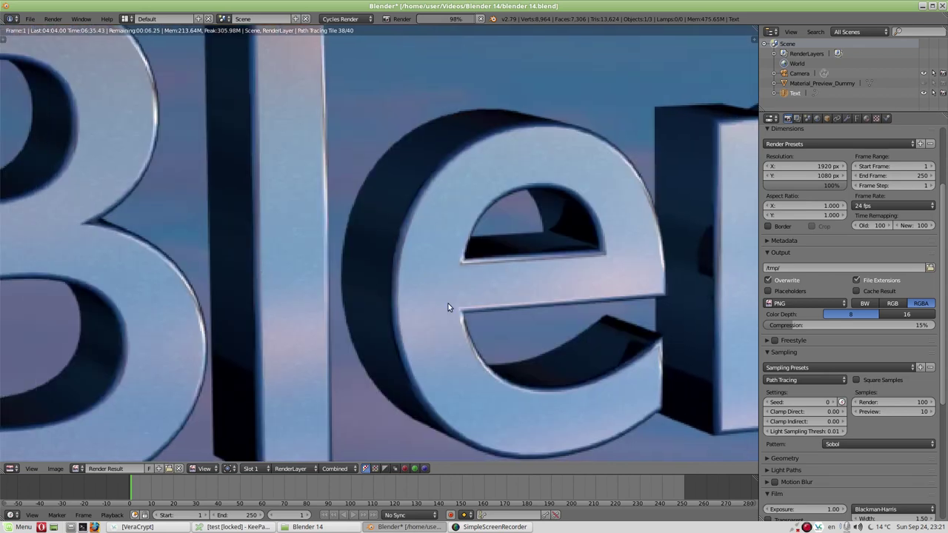
ctrl+scroll(170, 289, up, 3)
middle_drag(450, 282, 415, 283)
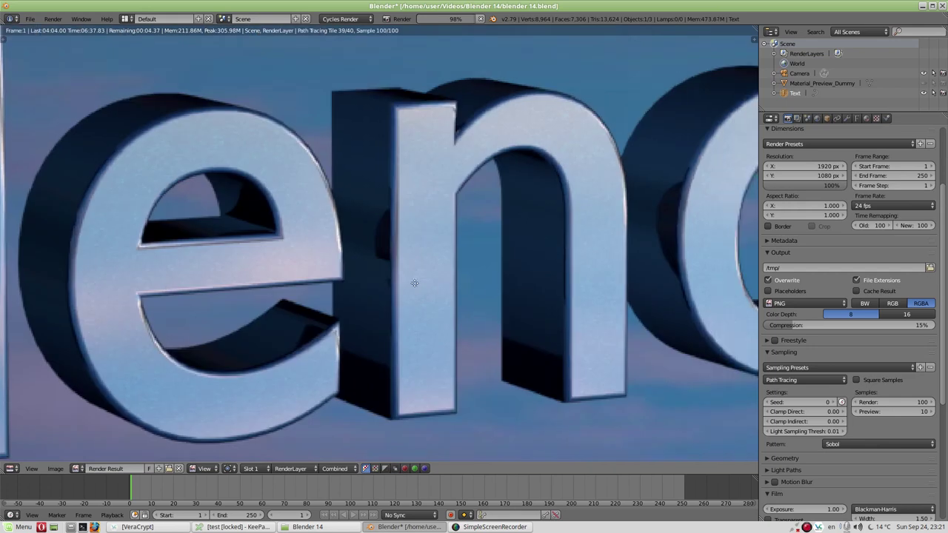
scroll(288, 282, up, 1)
ctrl+scroll(288, 282, up, 3)
ctrl+scroll(470, 273, up, 1)
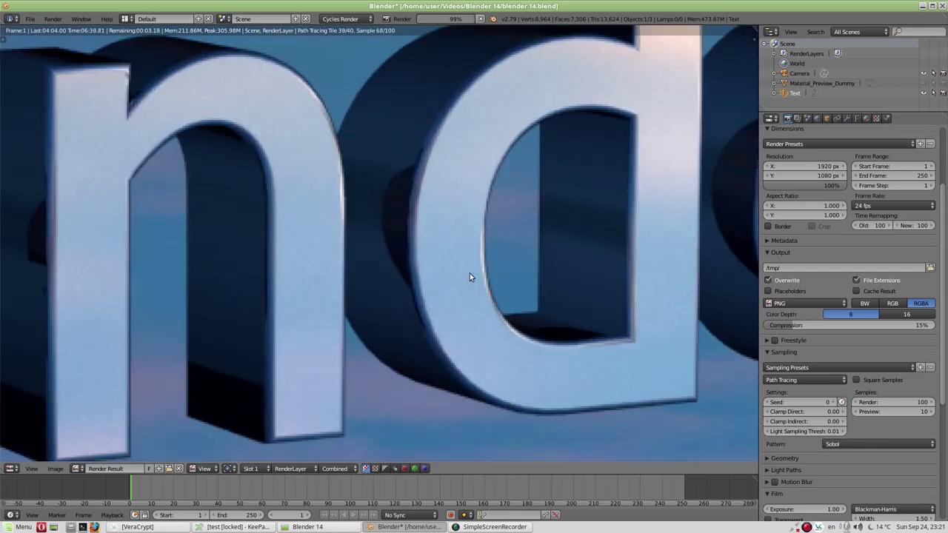
scroll(469, 273, up, 1)
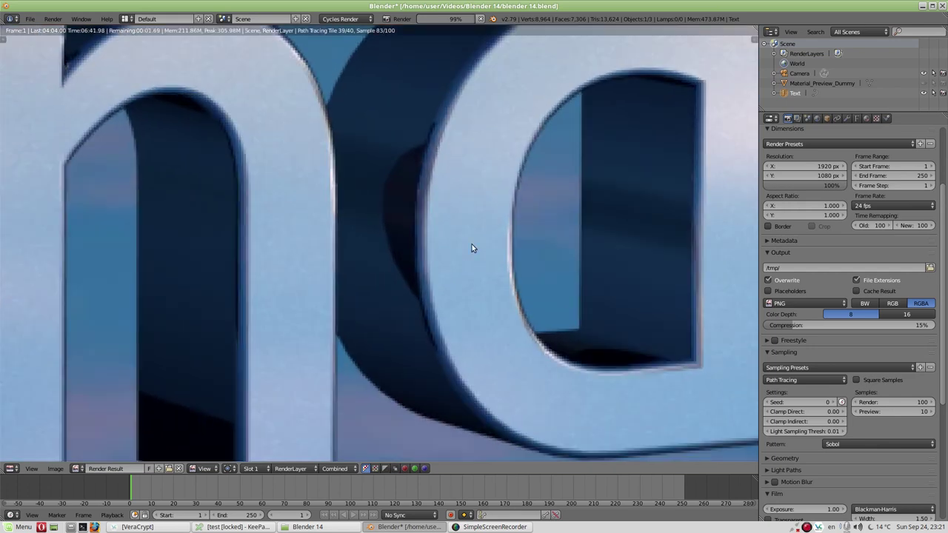
scroll(472, 248, up, 1)
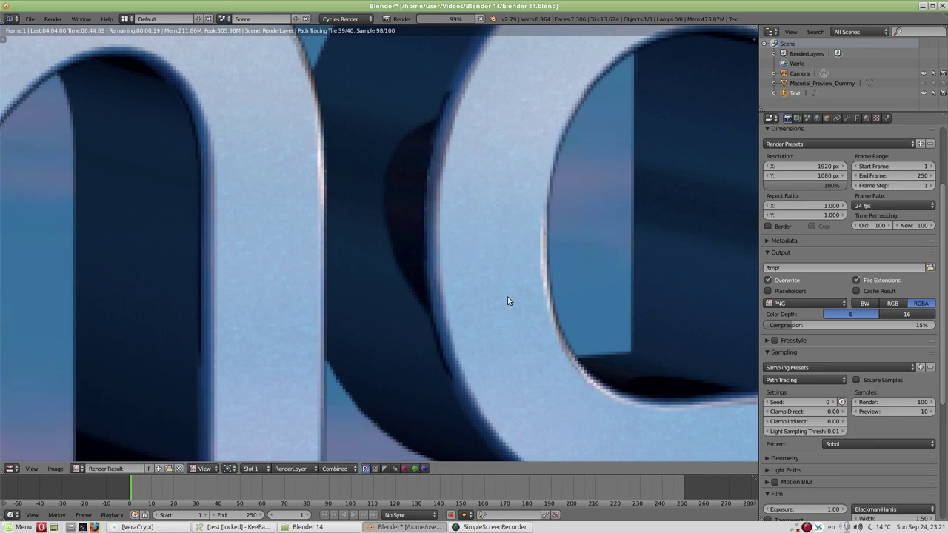
scroll(507, 301, down, 3)
scroll(416, 281, down, 2)
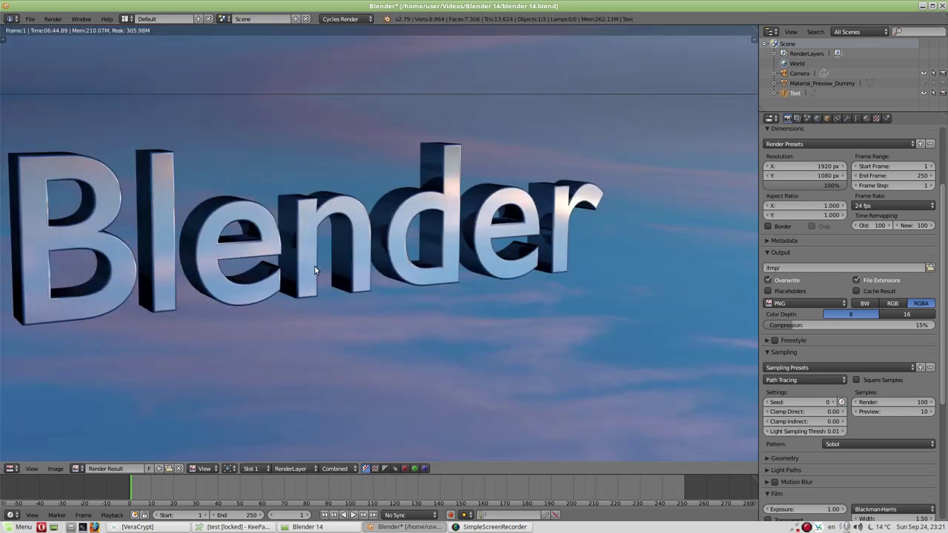
Zoom and pan the finished undenoised render to frame the whole 'Blender' word.
middle_drag(315, 271, 457, 313)
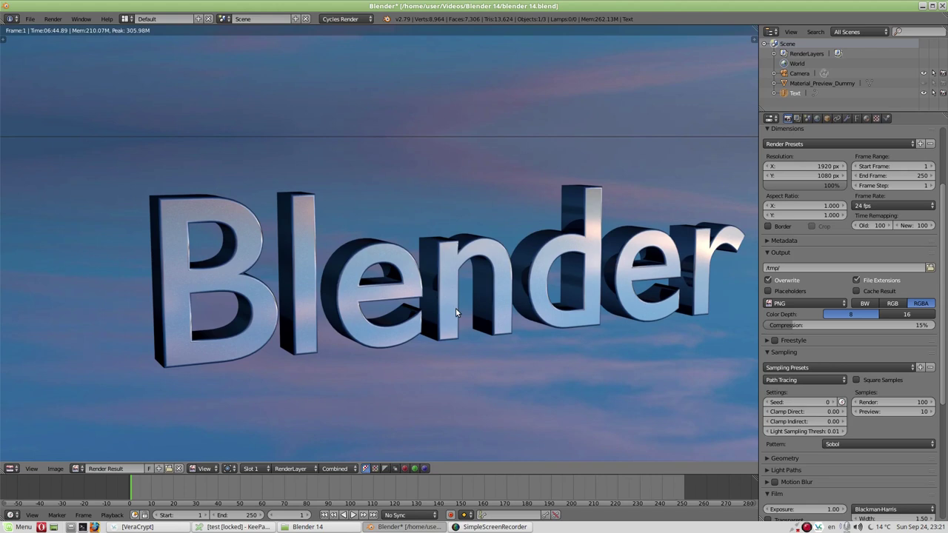
scroll(456, 311, down, 1)
scroll(456, 312, up, 1)
scroll(456, 312, up, 1)
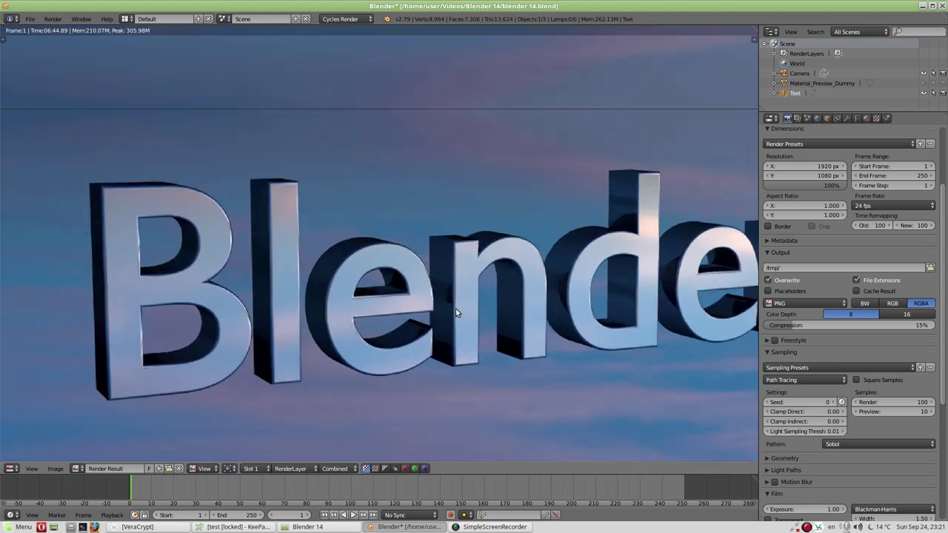
middle_drag(456, 311, 420, 272)
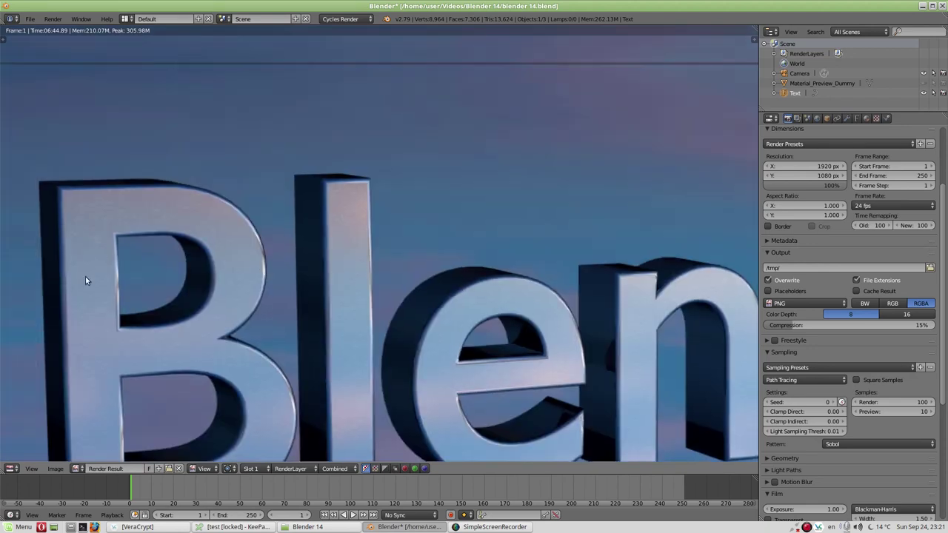
Save the undenoised render as render5.png in the Blender 14 folder and exit the render view.
click(52, 469)
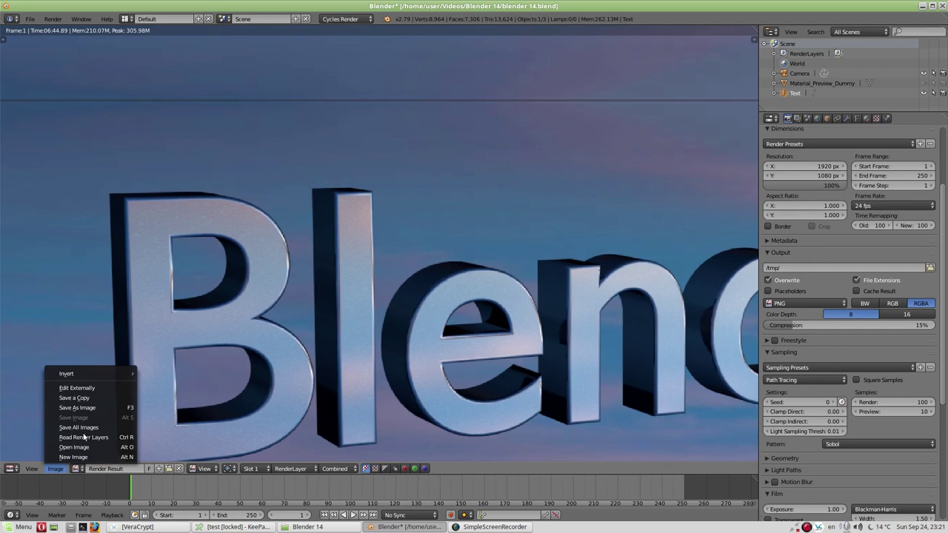
click(90, 408)
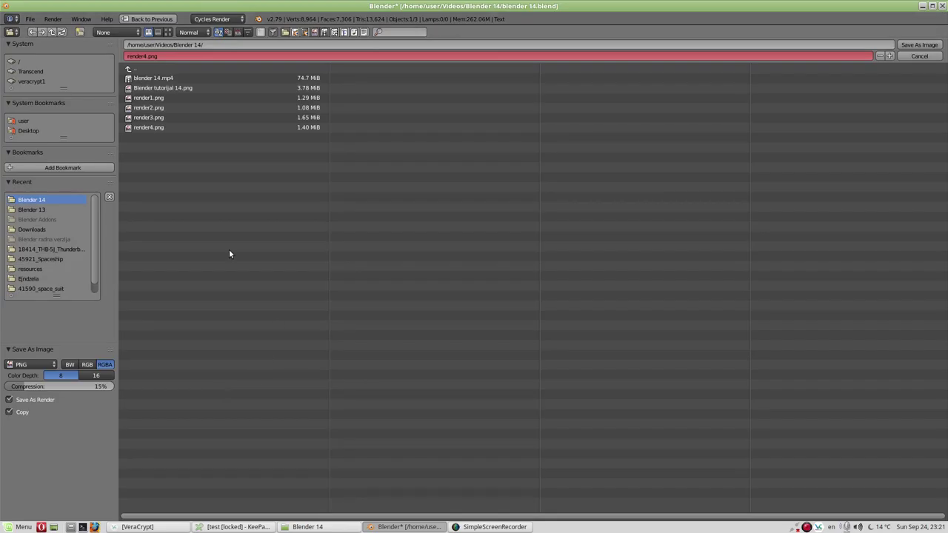
click(143, 56)
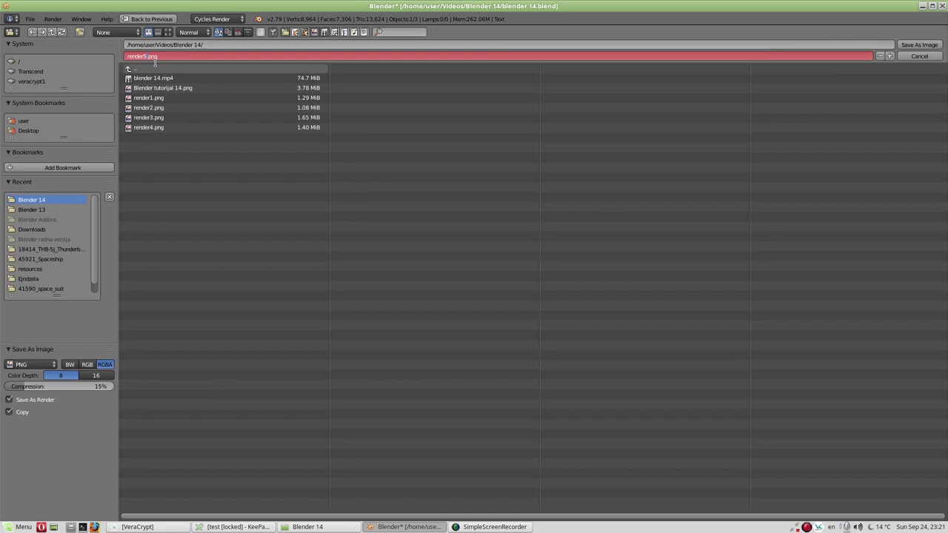
key(KP_Add)
click(918, 45)
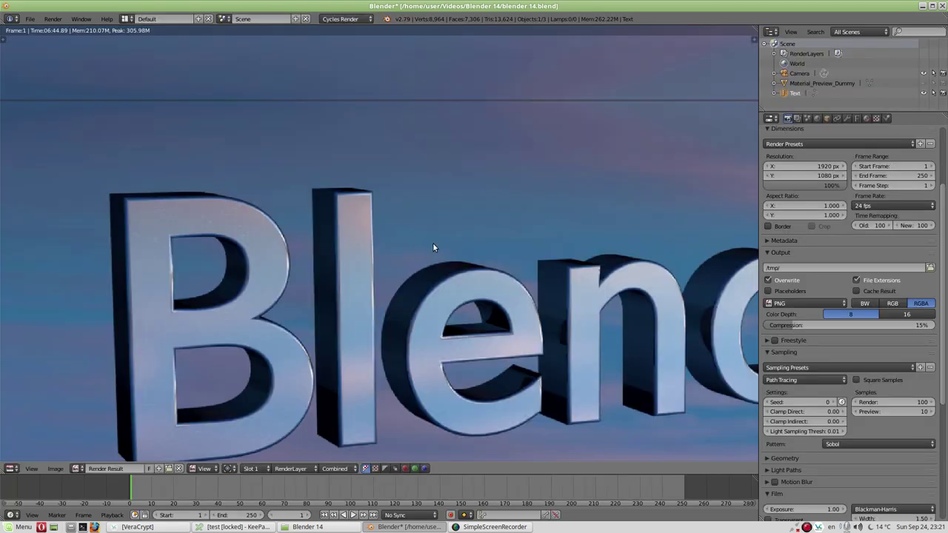
key(Escape)
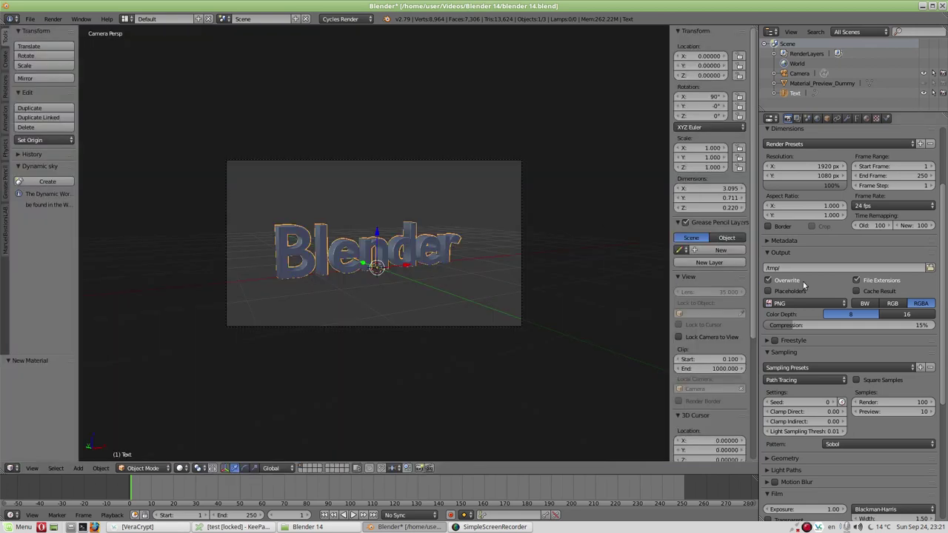
Enable Denoising in the Render Layers settings and render frame 1 with F12.
click(808, 118)
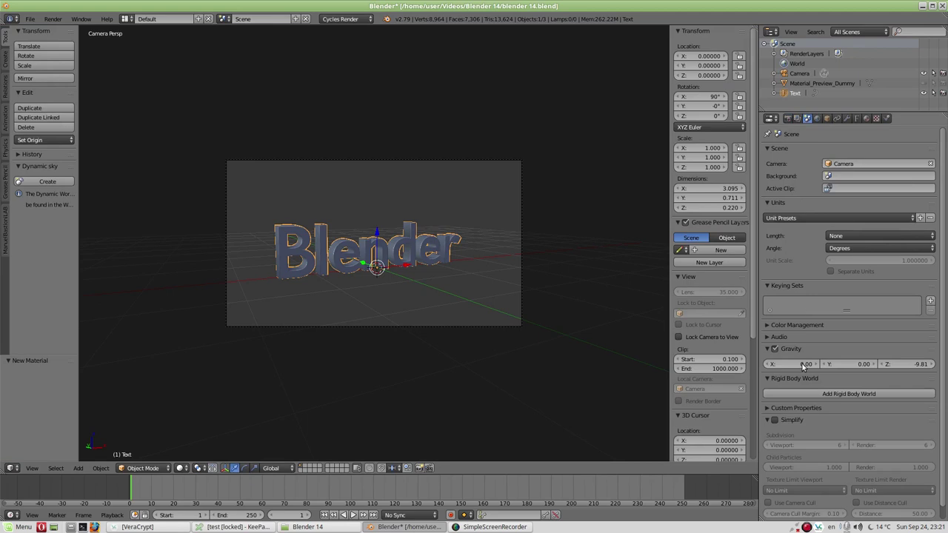
click(797, 118)
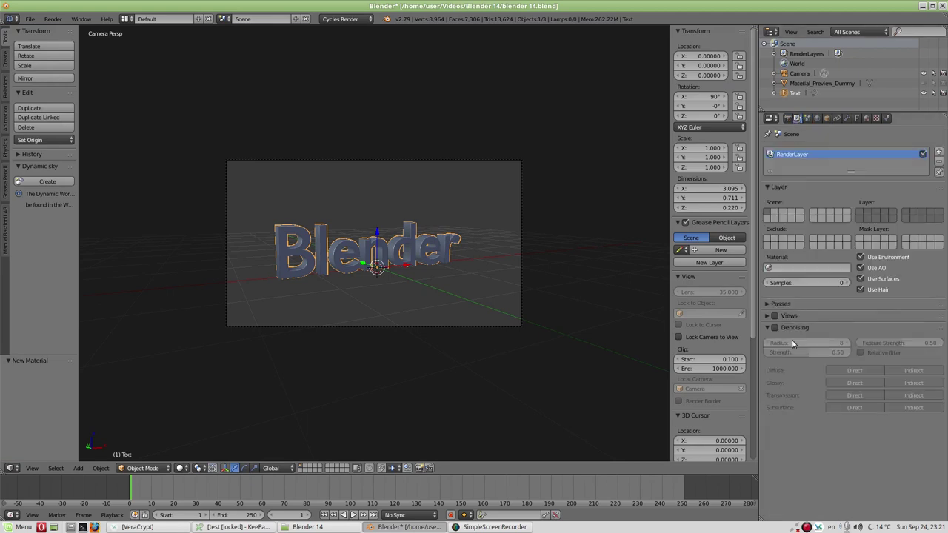
click(775, 327)
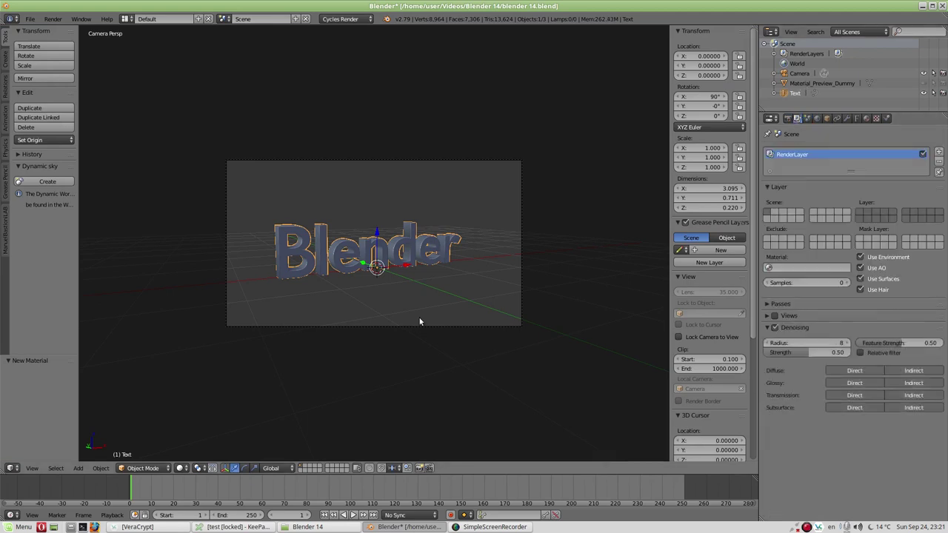
key(F12)
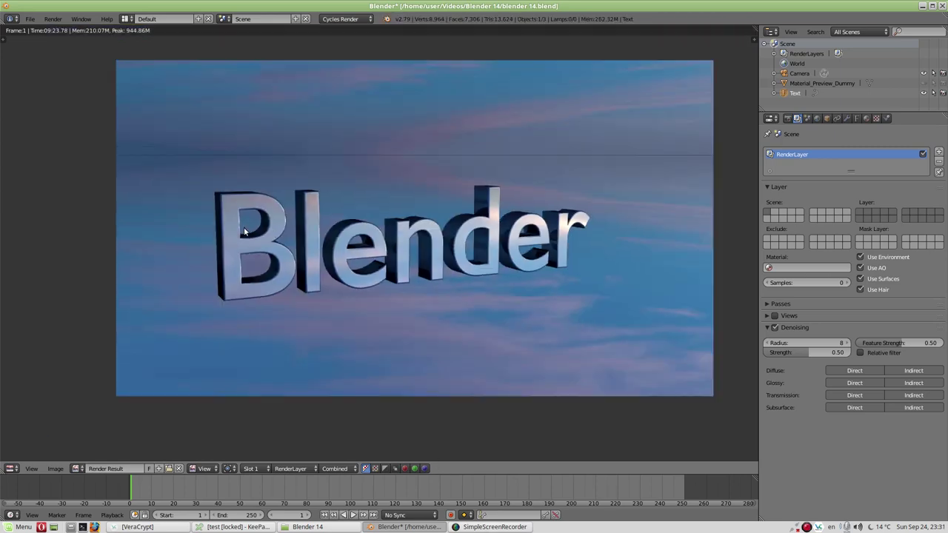
Zoom into the denoised render and pan across the 'Blender' letters to check the denoising.
scroll(244, 230, up, 4)
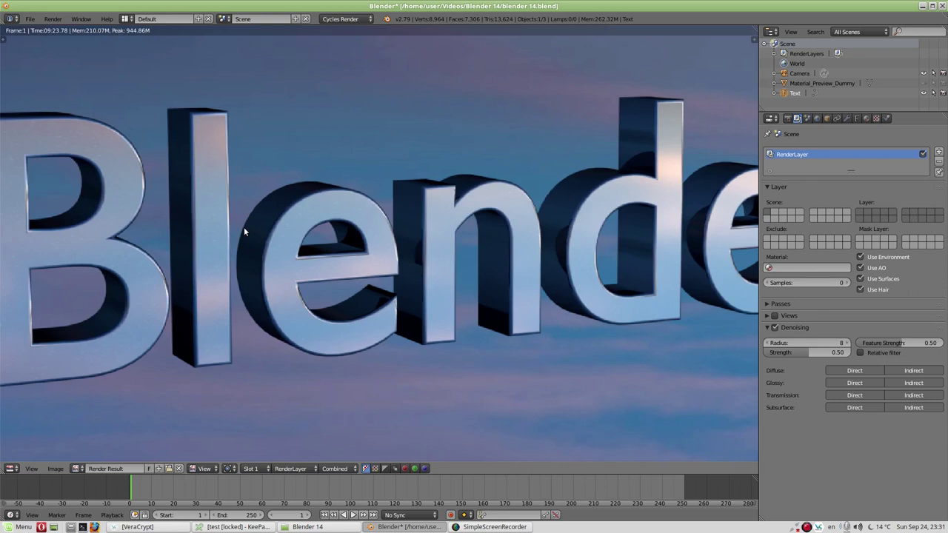
scroll(244, 229, up, 2)
middle_drag(314, 254, 241, 272)
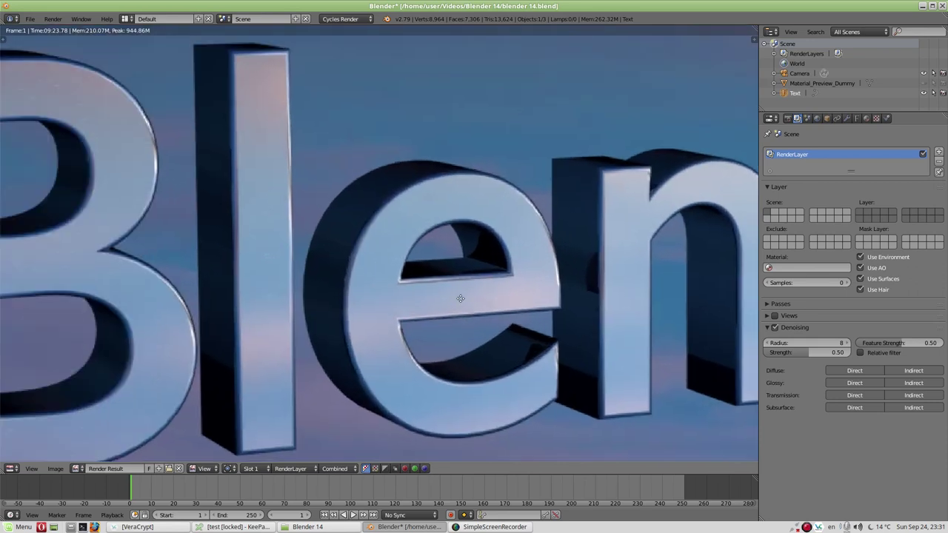
middle_drag(402, 275, 249, 158)
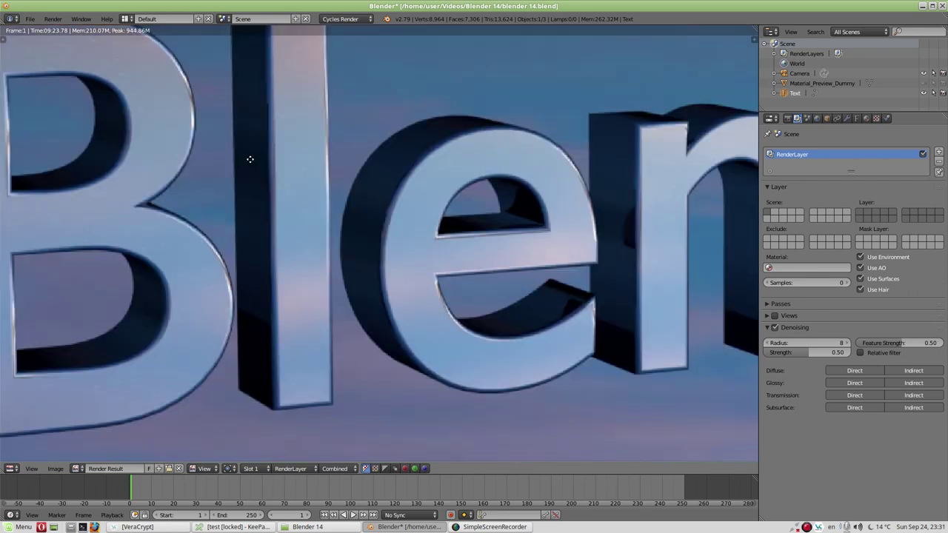
middle_drag(478, 217, 106, 218)
mouse_move(726, 200)
middle_down()
mouse_move(415, 203)
mouse_move(183, 299)
mouse_move(461, 299)
middle_up()
middle_drag(103, 300, 231, 304)
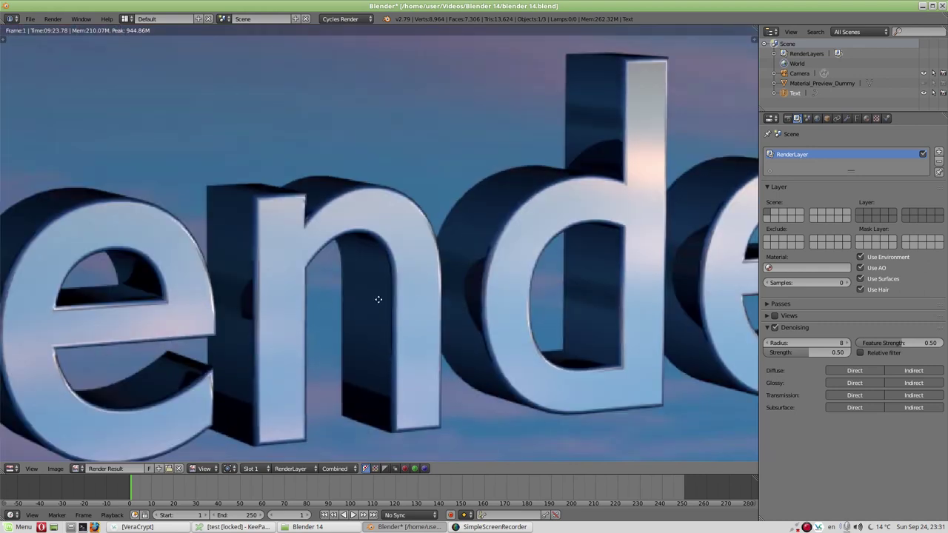
middle_drag(376, 298, 511, 299)
middle_drag(311, 300, 459, 303)
middle_drag(185, 193, 301, 196)
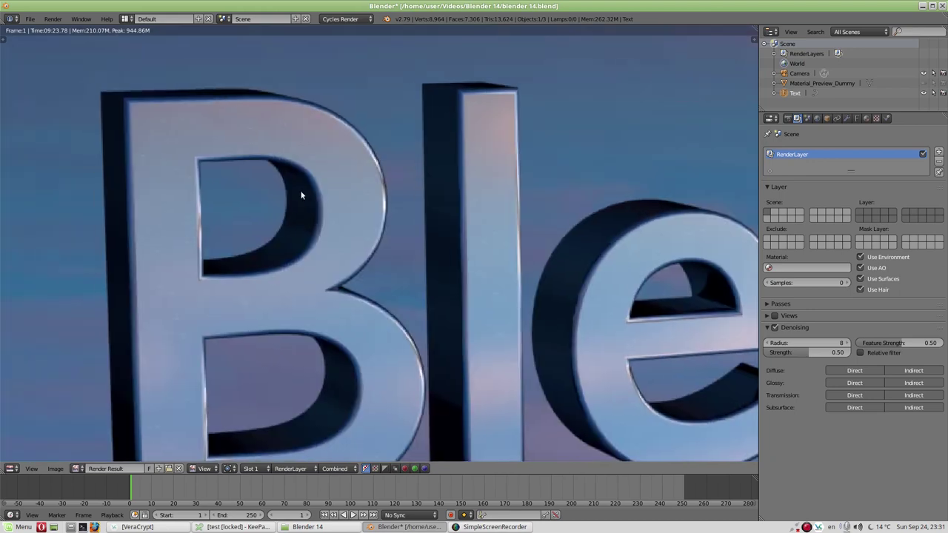
Zoom in and back out on the denoised render, then bring up the Image menu.
scroll(248, 128, up, 2)
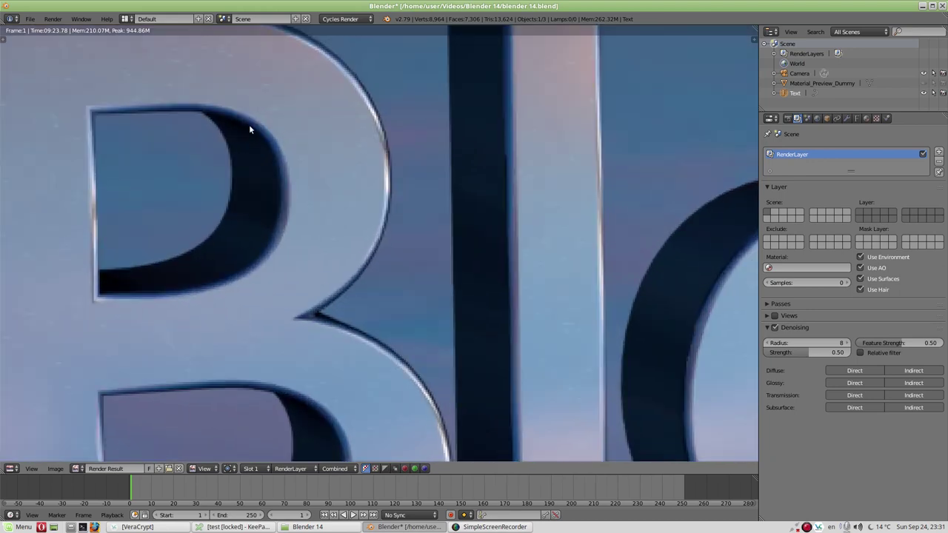
scroll(324, 178, up, 2)
scroll(266, 198, down, 3)
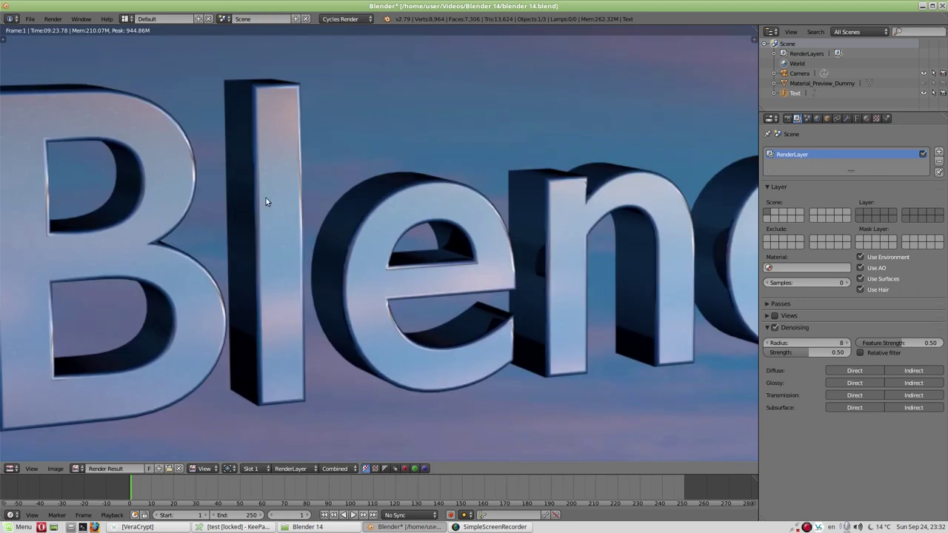
scroll(260, 129, up, 1)
scroll(477, 318, up, 1)
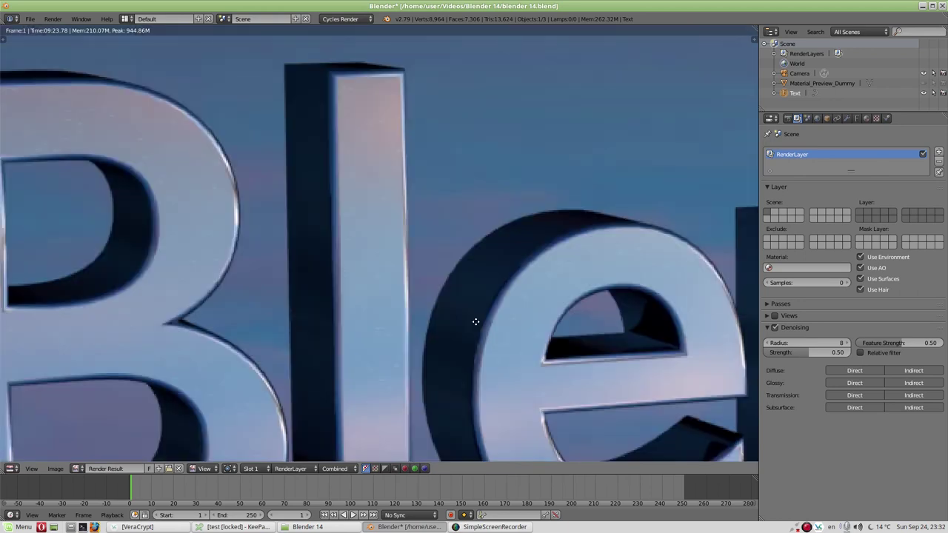
scroll(356, 231, up, 1)
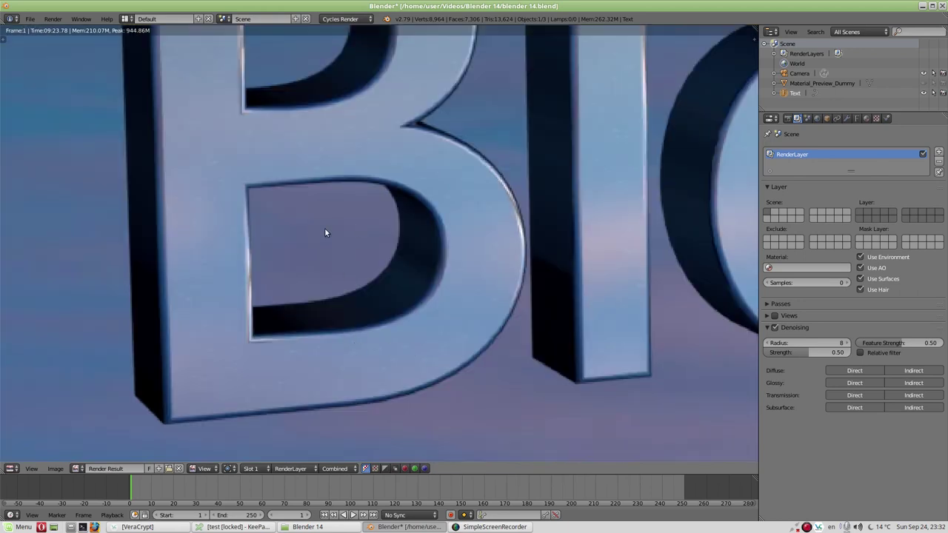
scroll(324, 232, down, 3)
scroll(474, 211, down, 1)
ctrl+scroll(444, 215, right, 5)
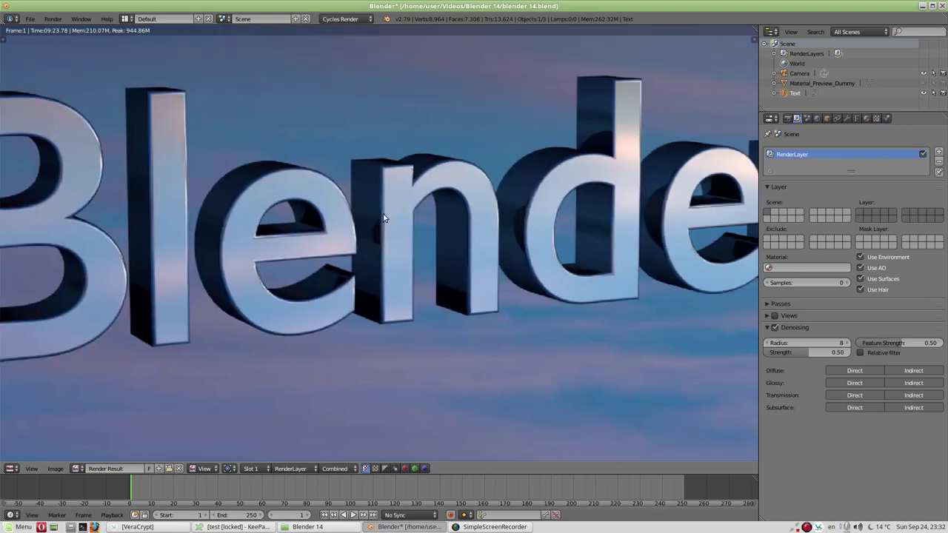
scroll(389, 212, down, 2)
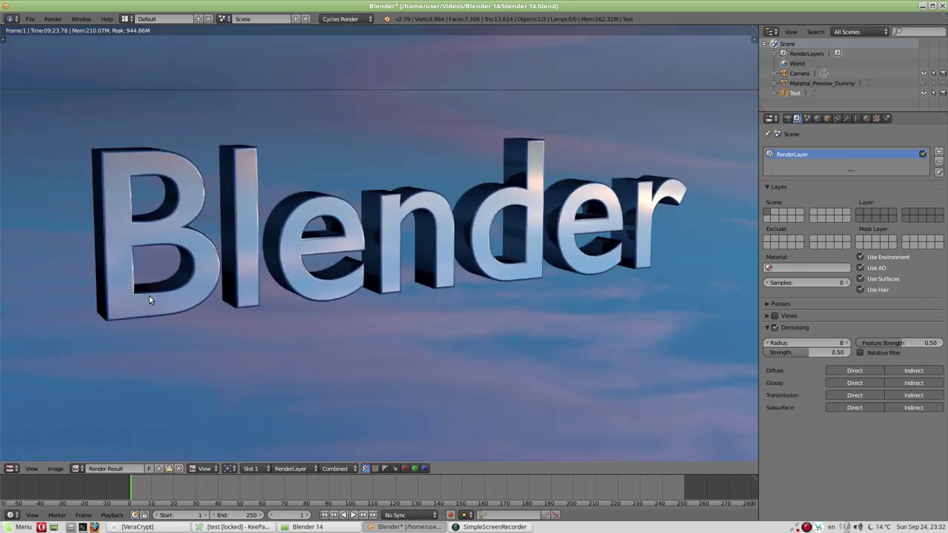
scroll(149, 297, down, 2)
click(57, 469)
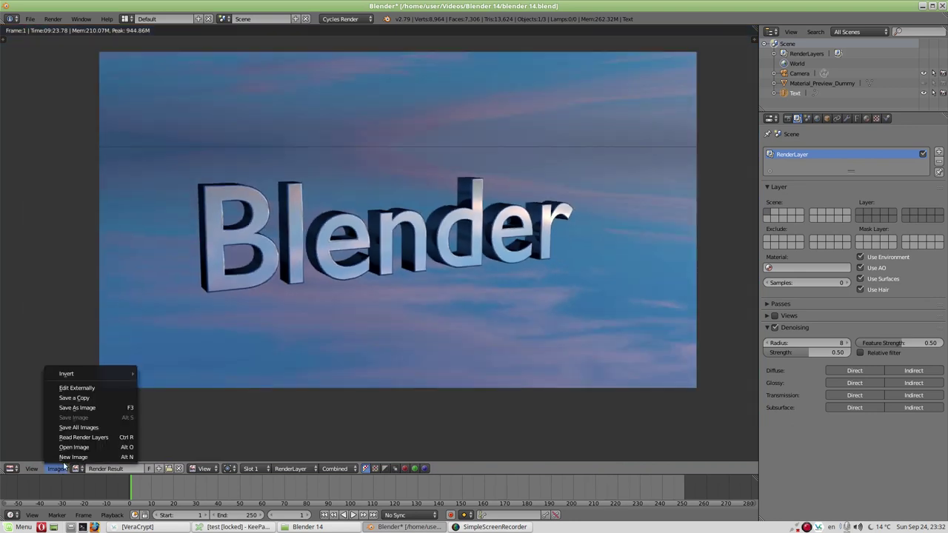
Save the denoised render as render6.png in the Blender 14 folder.
click(87, 409)
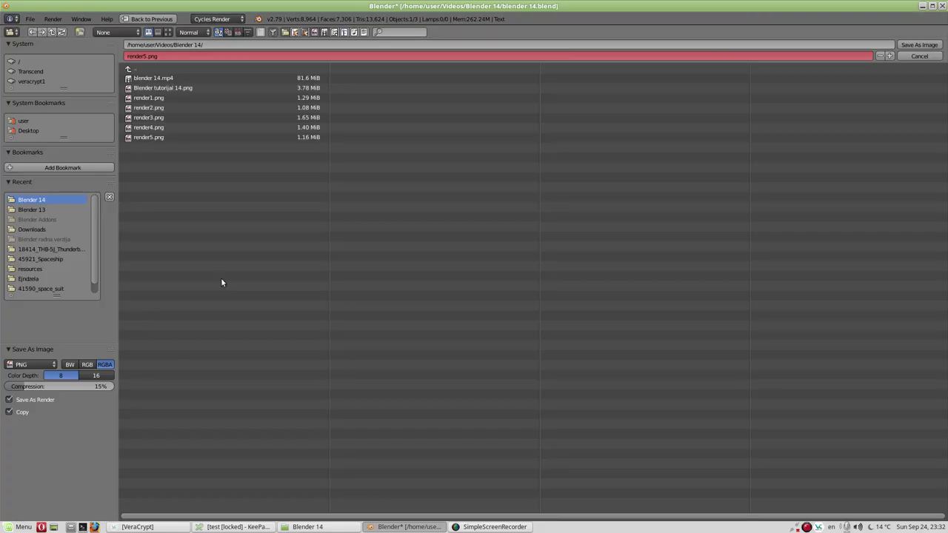
click(141, 56)
click(154, 70)
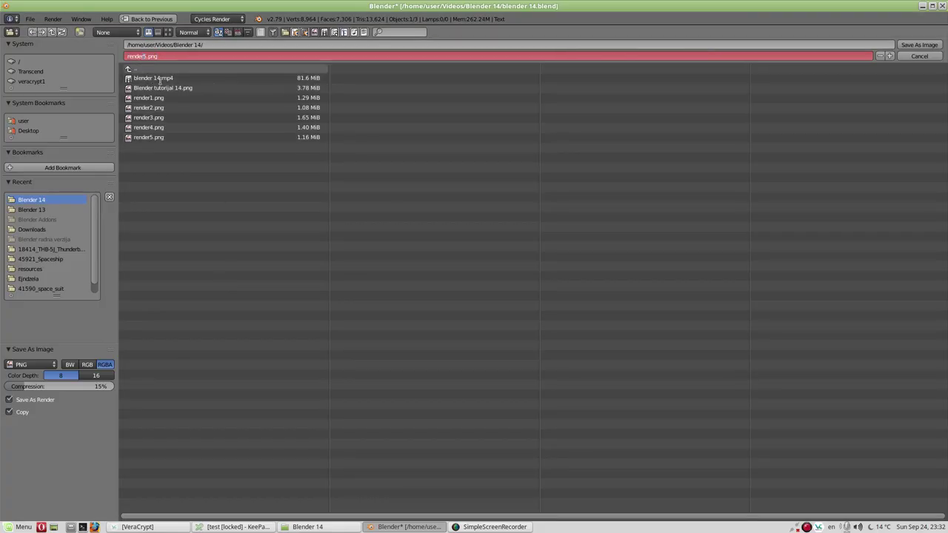
key(BackSpace)
text(6)
key(Return)
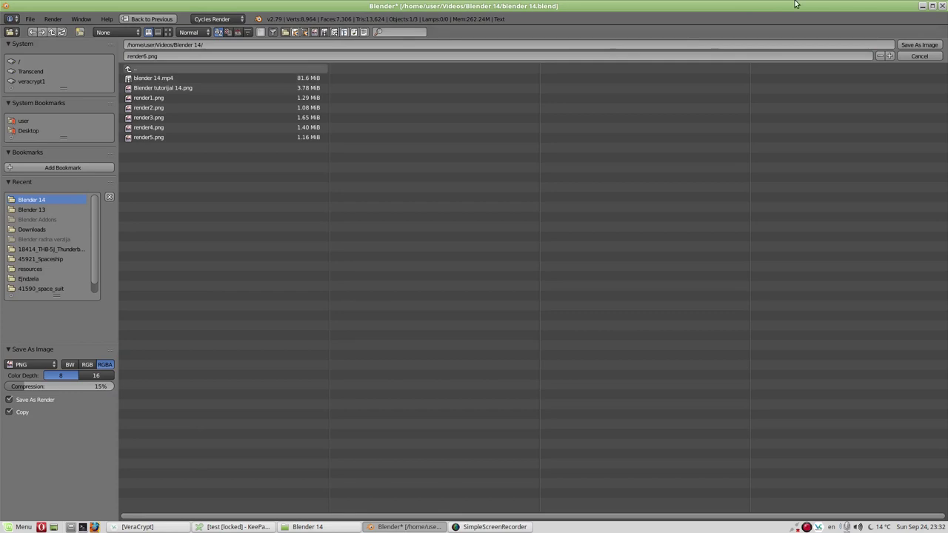
click(920, 45)
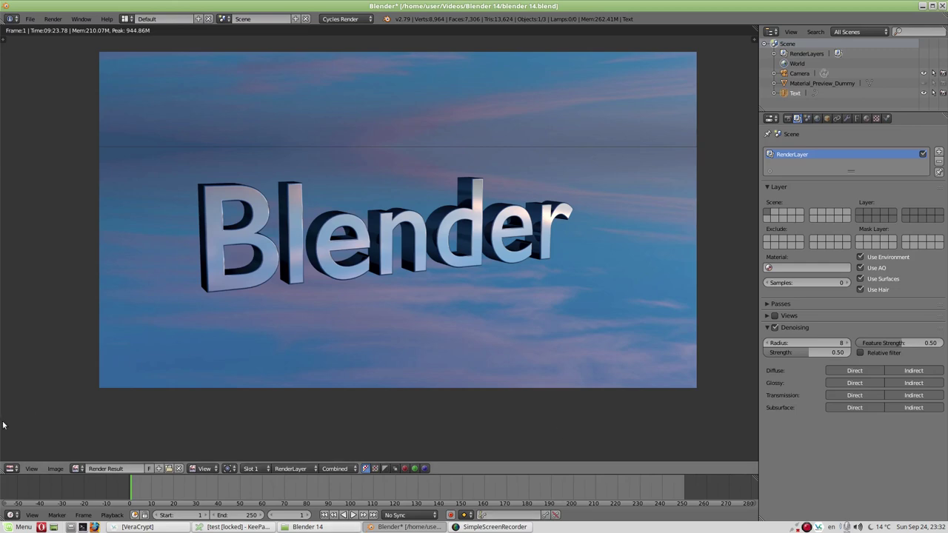
Switch the render area from Image Editor back to 3D View and save blender 14.blend.
click(15, 469)
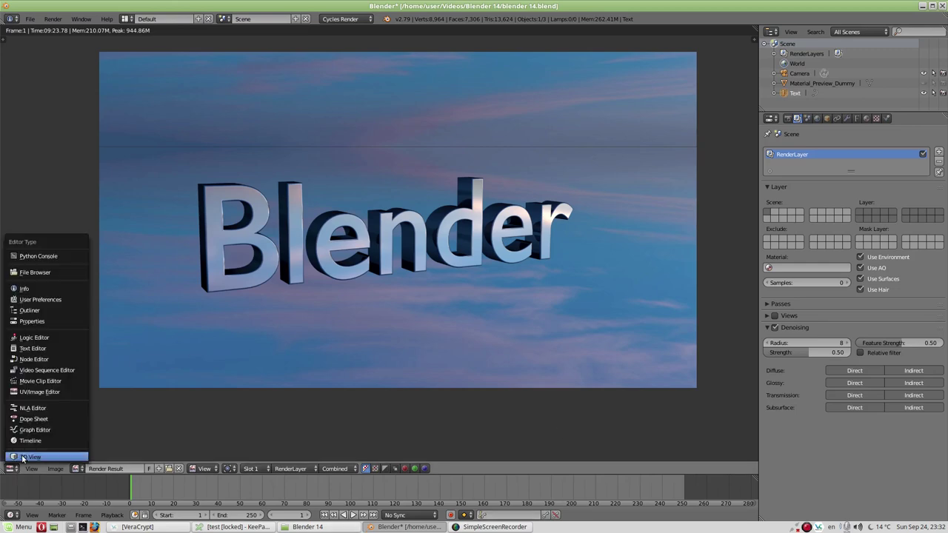
click(23, 458)
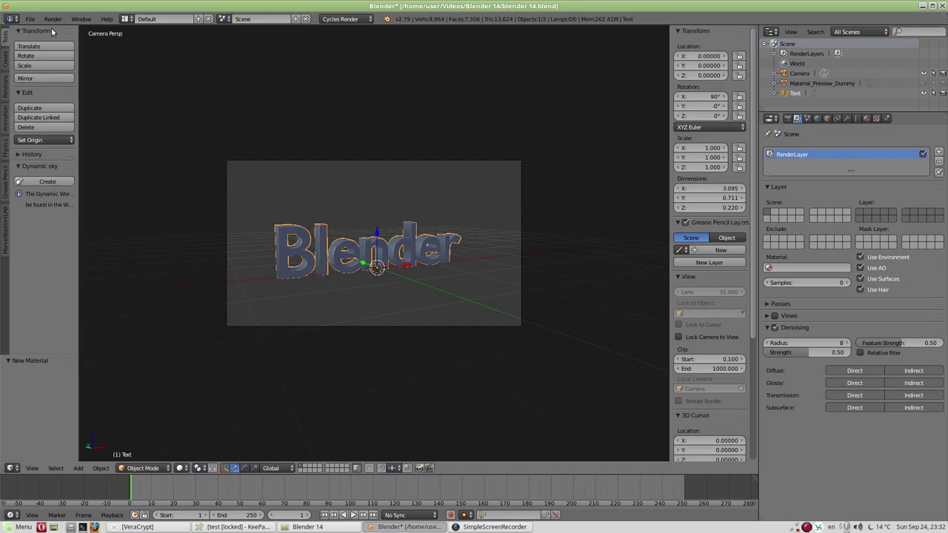
click(31, 19)
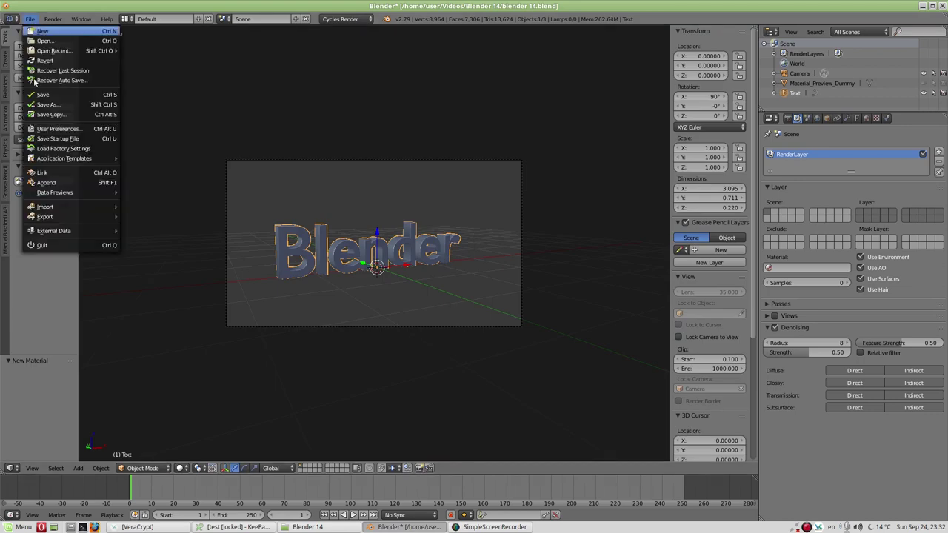
click(42, 94)
Open render1.png and render2.png from the Blender 14 folder in two side-by-side viewer windows.
click(307, 527)
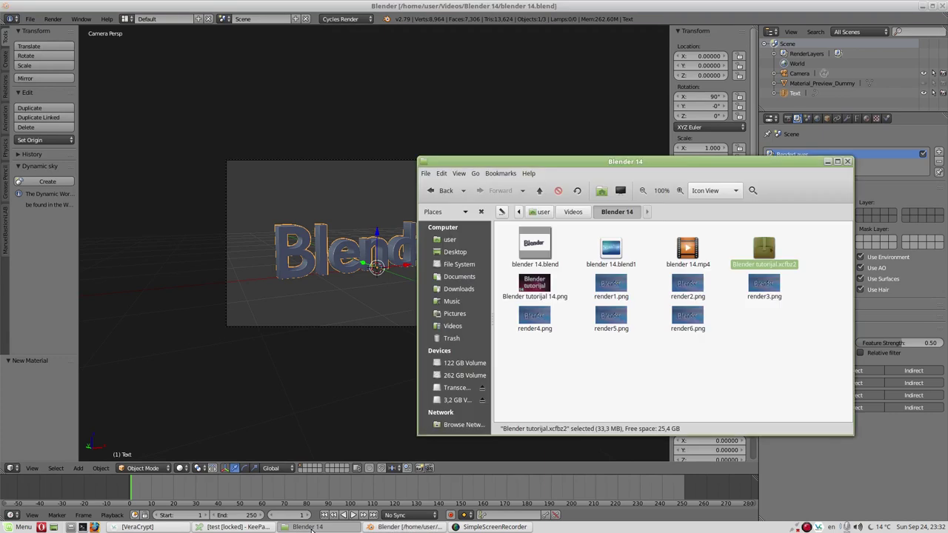
click(638, 386)
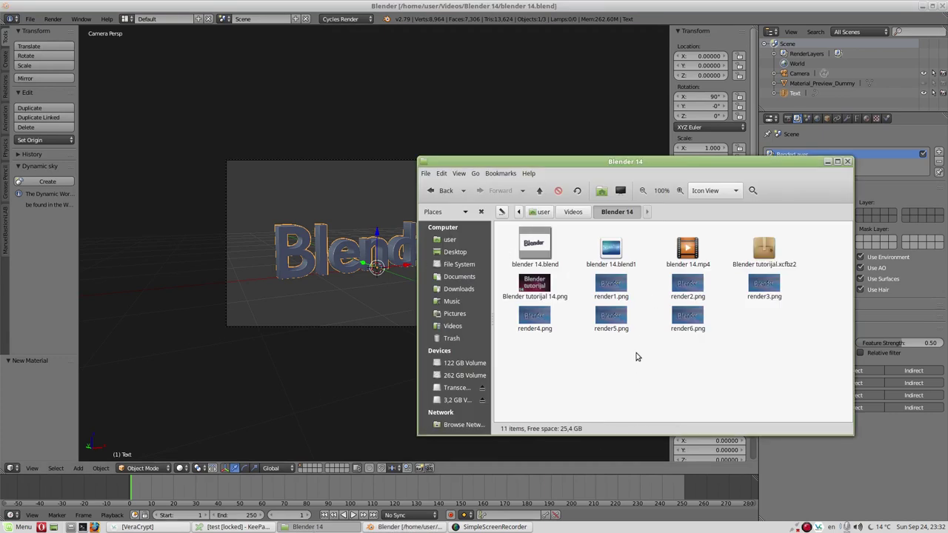
double_click(620, 286)
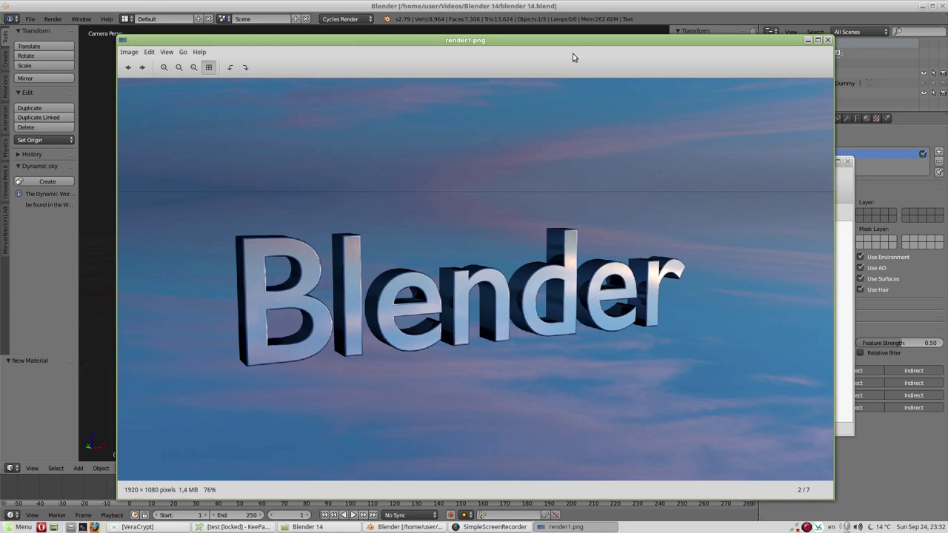
drag(573, 58, 387, 50)
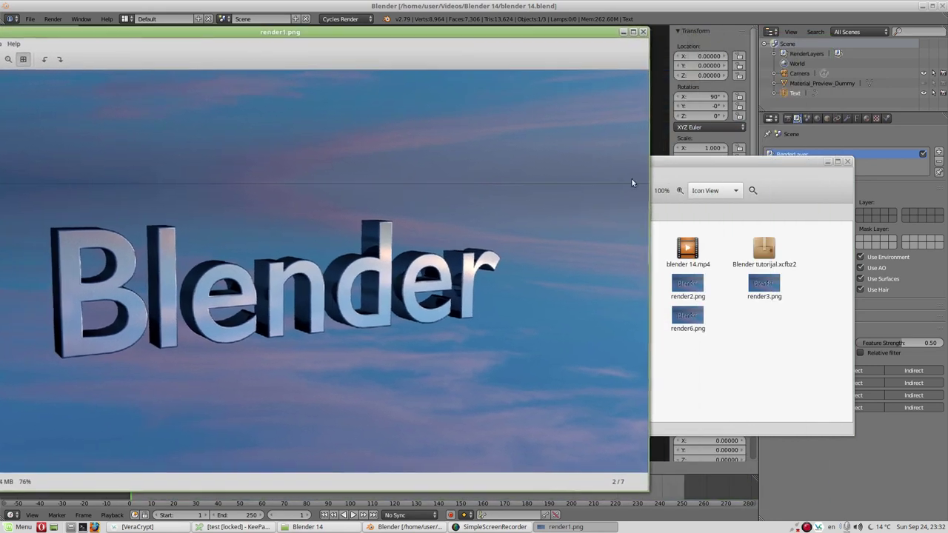
click(699, 169)
double_click(688, 284)
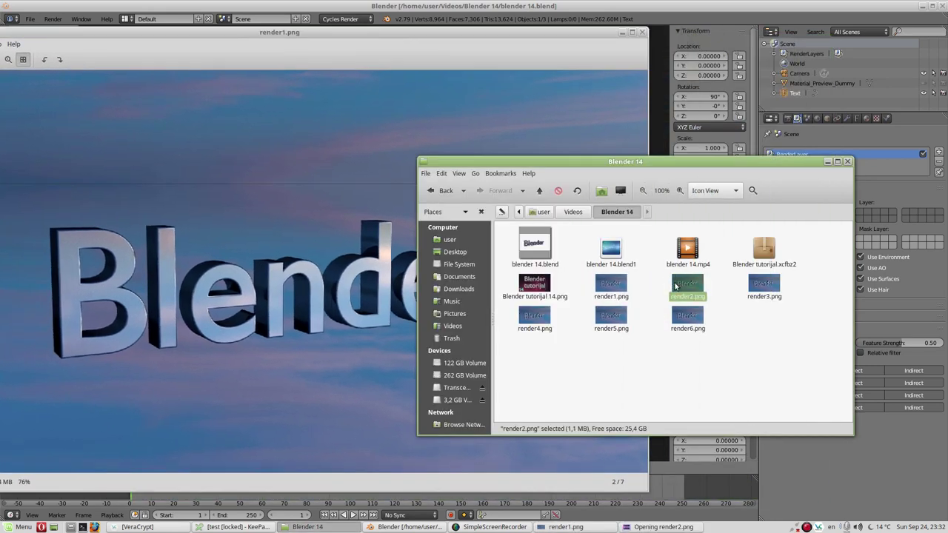
drag(377, 42, 507, 37)
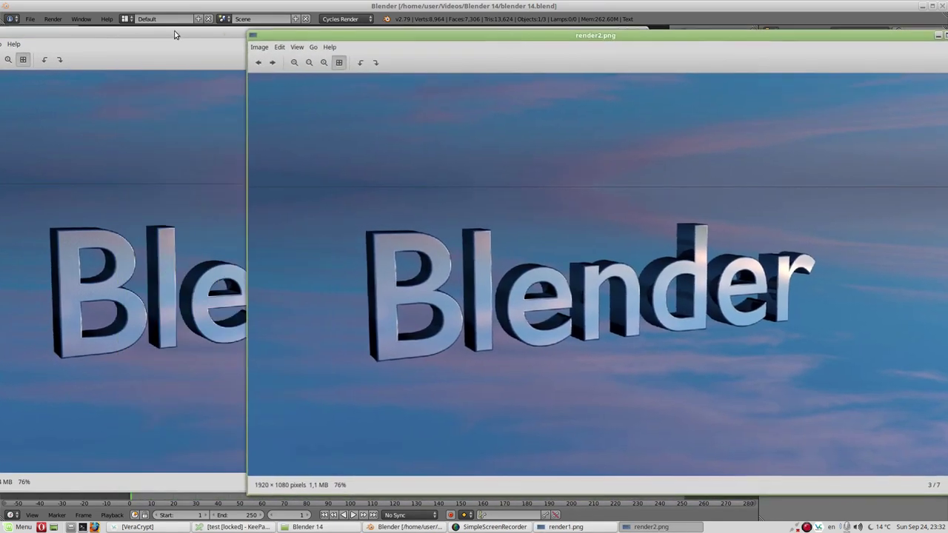
Zoom into render1.png and render2.png and pan both to the 'Ble' letters.
click(160, 32)
scroll(95, 241, up, 1)
scroll(84, 240, up, 1)
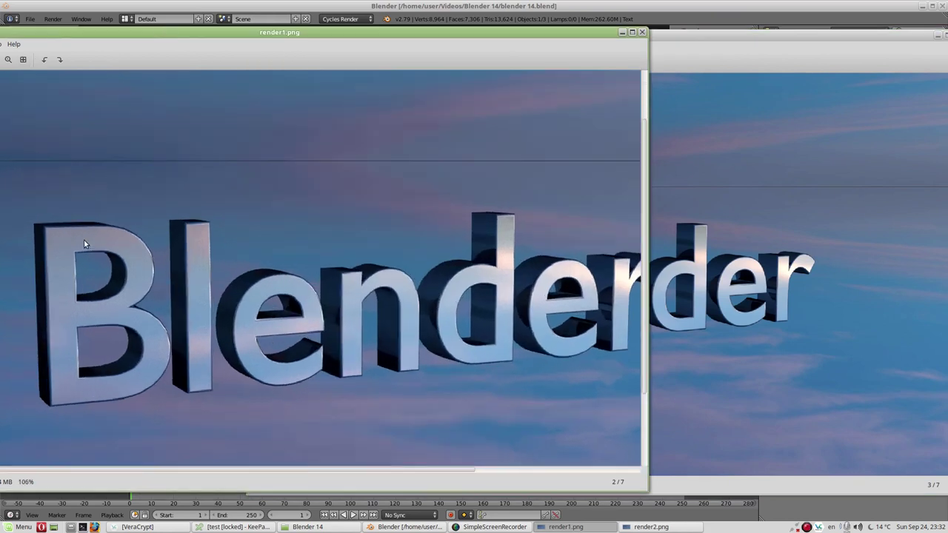
scroll(93, 245, up, 1)
scroll(106, 251, up, 1)
scroll(105, 252, up, 1)
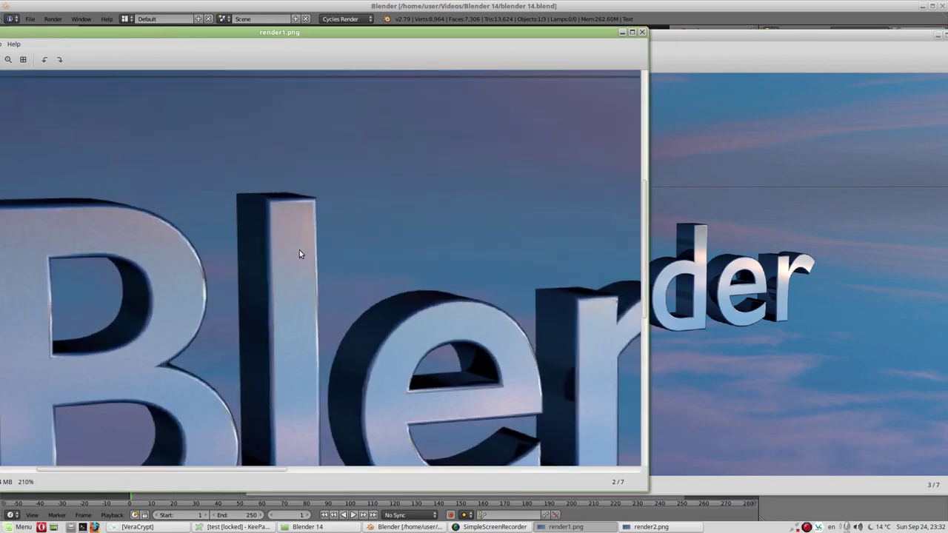
scroll(724, 263, up, 1)
scroll(723, 263, up, 2)
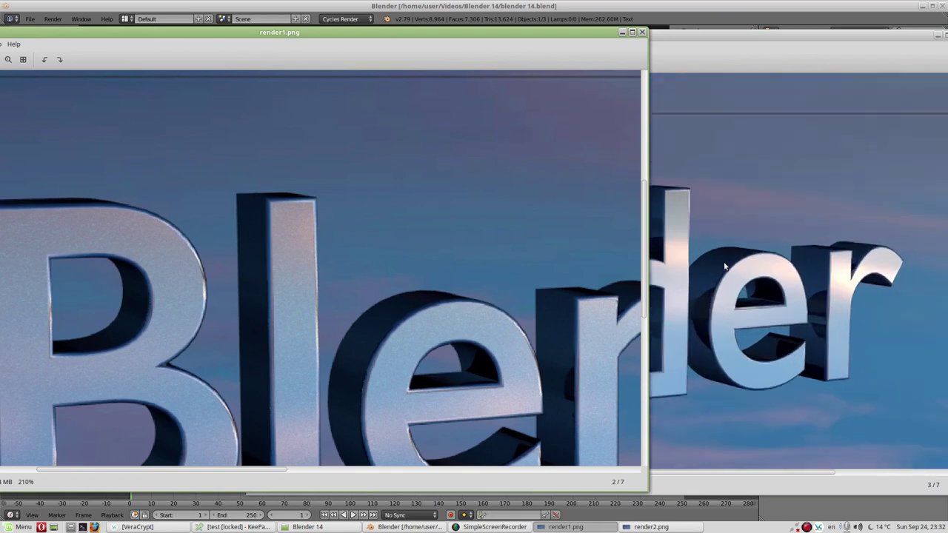
scroll(724, 263, up, 2)
scroll(724, 263, up, 1)
scroll(724, 266, up, 1)
mouse_move(803, 288)
mouse_down()
mouse_move(434, 288)
mouse_move(550, 267)
mouse_up()
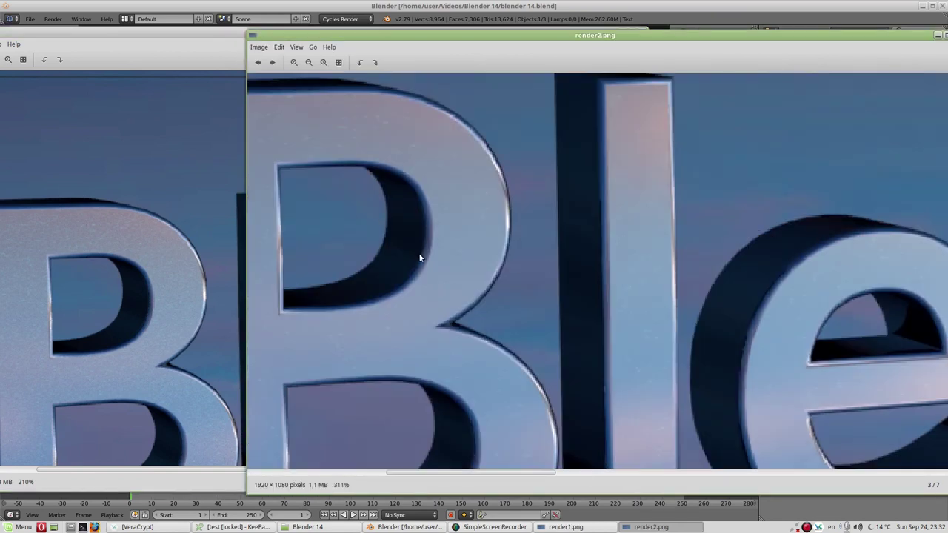
scroll(179, 221, up, 1)
scroll(412, 219, down, 2)
scroll(413, 222, down, 4)
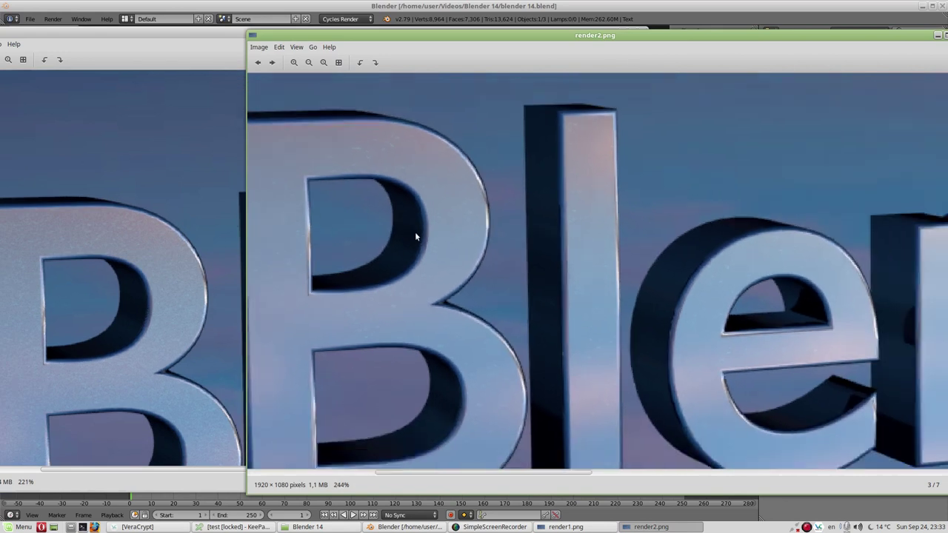
scroll(414, 232, down, 5)
scroll(132, 238, up, 1)
scroll(132, 238, up, 1)
mouse_move(139, 244)
mouse_down()
mouse_move(152, 142)
mouse_move(147, 157)
mouse_move(146, 146)
mouse_up()
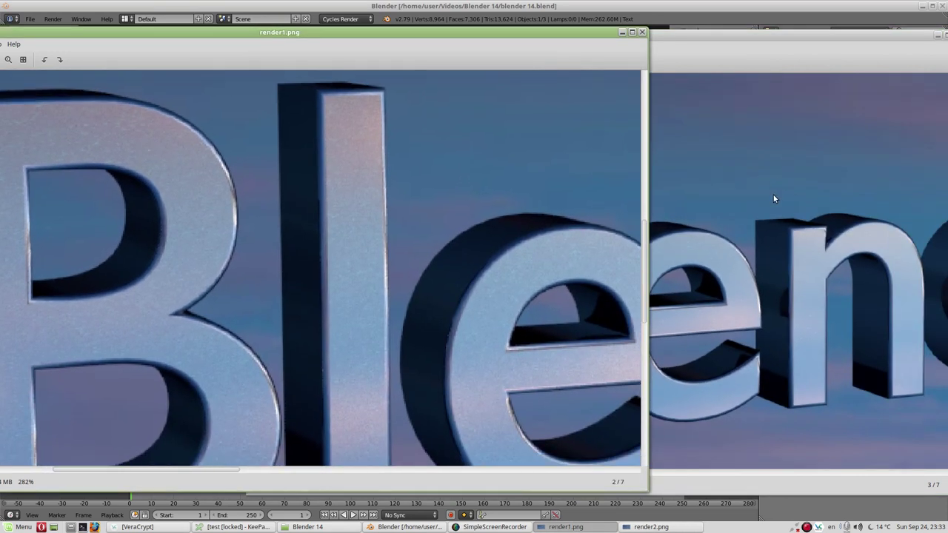
scroll(773, 195, down, 1)
scroll(774, 195, up, 1)
scroll(773, 195, up, 1)
scroll(726, 252, up, 2)
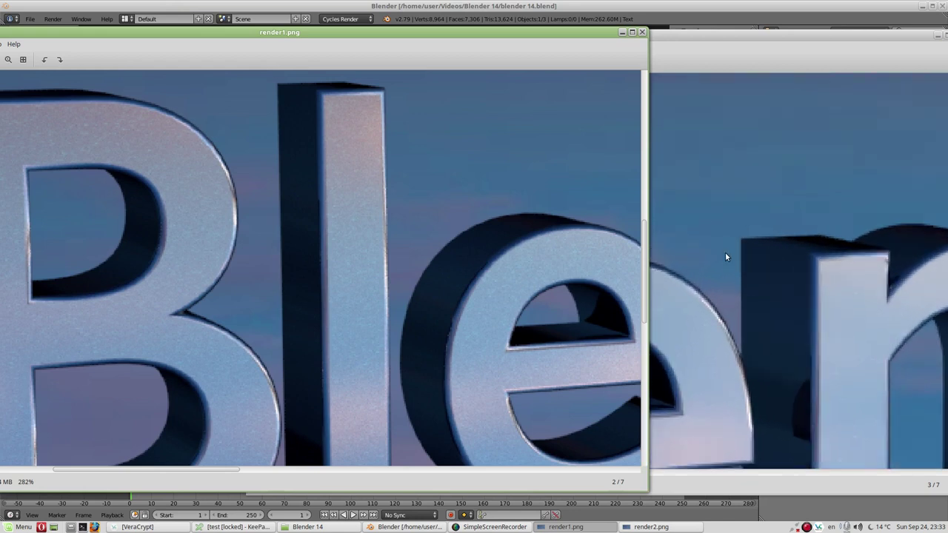
scroll(723, 252, up, 1)
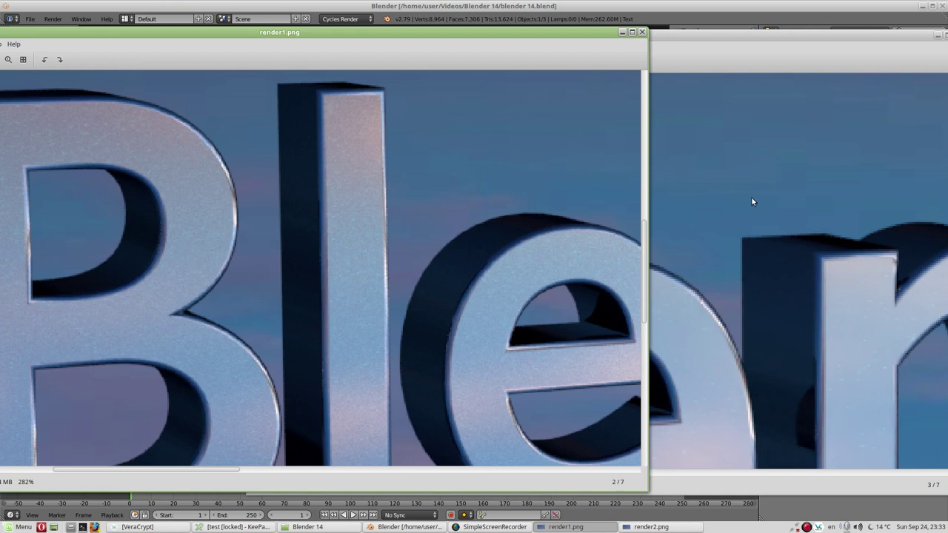
Pan render2.png and render1.png along the lettering to compare their noise.
click(679, 273)
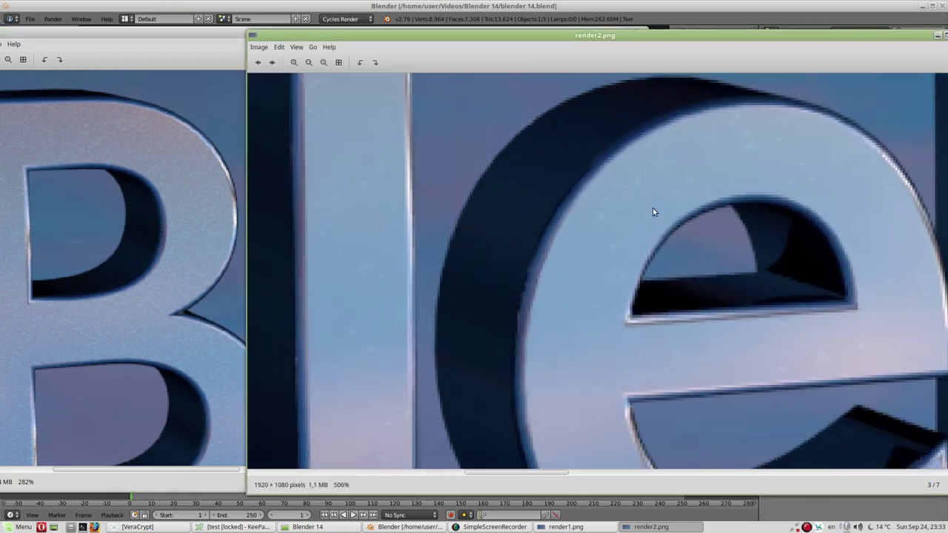
mouse_move(398, 229)
mouse_down()
mouse_move(777, 243)
mouse_move(253, 259)
mouse_up()
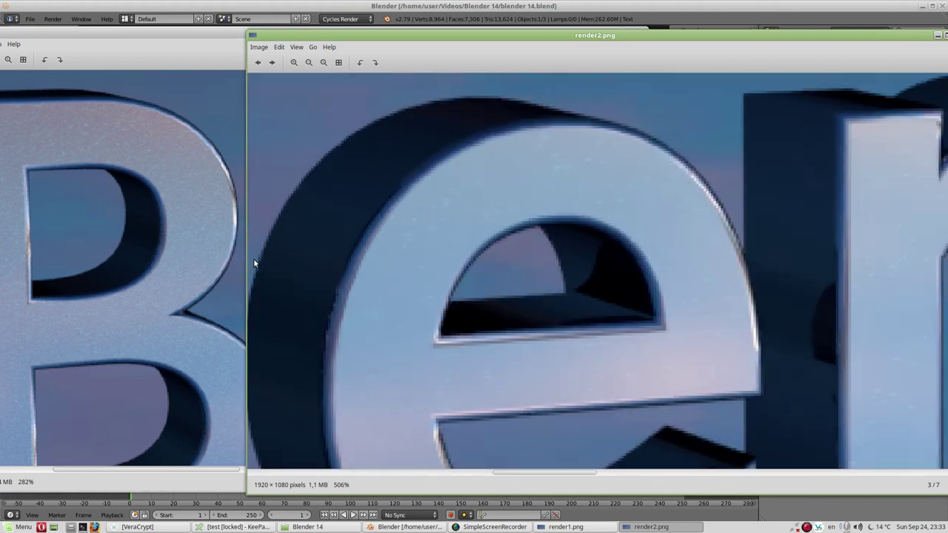
drag(739, 255, 361, 251)
drag(82, 235, 19, 227)
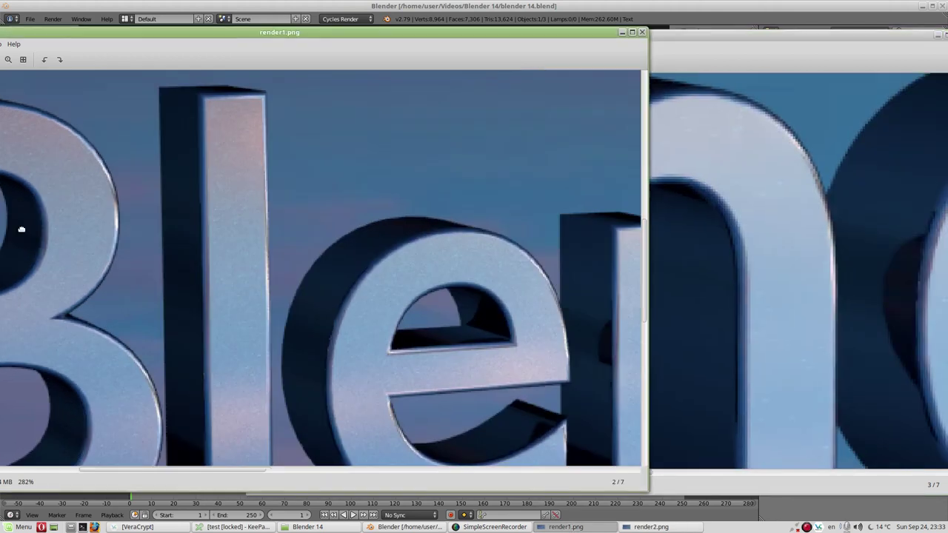
drag(415, 230, 370, 227)
drag(637, 214, 296, 201)
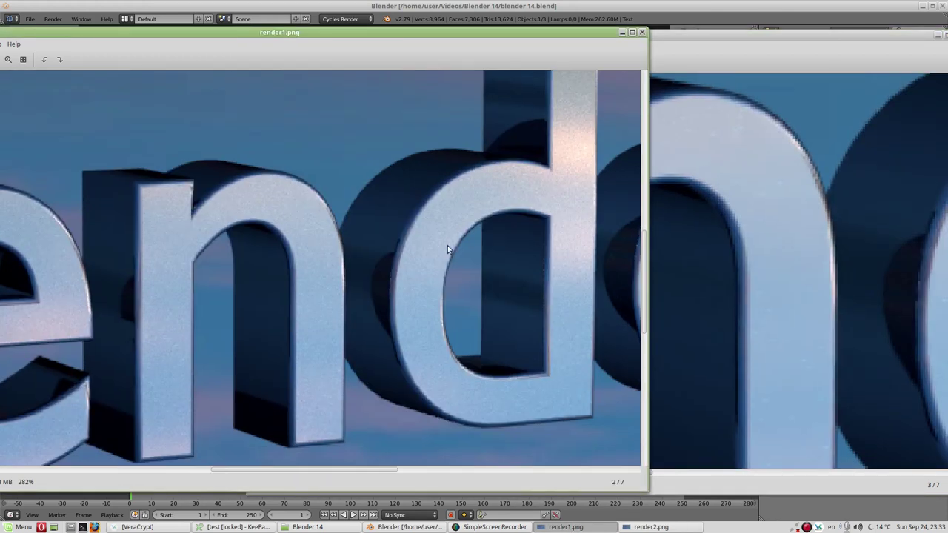
scroll(839, 235, down, 2)
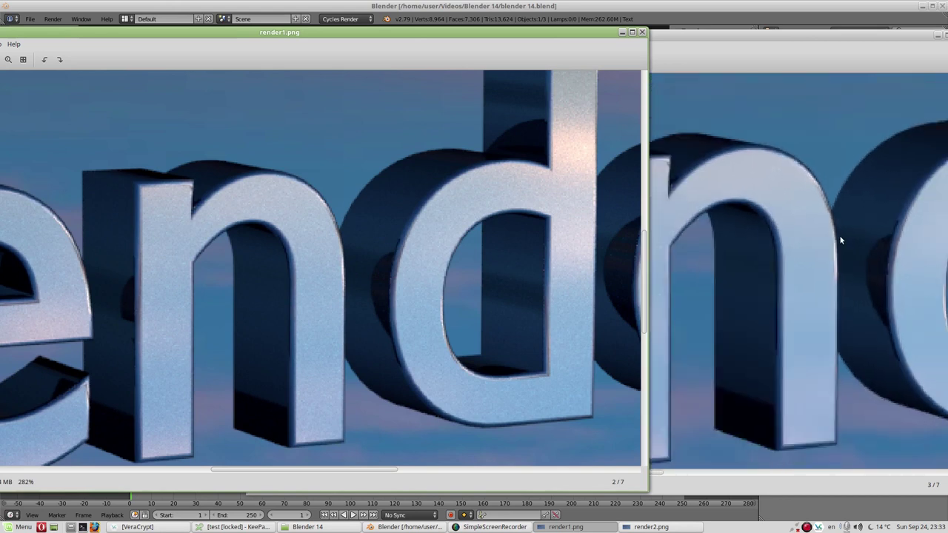
scroll(840, 235, down, 1)
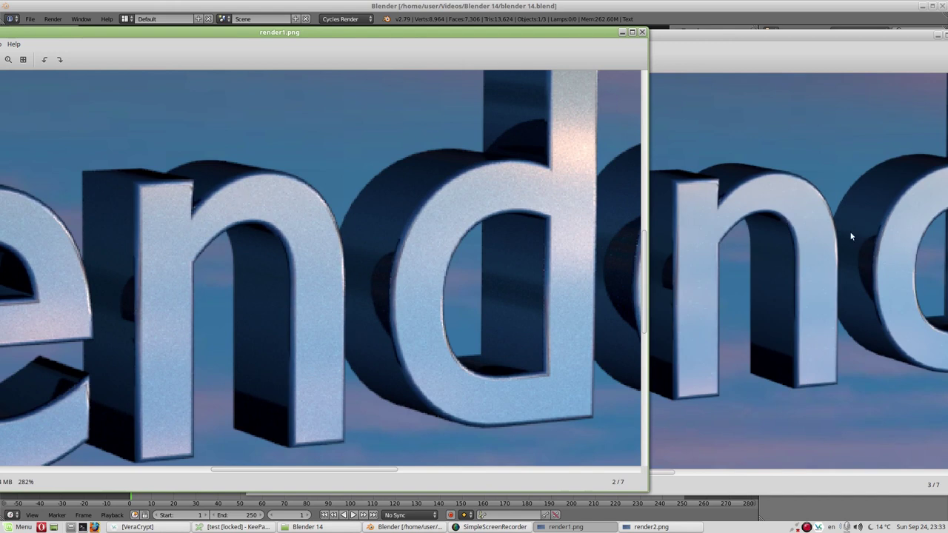
Close the render2.png and render1.png viewer windows.
click(753, 44)
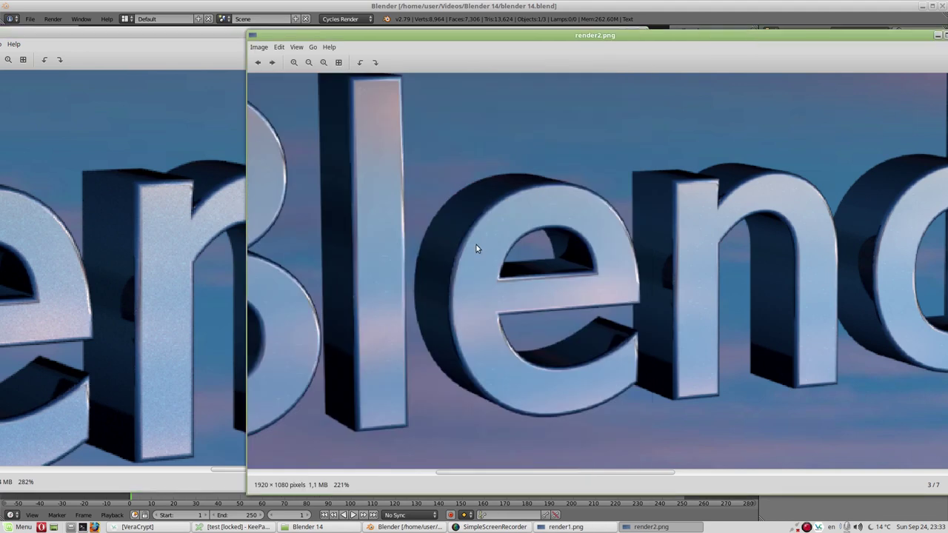
drag(699, 37, 430, 39)
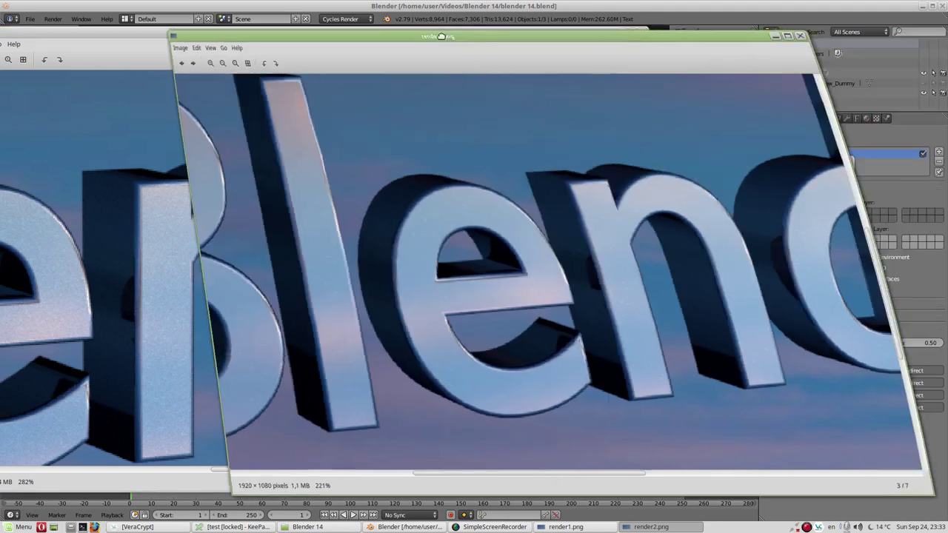
click(686, 39)
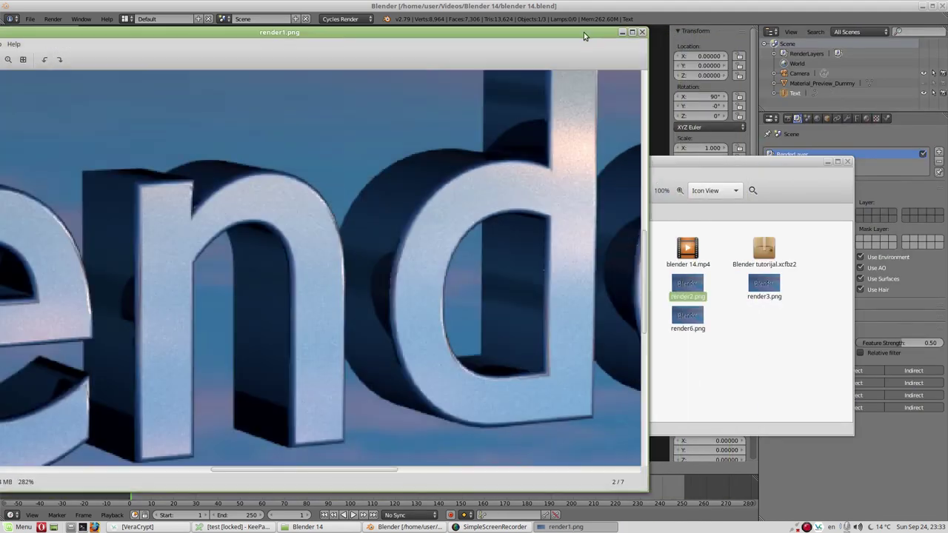
click(642, 32)
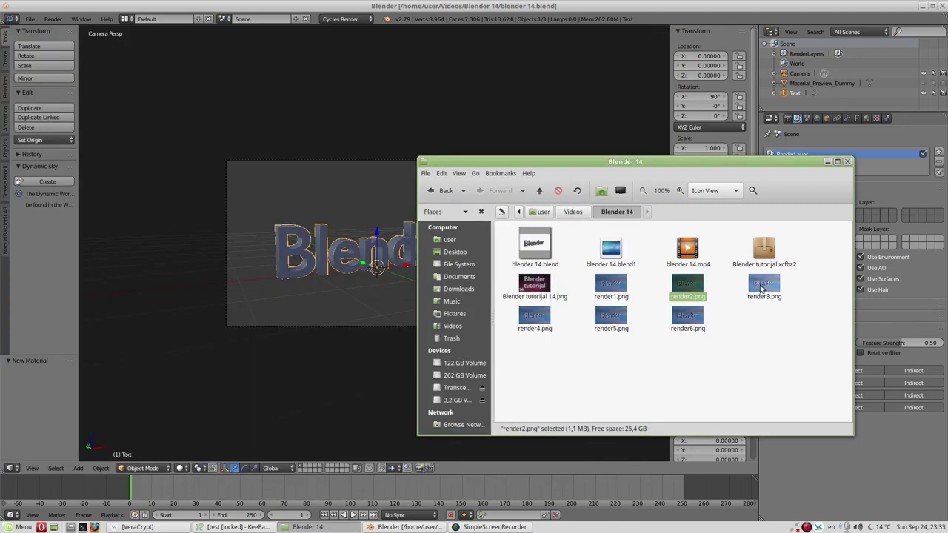
Open render3.png and render4.png and place them side by side.
double_click(764, 285)
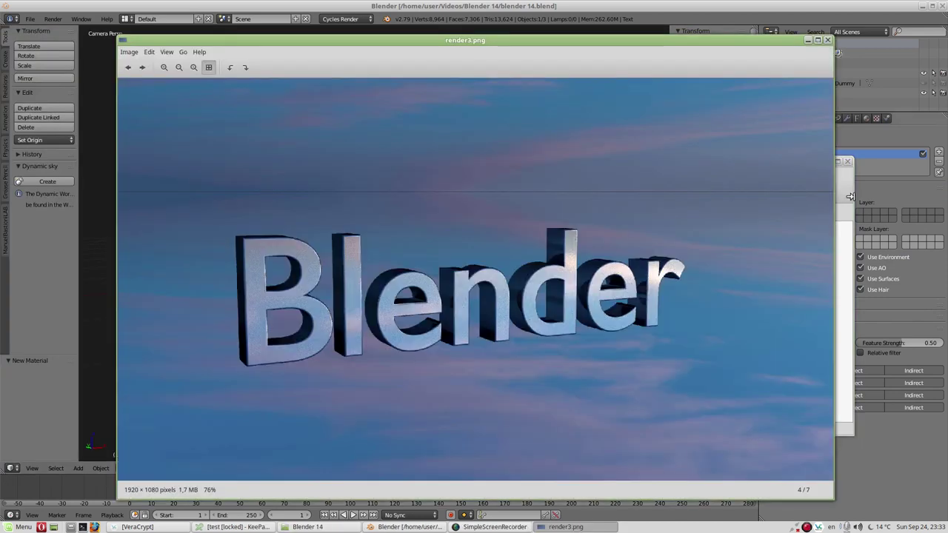
click(850, 198)
double_click(541, 314)
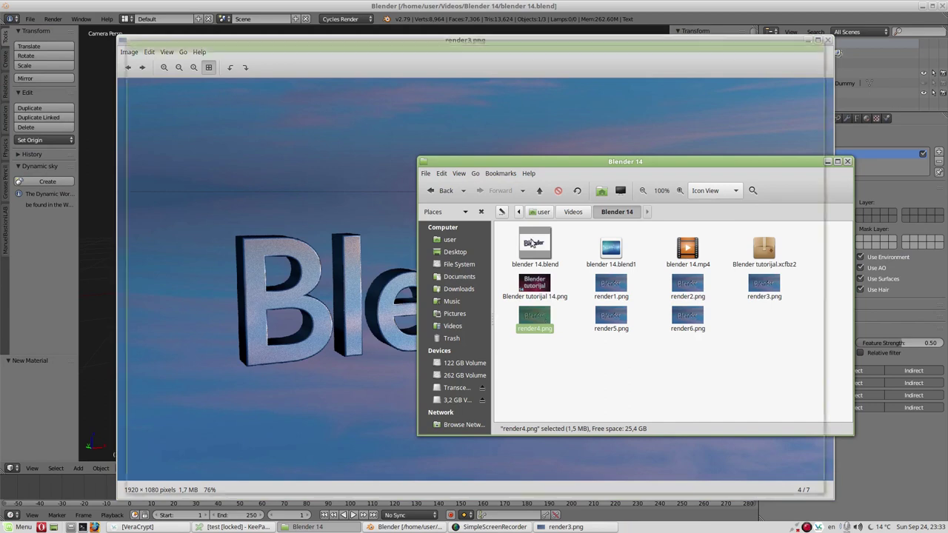
drag(568, 41, 769, 43)
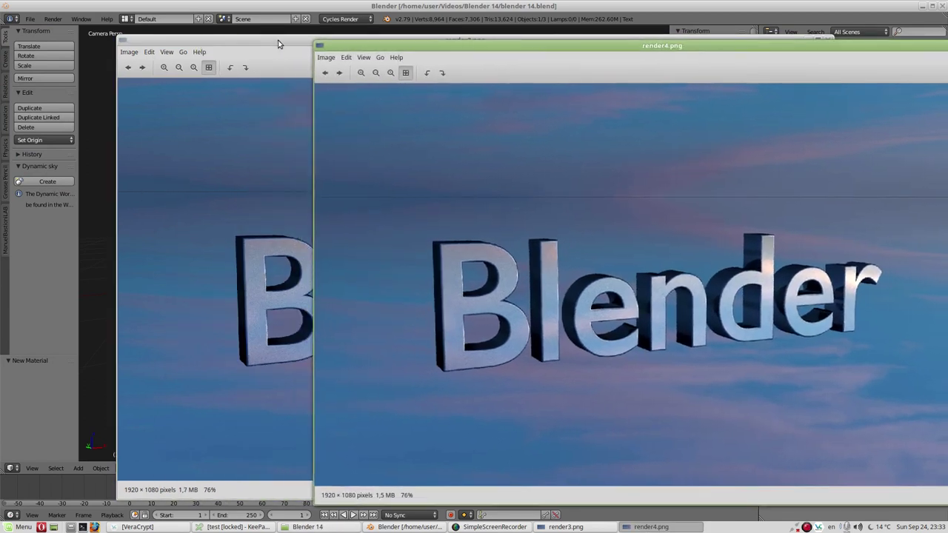
drag(277, 37, 146, 47)
Zoom into render3.png and render4.png and line up their views.
scroll(158, 265, up, 1)
scroll(158, 265, up, 1)
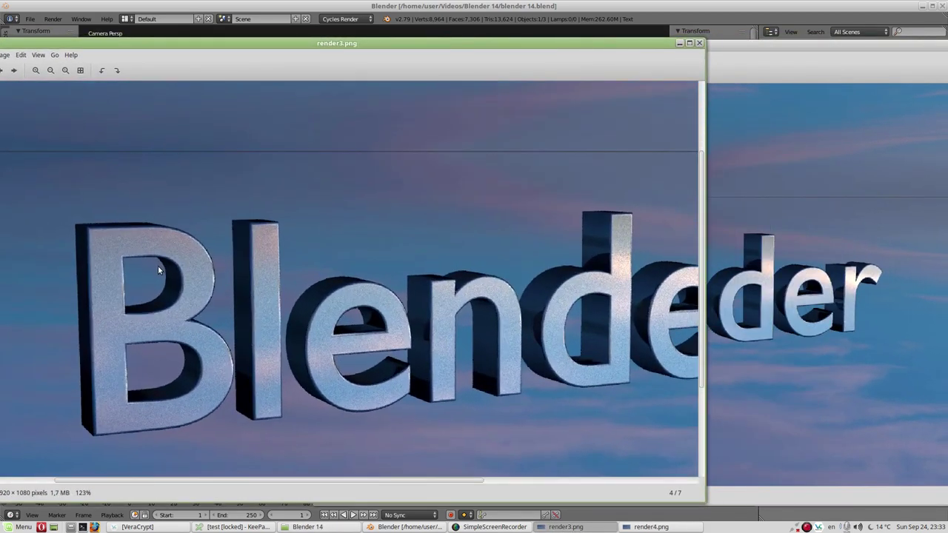
scroll(158, 265, up, 2)
drag(741, 75, 348, 77)
scroll(526, 339, up, 3)
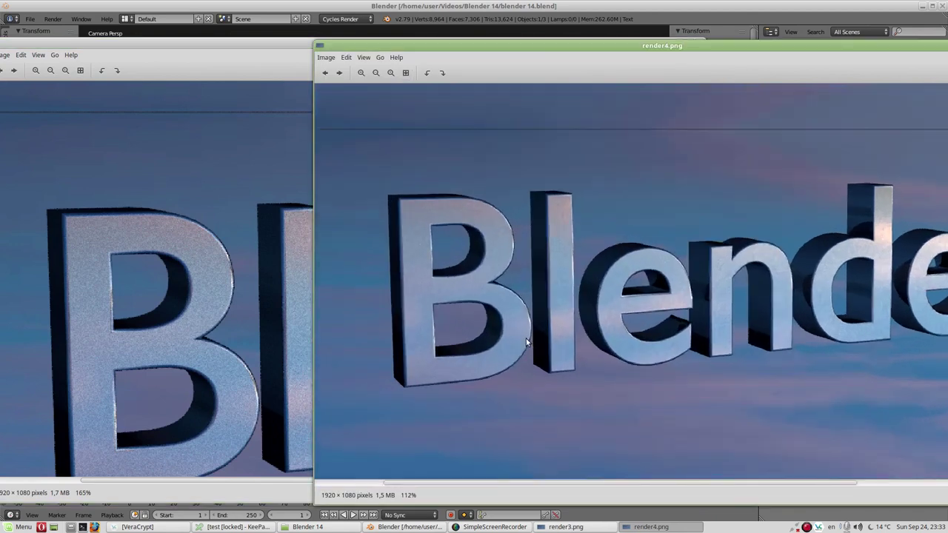
scroll(526, 338, up, 1)
click(192, 88)
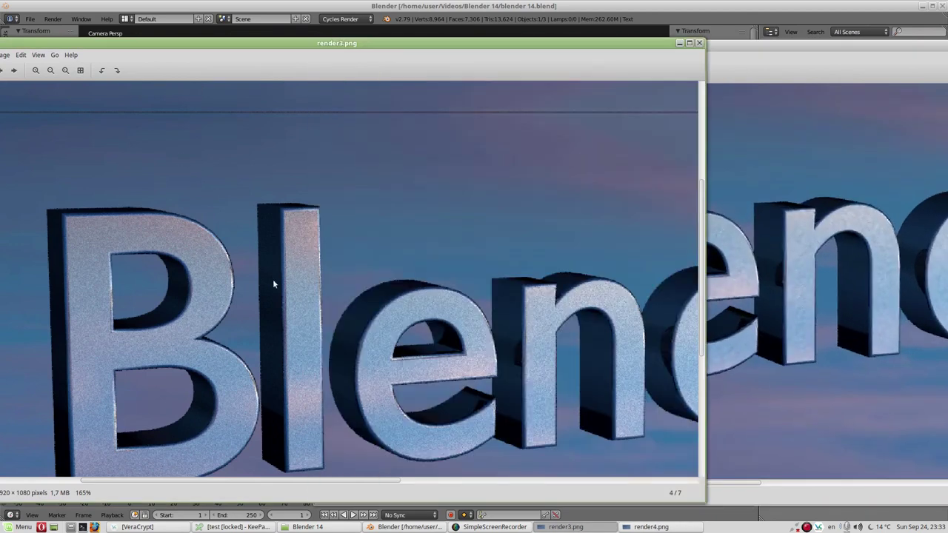
drag(438, 323, 205, 172)
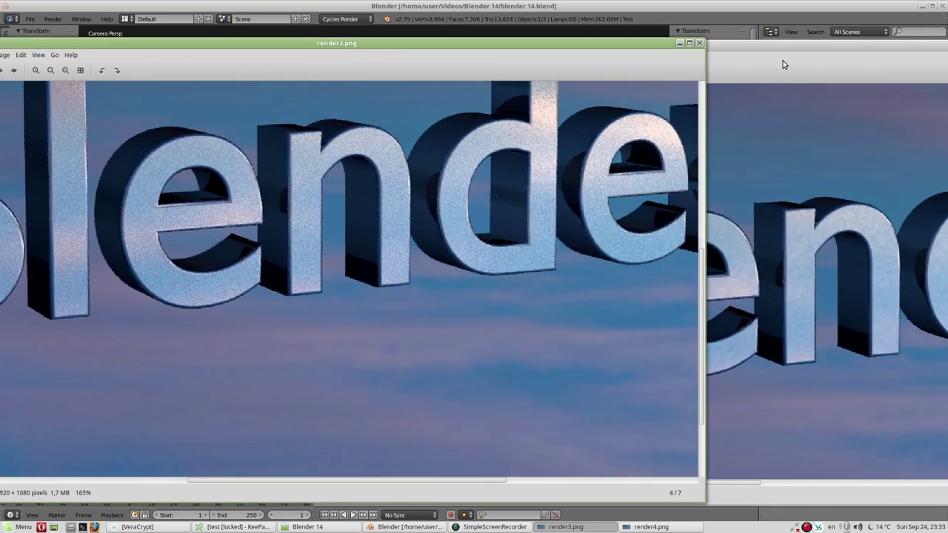
Pan render4.png over the 'Blend' and 'ender' letters, close it, and match render3.png.
click(785, 64)
click(183, 52)
click(733, 77)
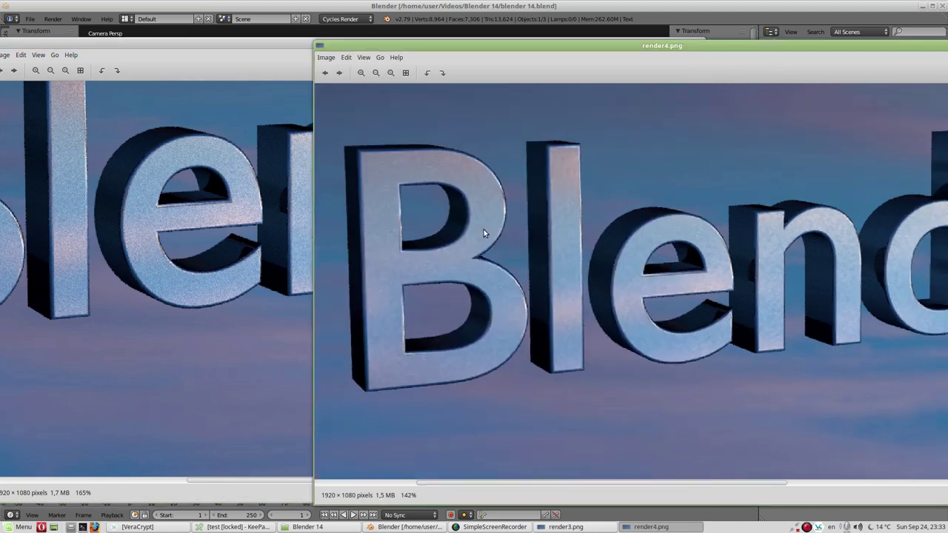
mouse_move(662, 262)
mouse_down()
mouse_move(550, 200)
mouse_move(446, 180)
mouse_up()
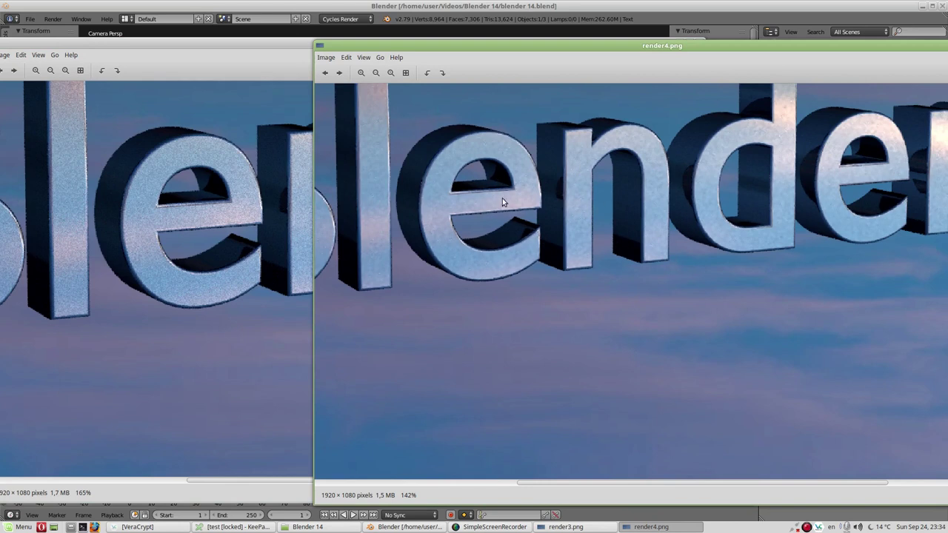
drag(605, 196, 488, 208)
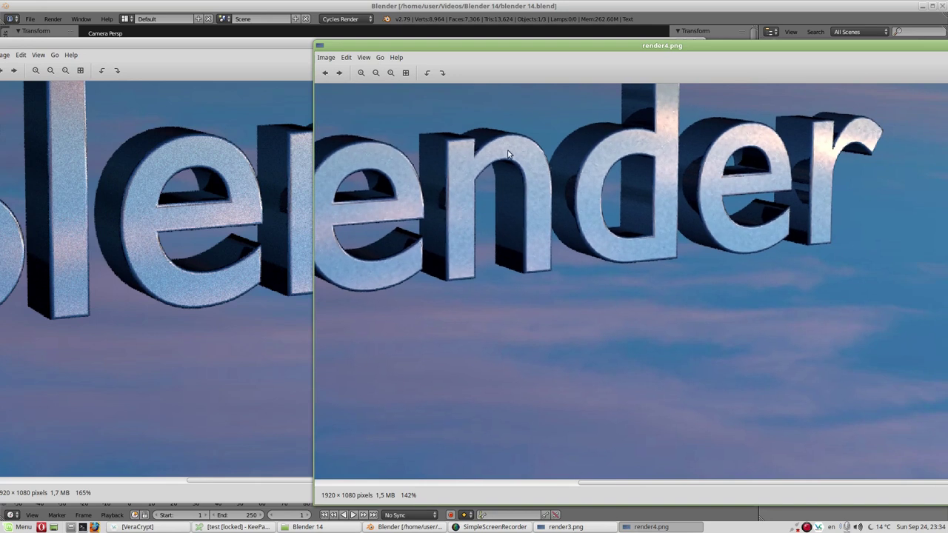
drag(798, 46, 608, 42)
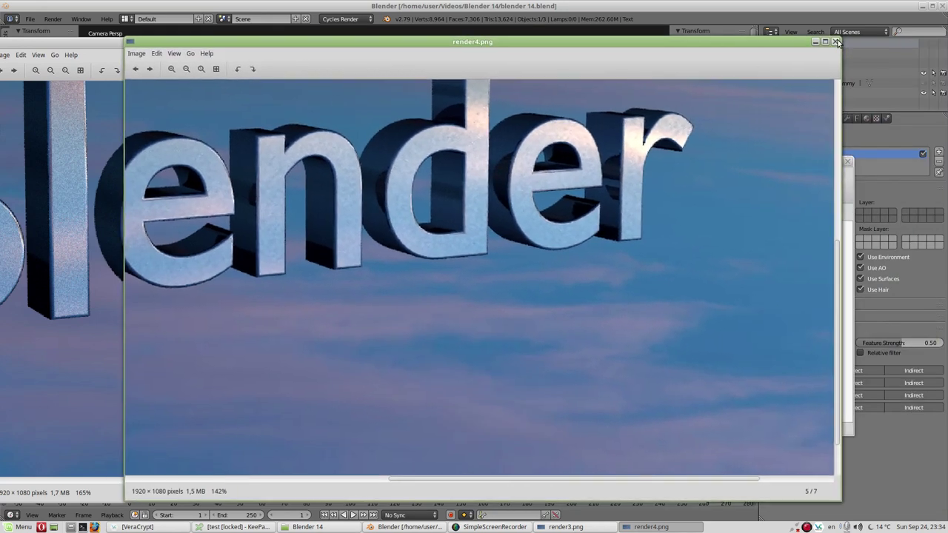
click(836, 42)
drag(546, 120, 413, 164)
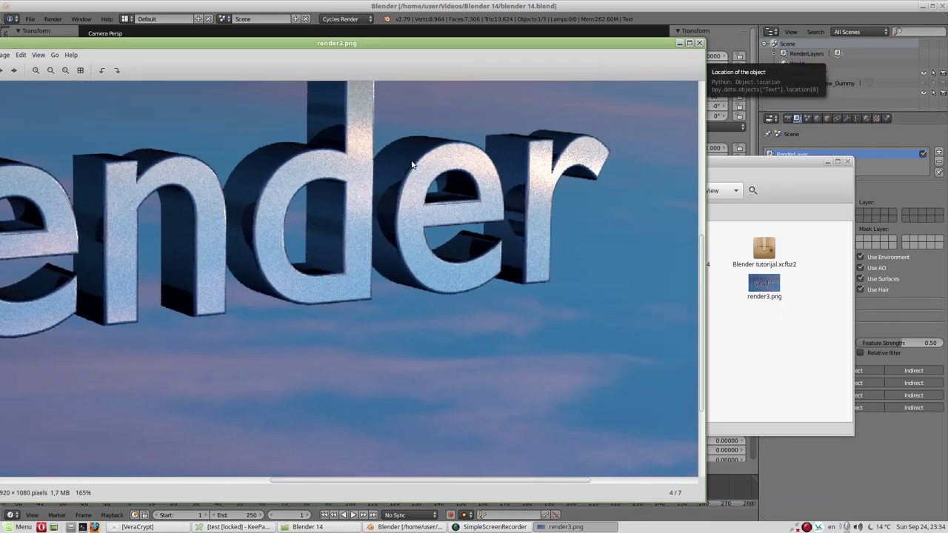
Close render3.png and open render5.png toward the top-left.
click(699, 44)
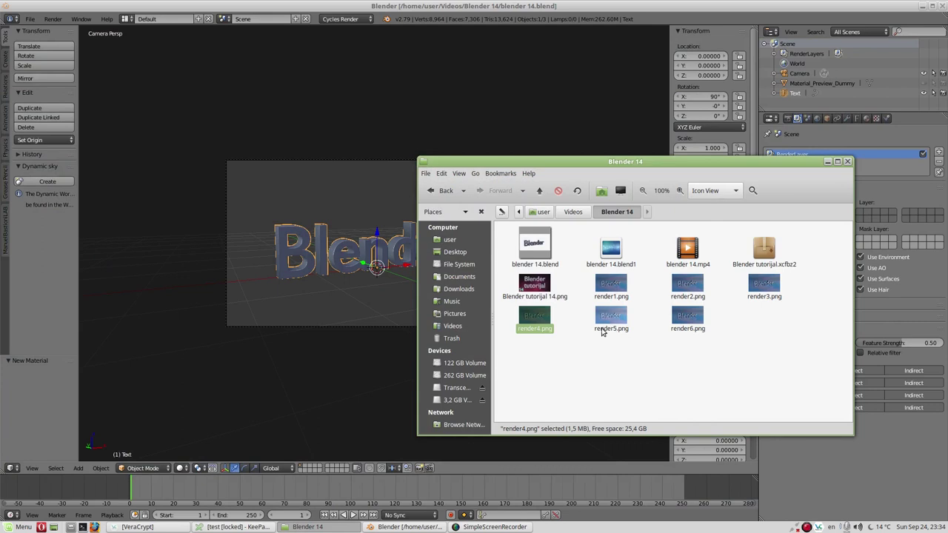
click(608, 321)
double_click(608, 321)
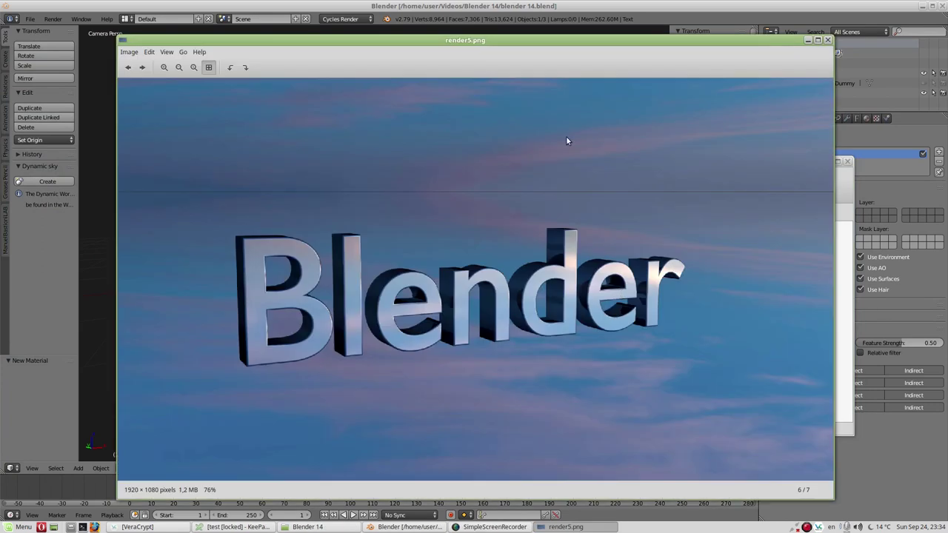
drag(768, 43, 655, 30)
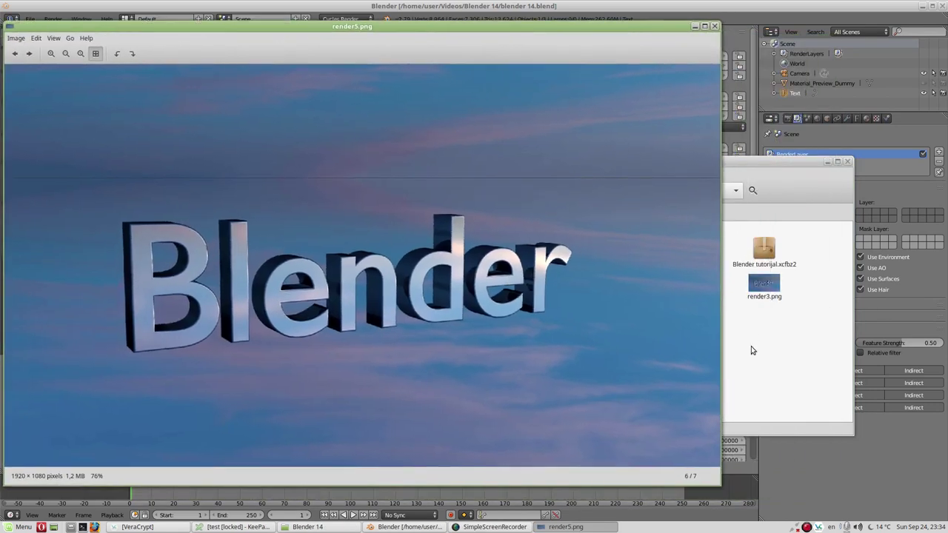
Open render6.png and place it beside render5.png, both at 76%.
click(751, 349)
double_click(687, 319)
drag(385, 40, 554, 33)
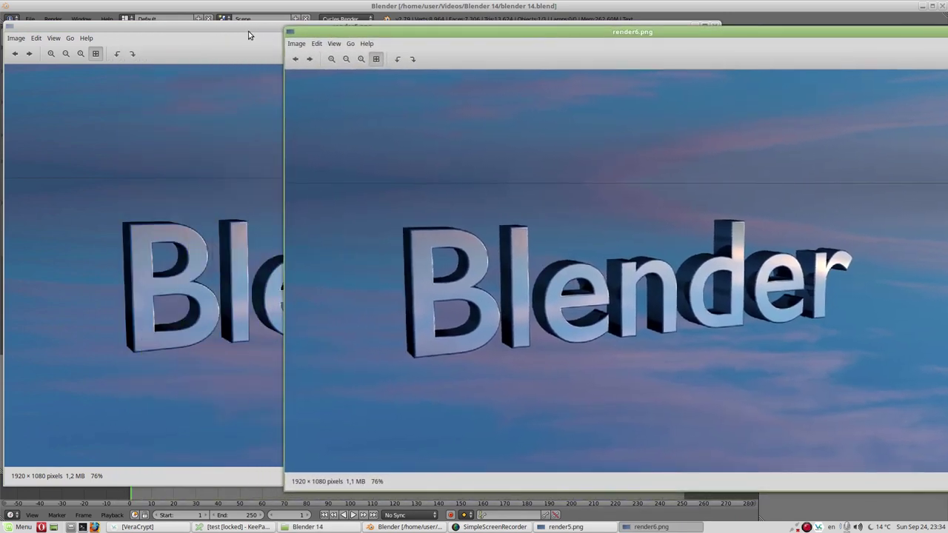
mouse_move(417, 31)
mouse_down()
mouse_move(575, 31)
mouse_move(517, 26)
mouse_up()
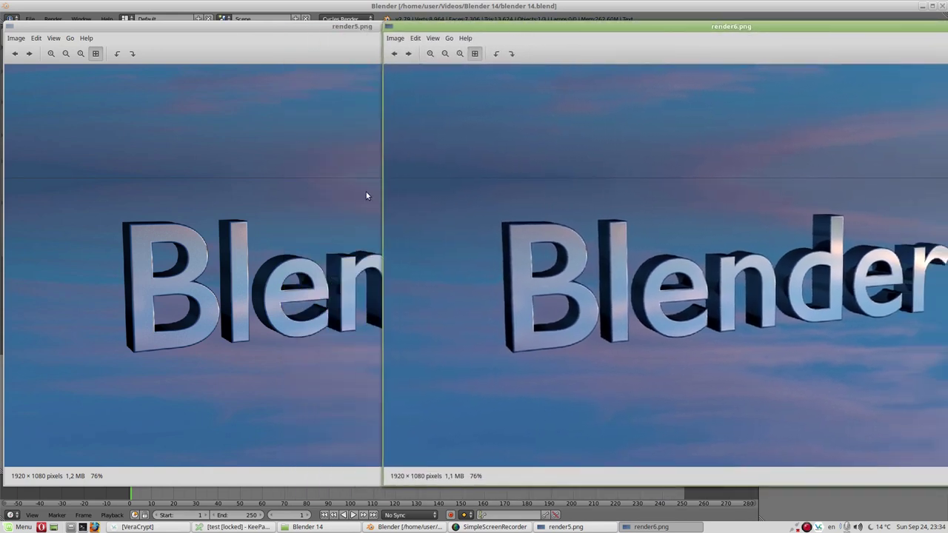
Zoom render5.png and render6.png to about 210–220% and pan render5.png over the 'B' and 'le' letters.
click(258, 42)
scroll(201, 264, up, 4)
scroll(204, 270, up, 3)
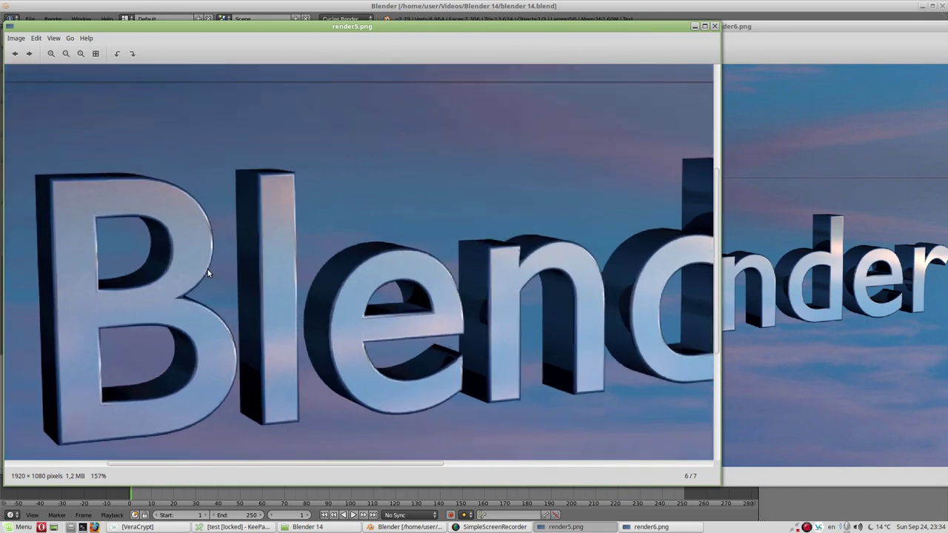
click(761, 95)
scroll(565, 285, up, 2)
scroll(566, 286, up, 2)
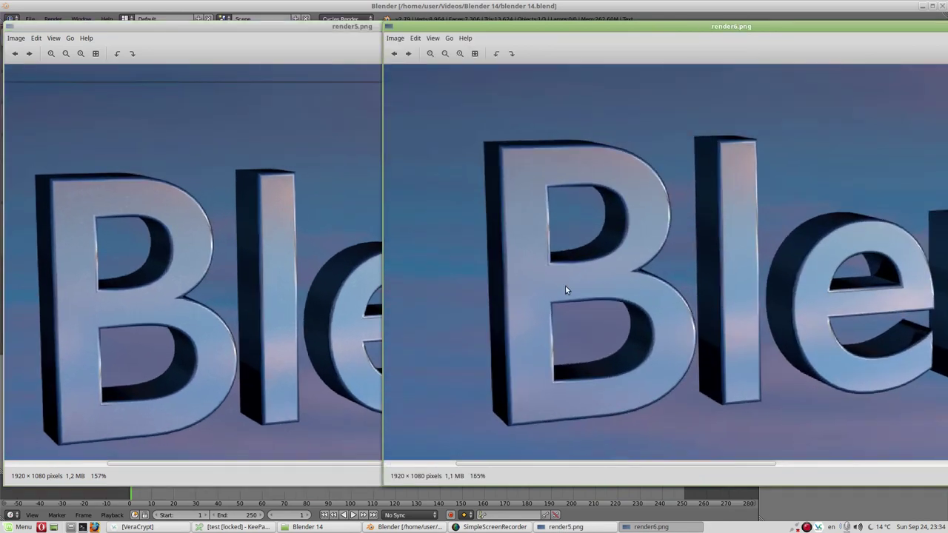
scroll(565, 286, up, 1)
click(236, 59)
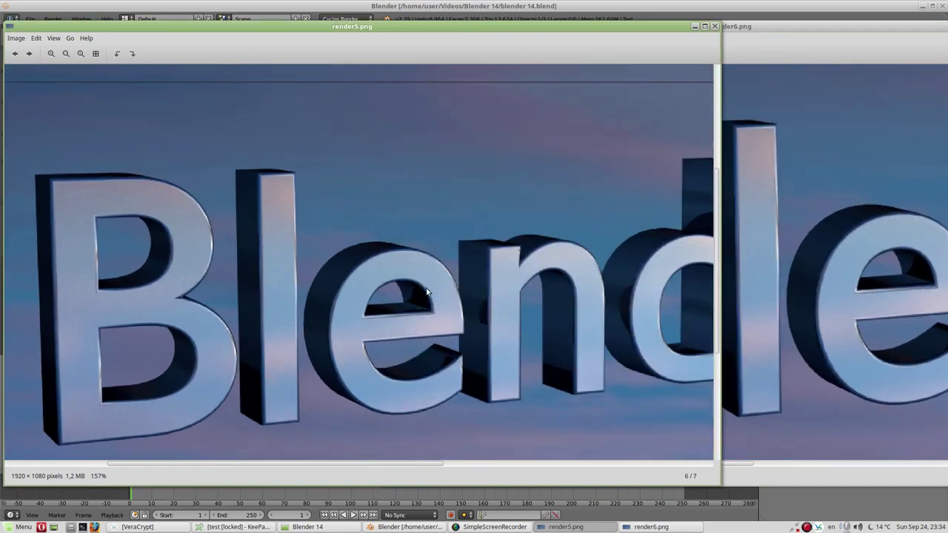
scroll(428, 291, up, 3)
drag(525, 297, 311, 191)
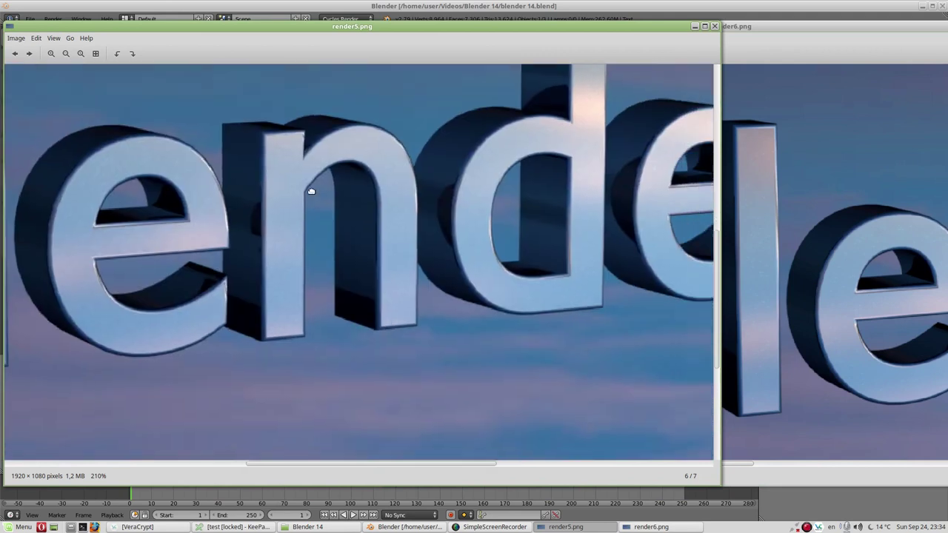
scroll(447, 282, up, 2)
scroll(495, 275, up, 1)
scroll(440, 205, up, 2)
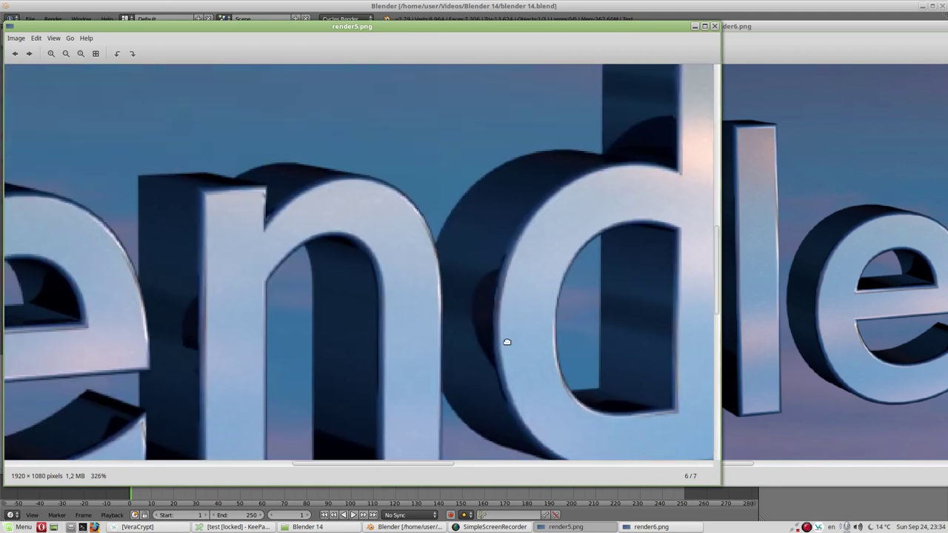
scroll(247, 277, down, 1)
scroll(228, 282, down, 1)
scroll(159, 279, down, 1)
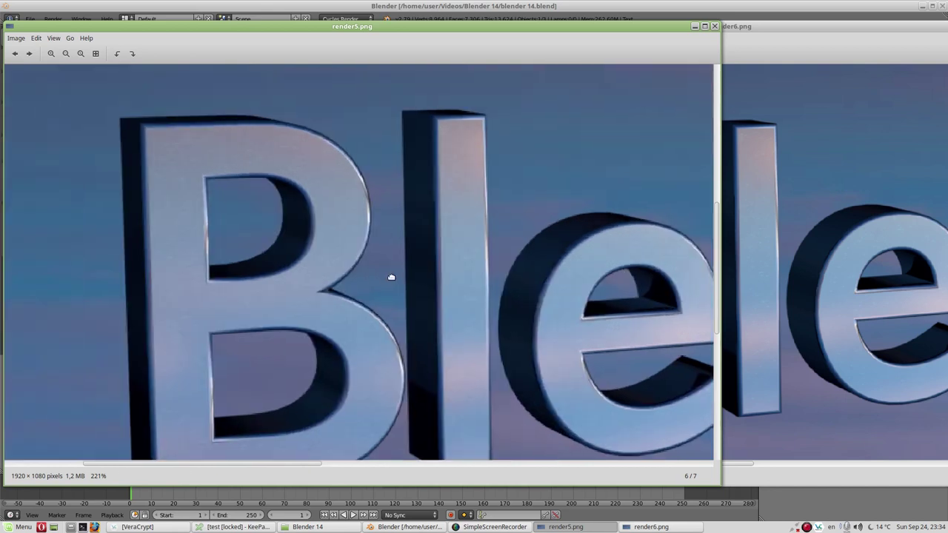
drag(184, 279, 436, 281)
drag(499, 261, 180, 267)
Pan render6.png and render5.png across the 'lend', 'nder' and 'der' letters to compare noise.
click(840, 71)
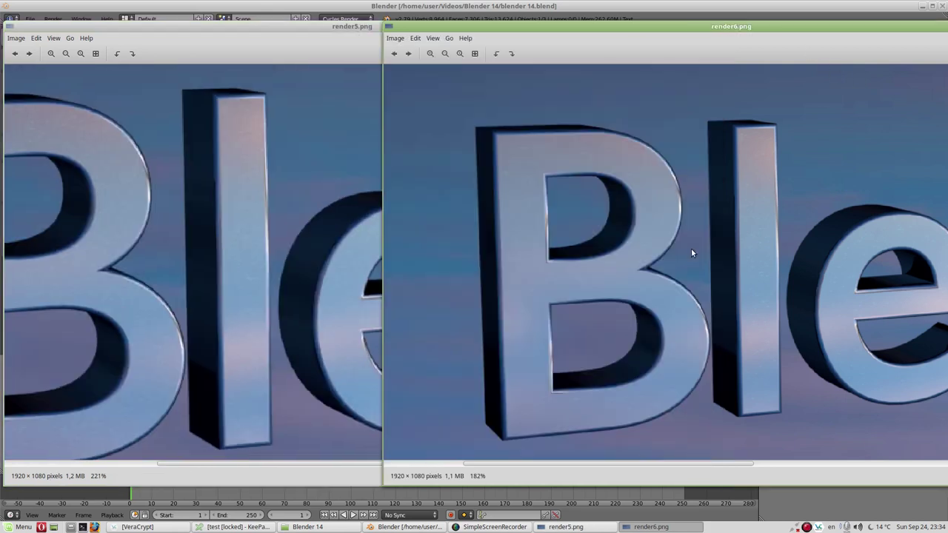
drag(690, 250, 391, 251)
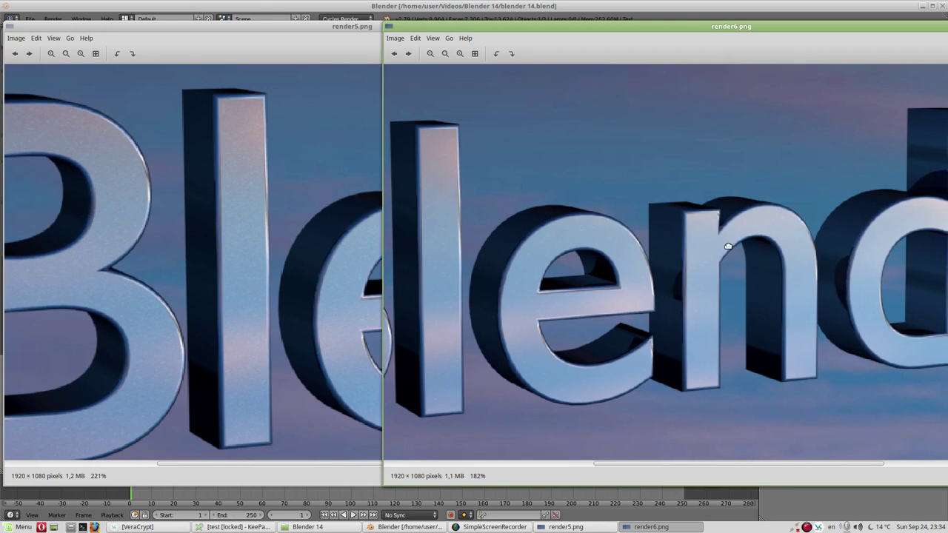
drag(728, 246, 410, 245)
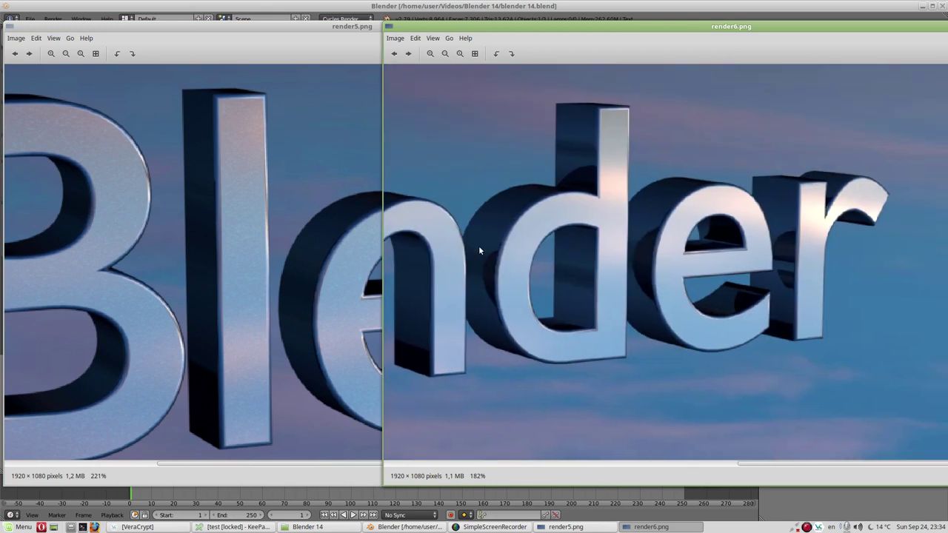
drag(479, 245, 763, 243)
scroll(668, 263, up, 1)
mouse_move(550, 254)
mouse_down()
mouse_move(817, 254)
mouse_move(359, 247)
mouse_up()
mouse_move(821, 239)
mouse_down()
mouse_move(448, 245)
mouse_move(578, 249)
mouse_up()
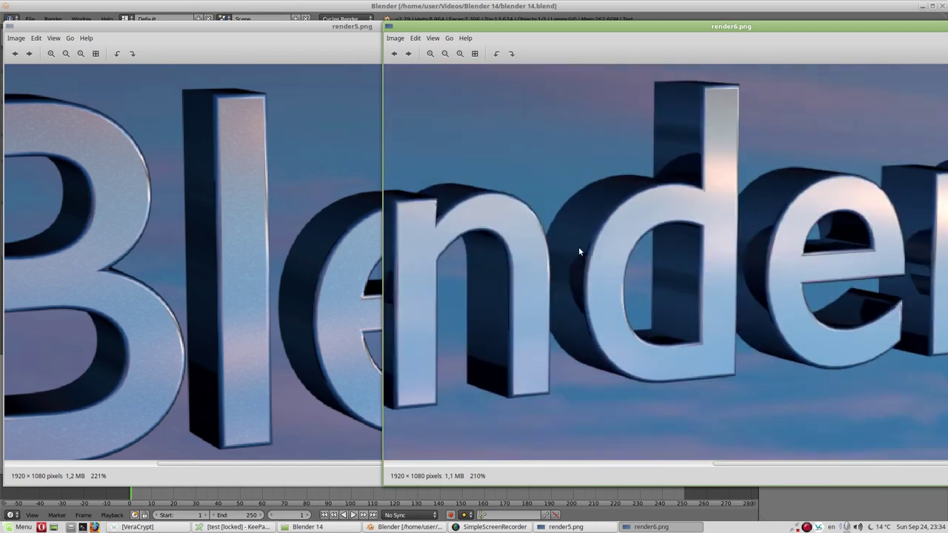
click(324, 254)
drag(716, 254, 174, 249)
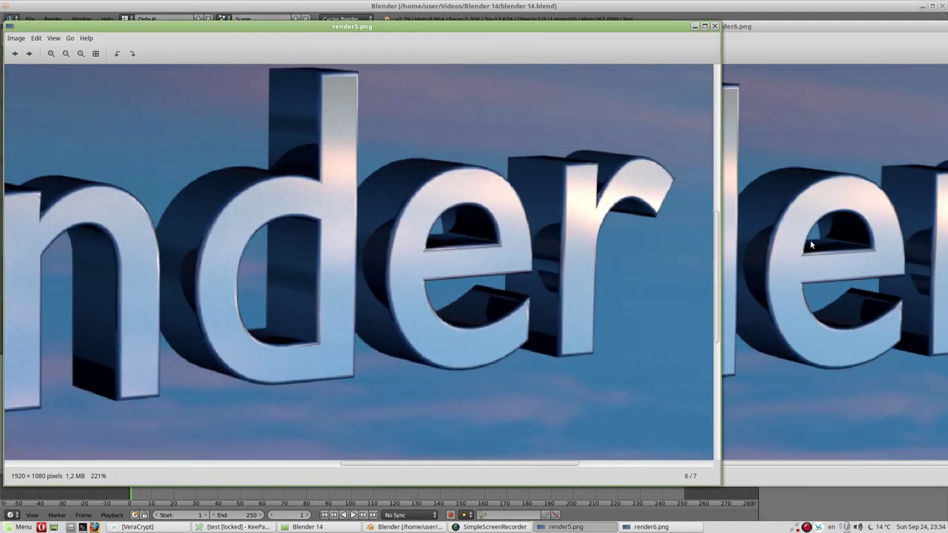
click(798, 89)
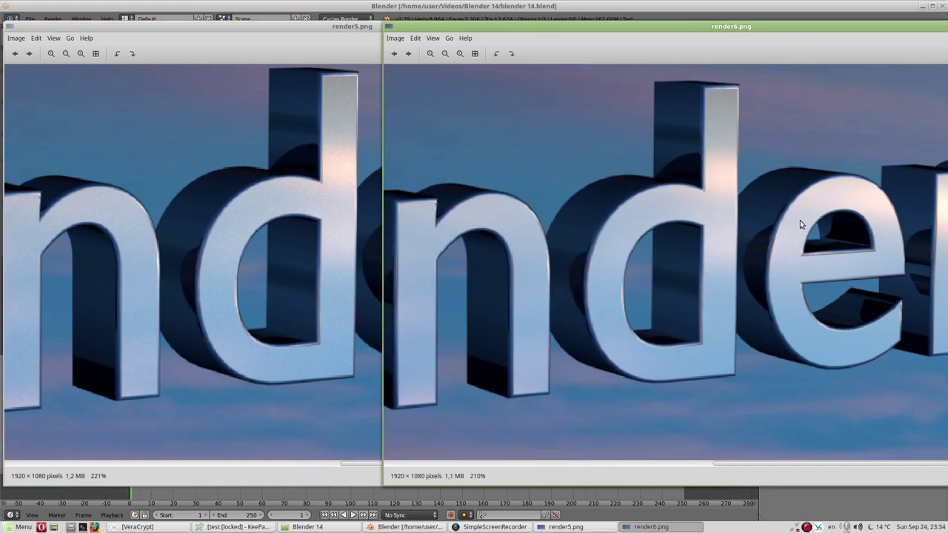
mouse_move(713, 239)
mouse_down()
mouse_move(448, 238)
mouse_move(774, 239)
mouse_up()
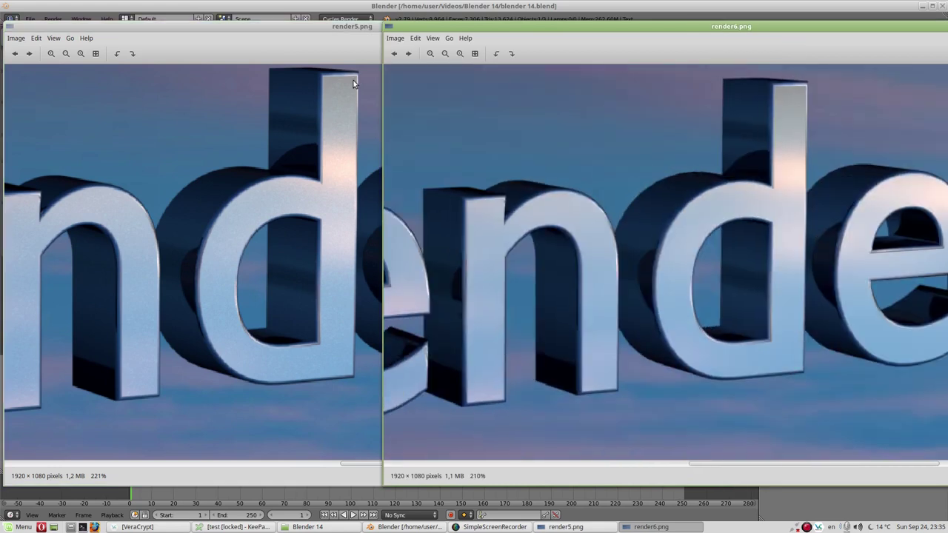
click(343, 44)
Close render5.png, view the whole 'Blender' text in render6.png maximized, then close it.
click(714, 26)
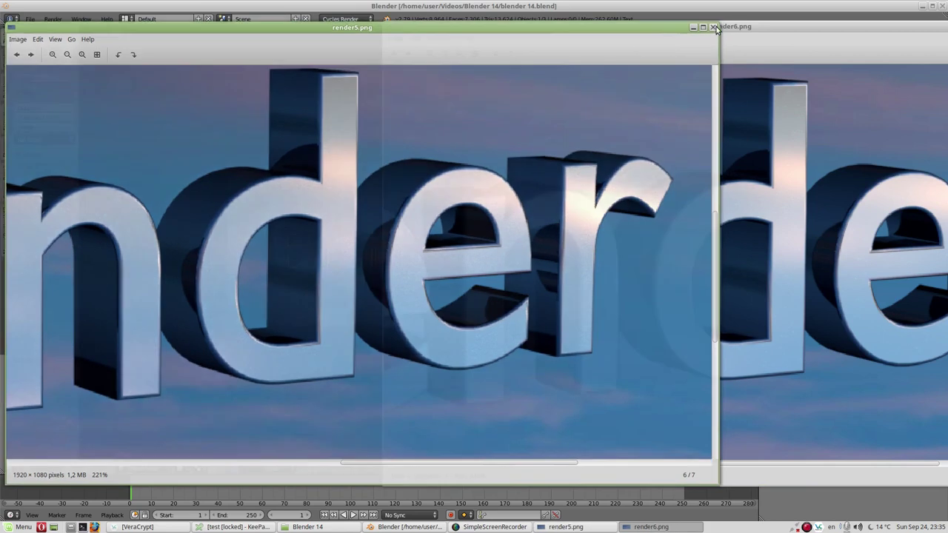
drag(698, 28, 430, 18)
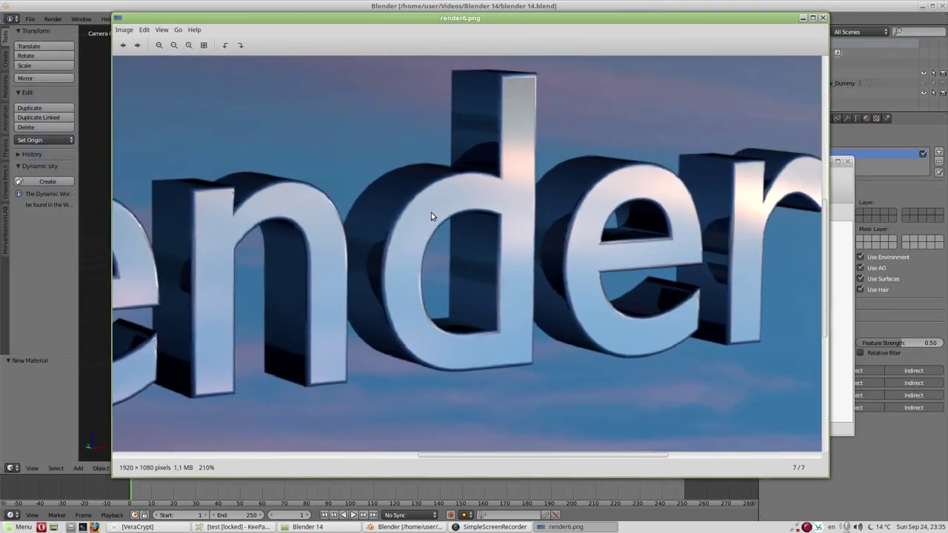
scroll(431, 213, down, 3)
scroll(426, 214, down, 2)
click(812, 18)
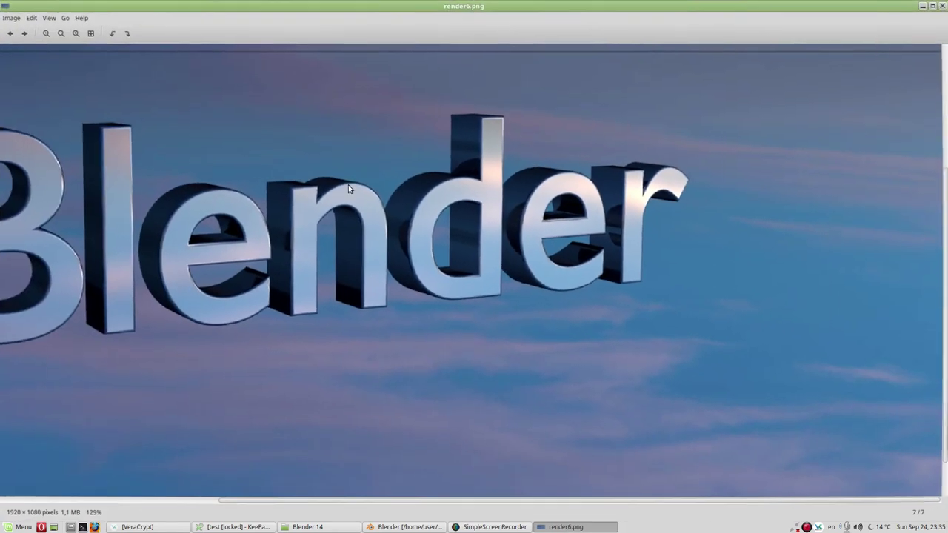
drag(348, 185, 521, 214)
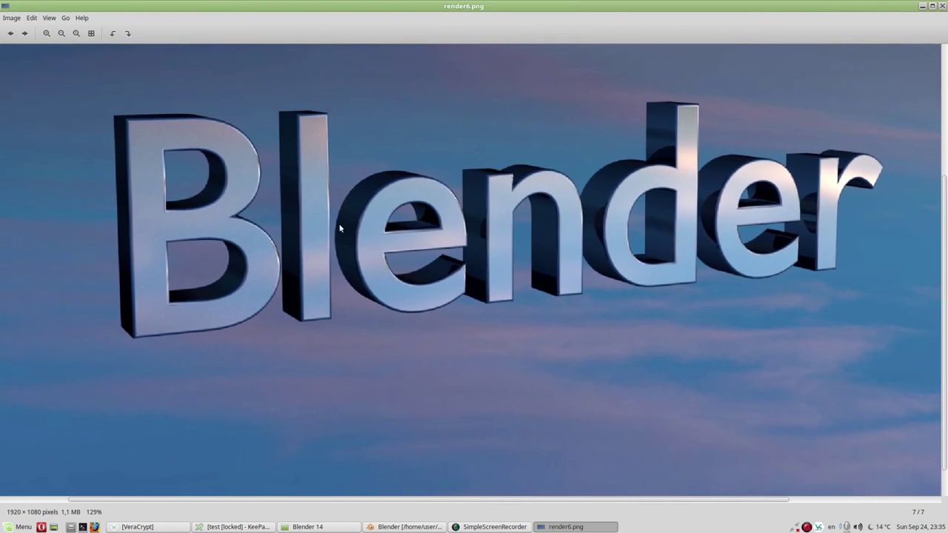
click(942, 6)
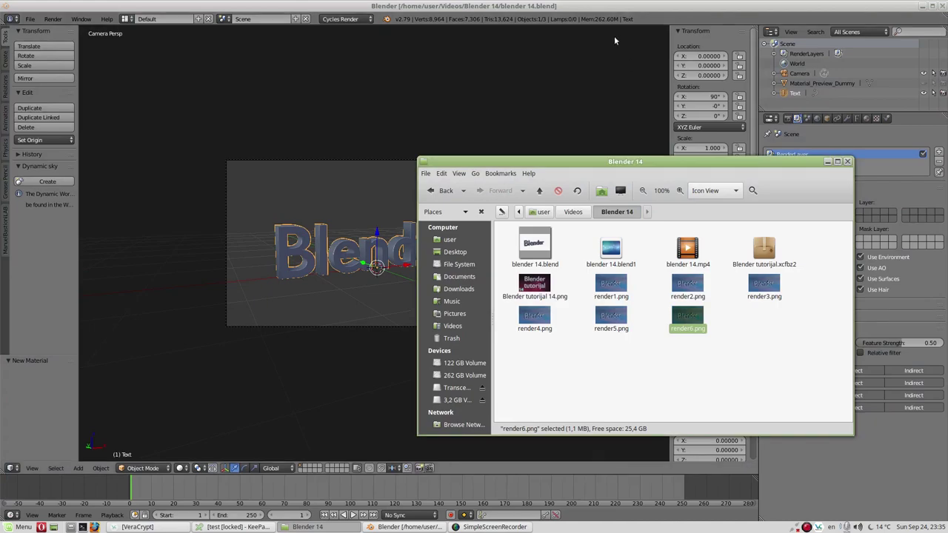
Bring Blender forward and toggle the render layer's Denoising off and back on.
click(631, 12)
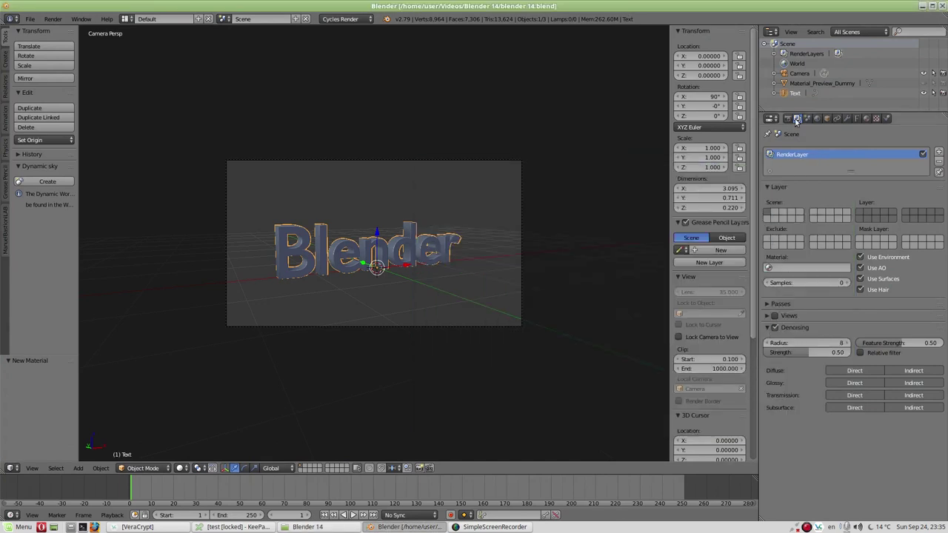
click(774, 329)
click(775, 328)
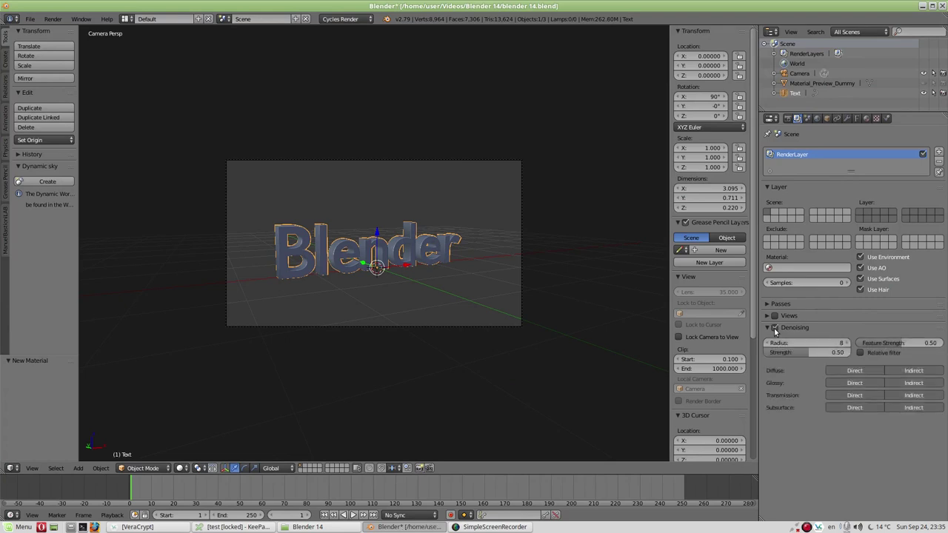